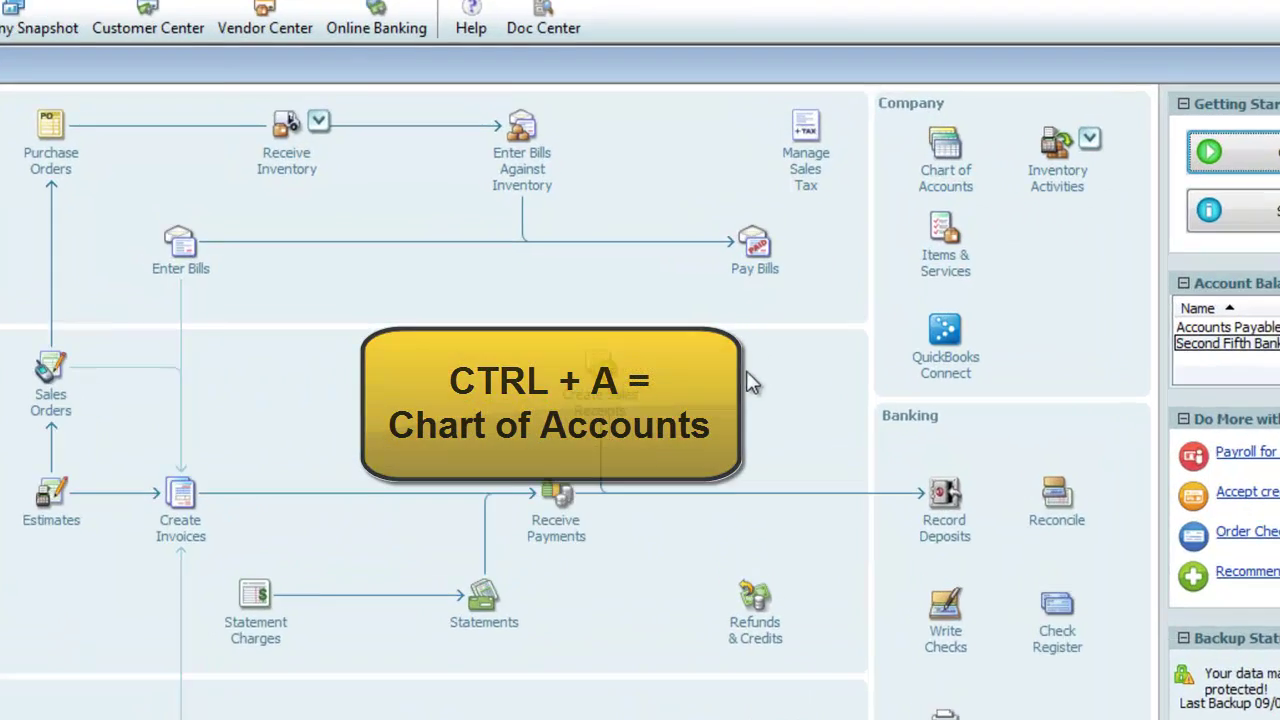
Step: Create a Bank-type account named Petty Cash in the chart of accounts, save it and close the list
{"action": "key", "text": "ctrl+a"}
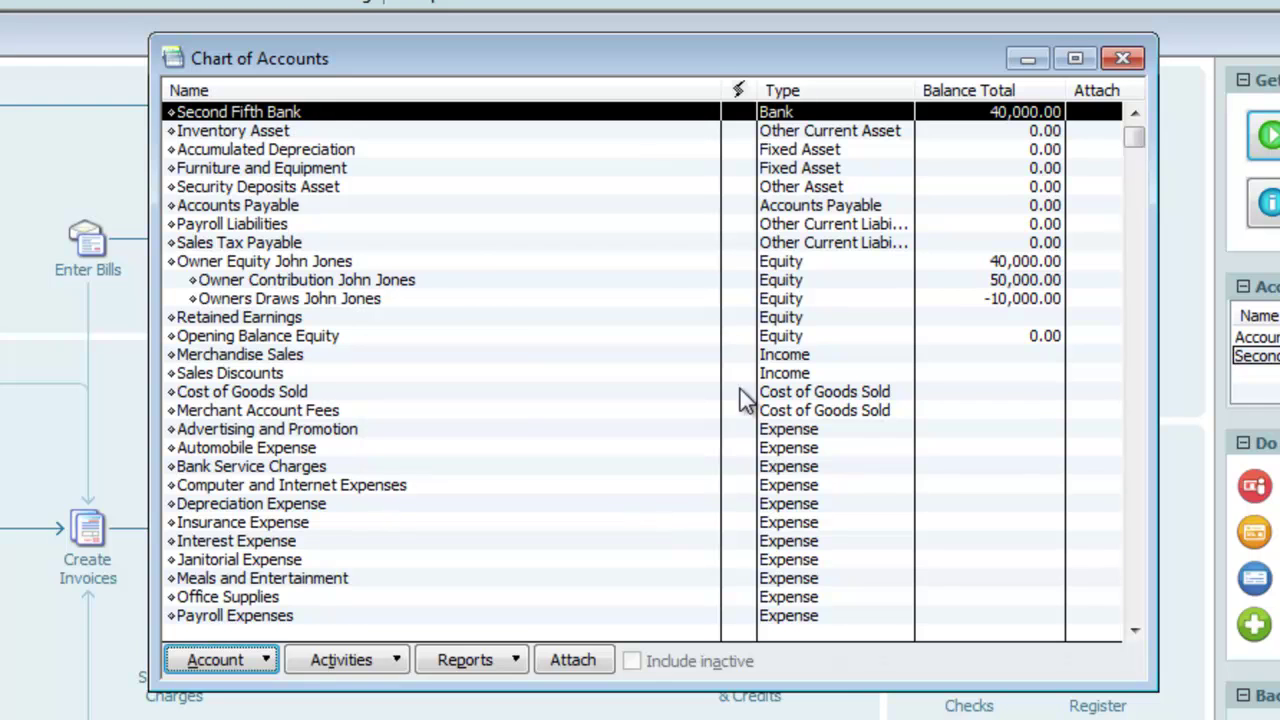
{"action": "left_click", "coordinate": [263, 660]}
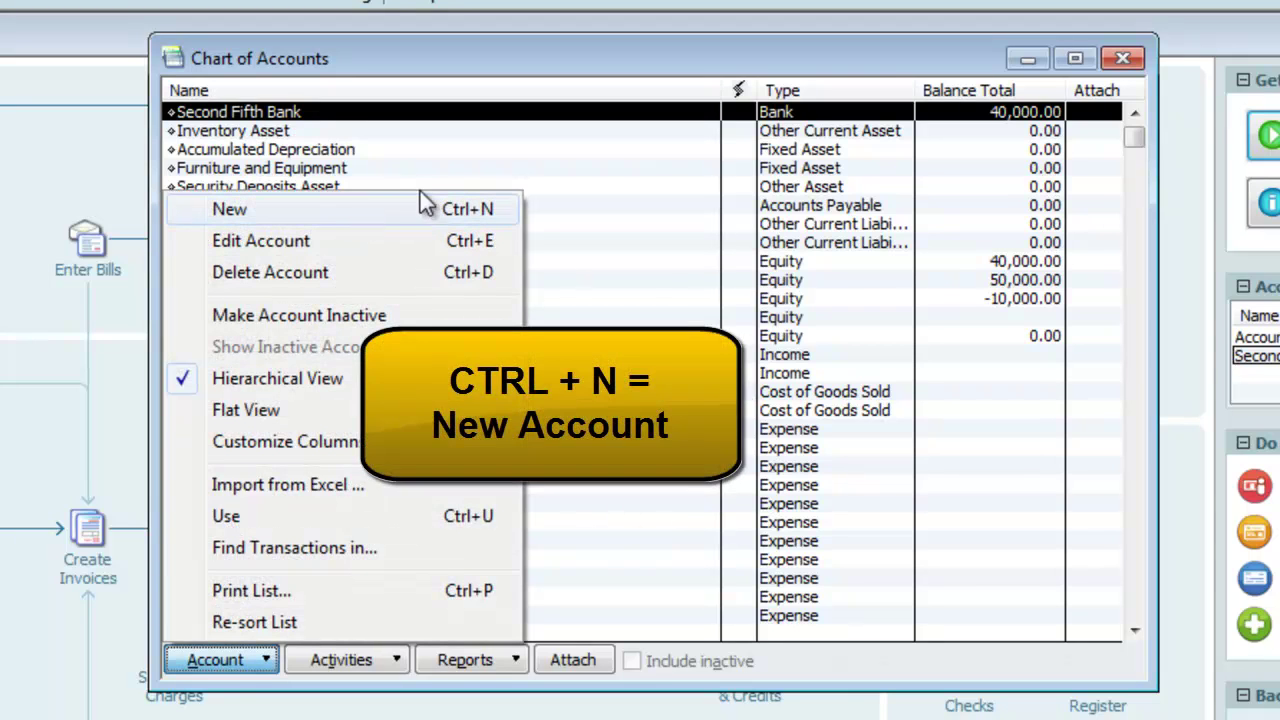
{"action": "left_click", "coordinate": [567, 190]}
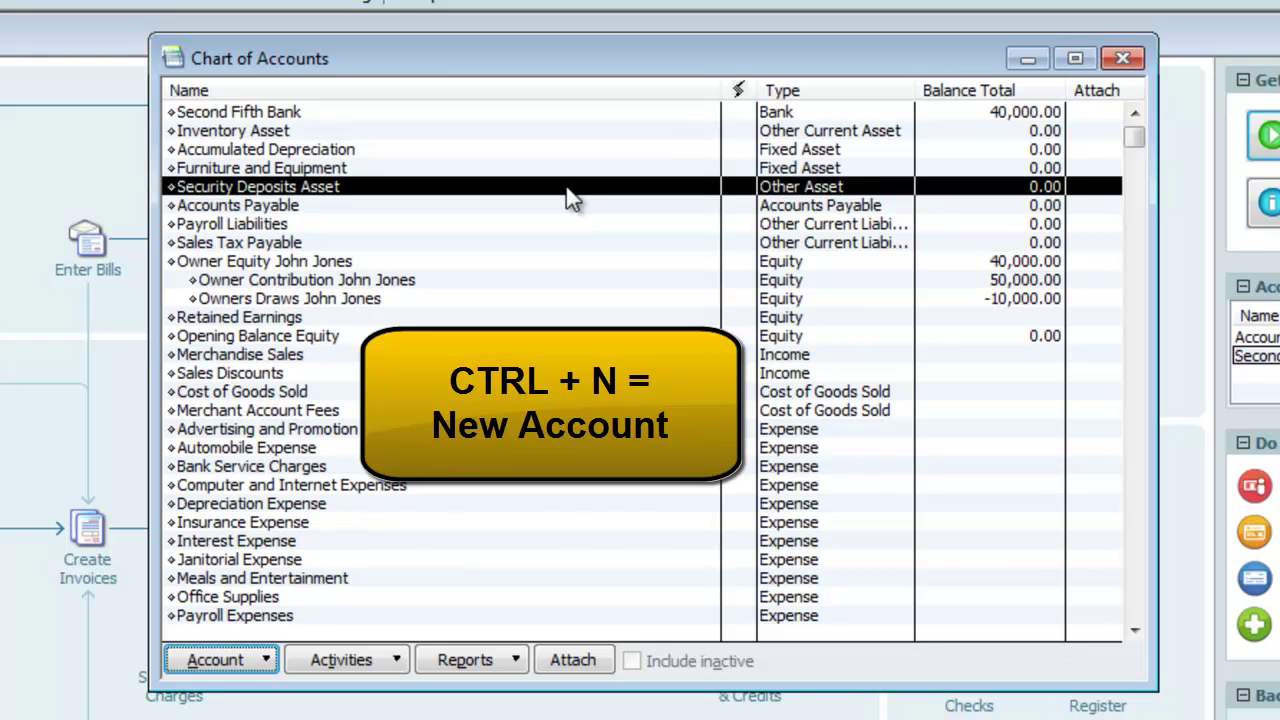
{"action": "key", "text": "ctrl+n"}
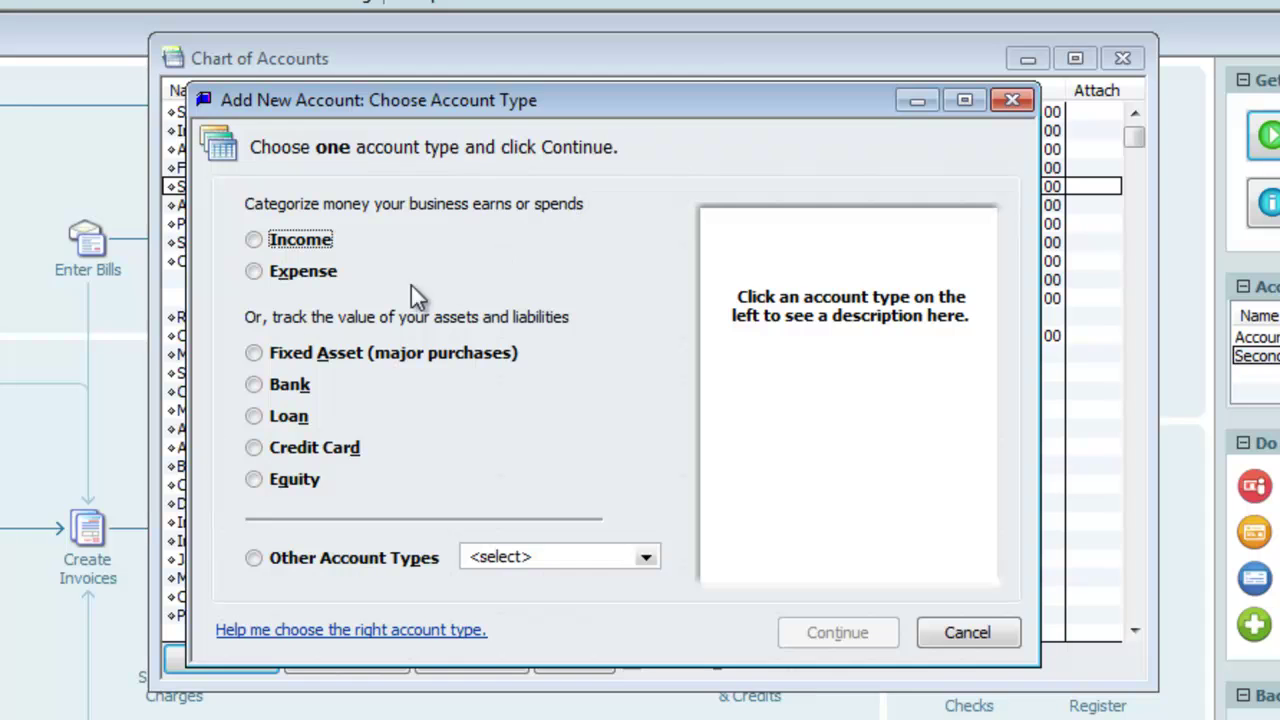
{"action": "left_click", "coordinate": [254, 384]}
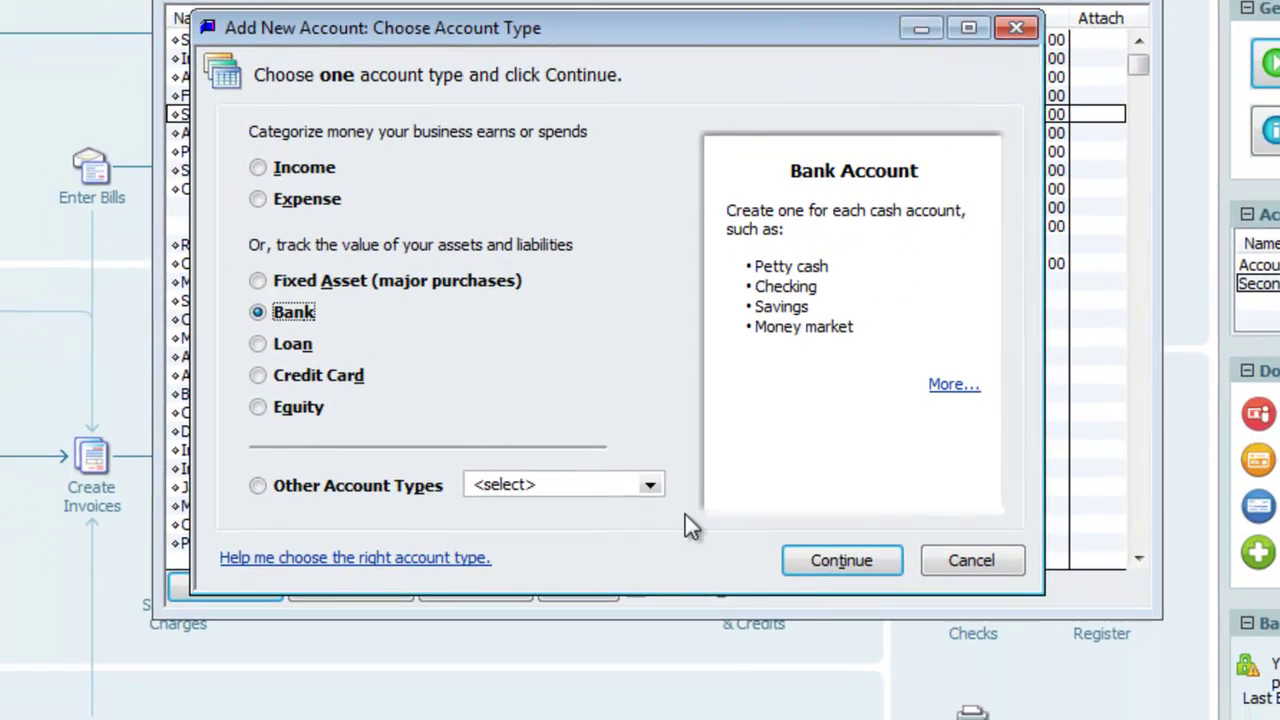
{"action": "left_click", "coordinate": [840, 586]}
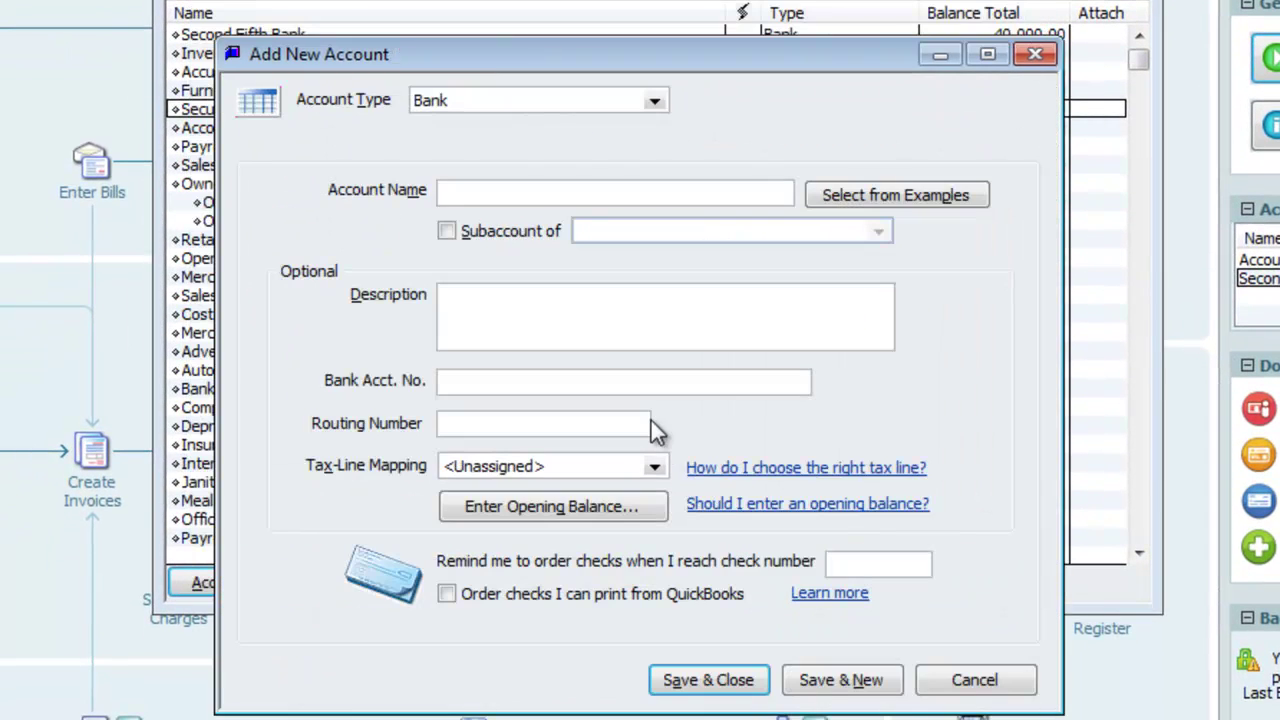
{"action": "type", "text": "Petty Cash"}
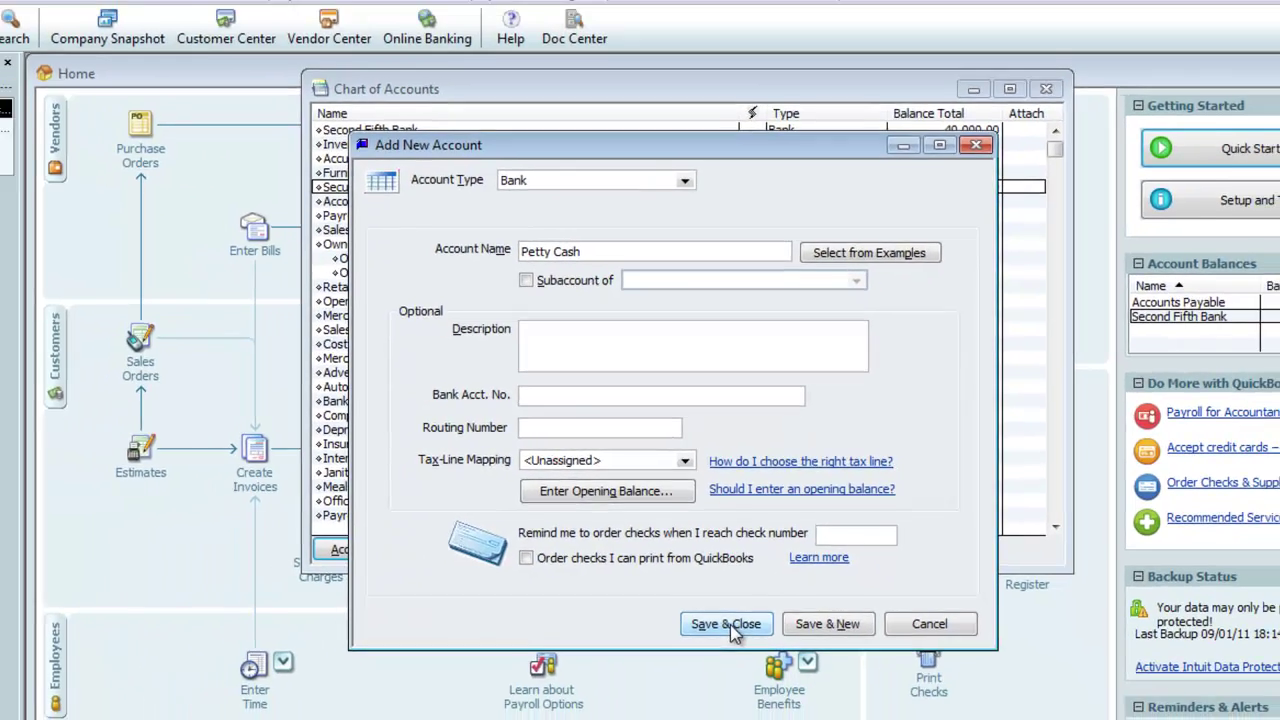
{"action": "left_click", "coordinate": [710, 676]}
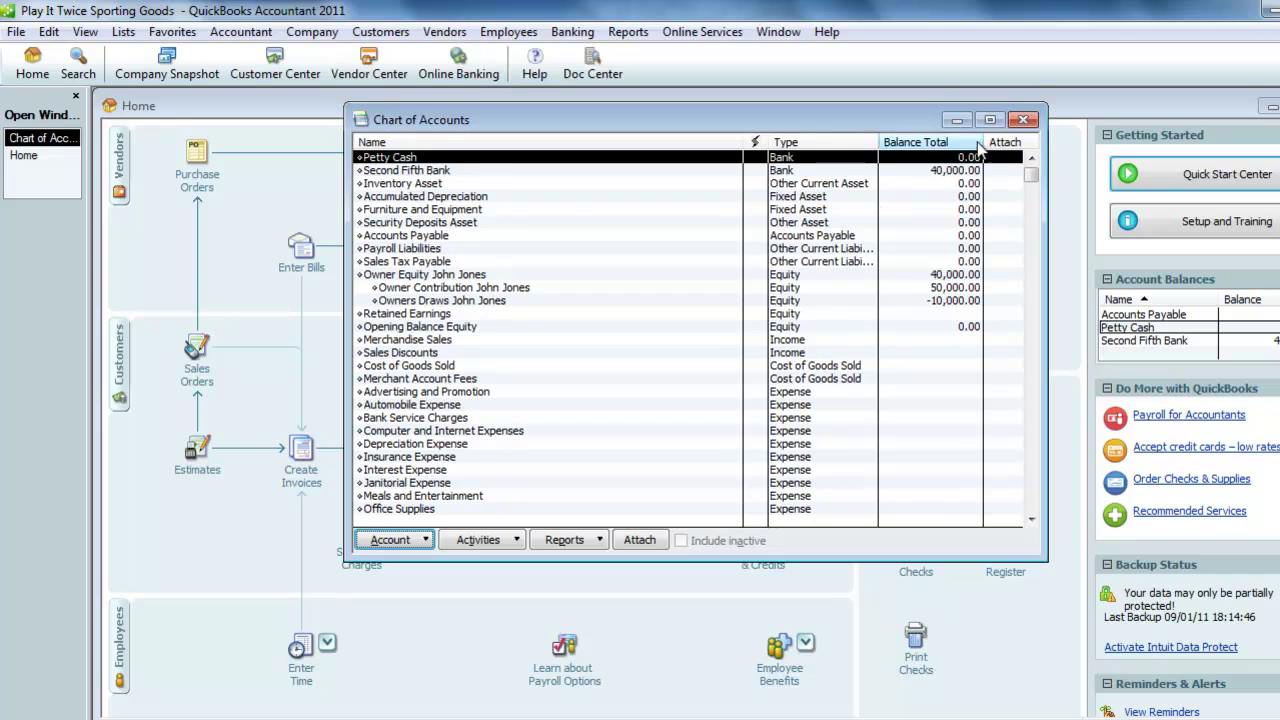
{"action": "left_click", "coordinate": [1022, 122]}
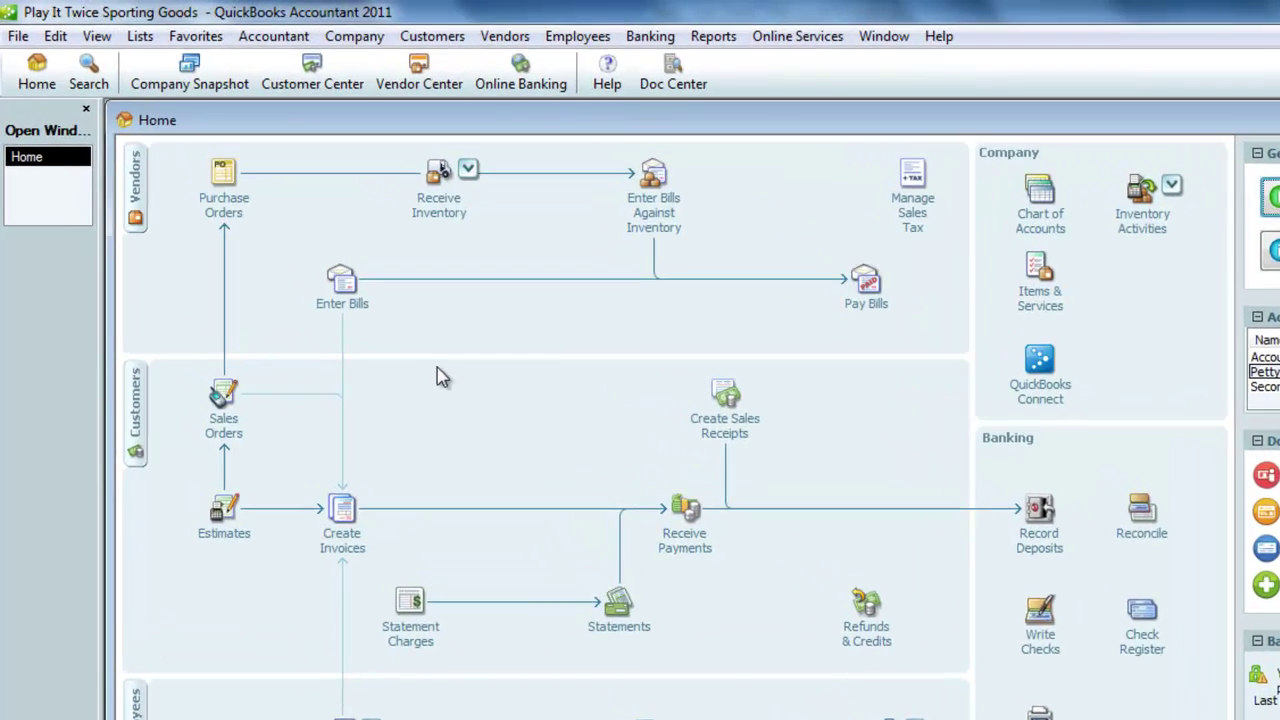
Step: Set the checking preferences so Write Checks, Pay Bills and Make Deposits open with the Second Fifth Bank account
{"action": "left_click", "coordinate": [57, 48]}
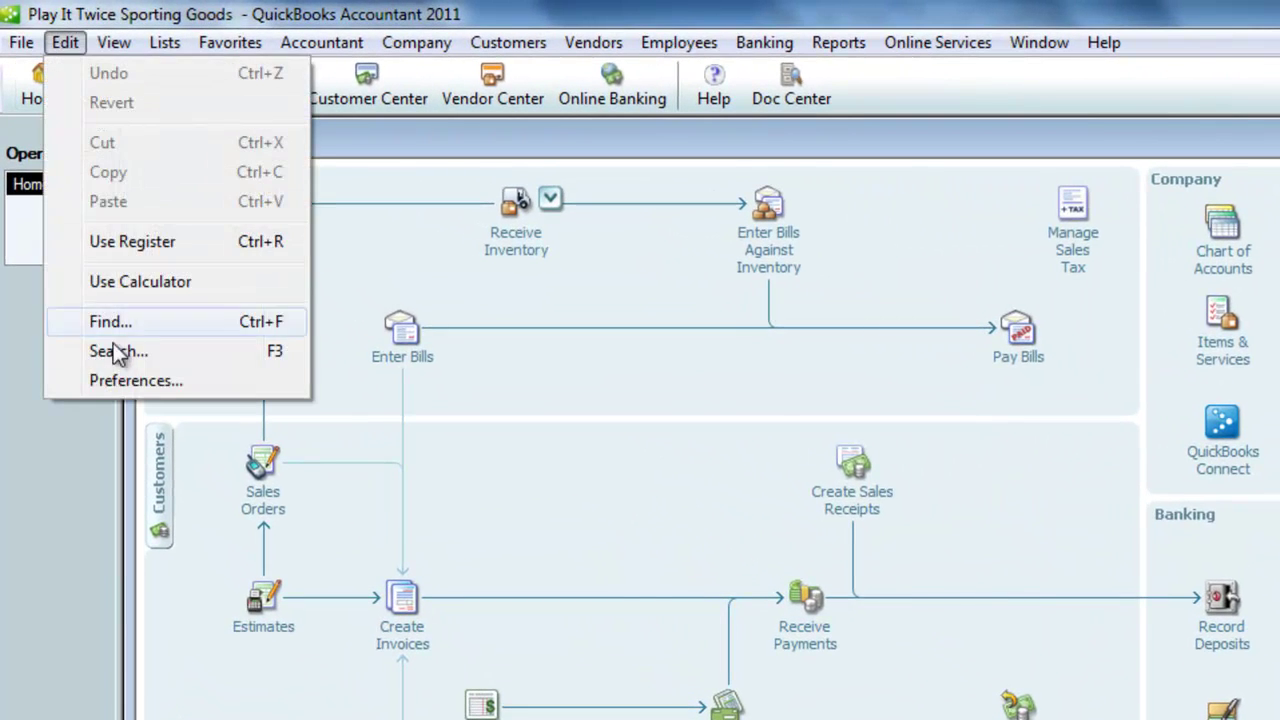
{"action": "left_click", "coordinate": [115, 377]}
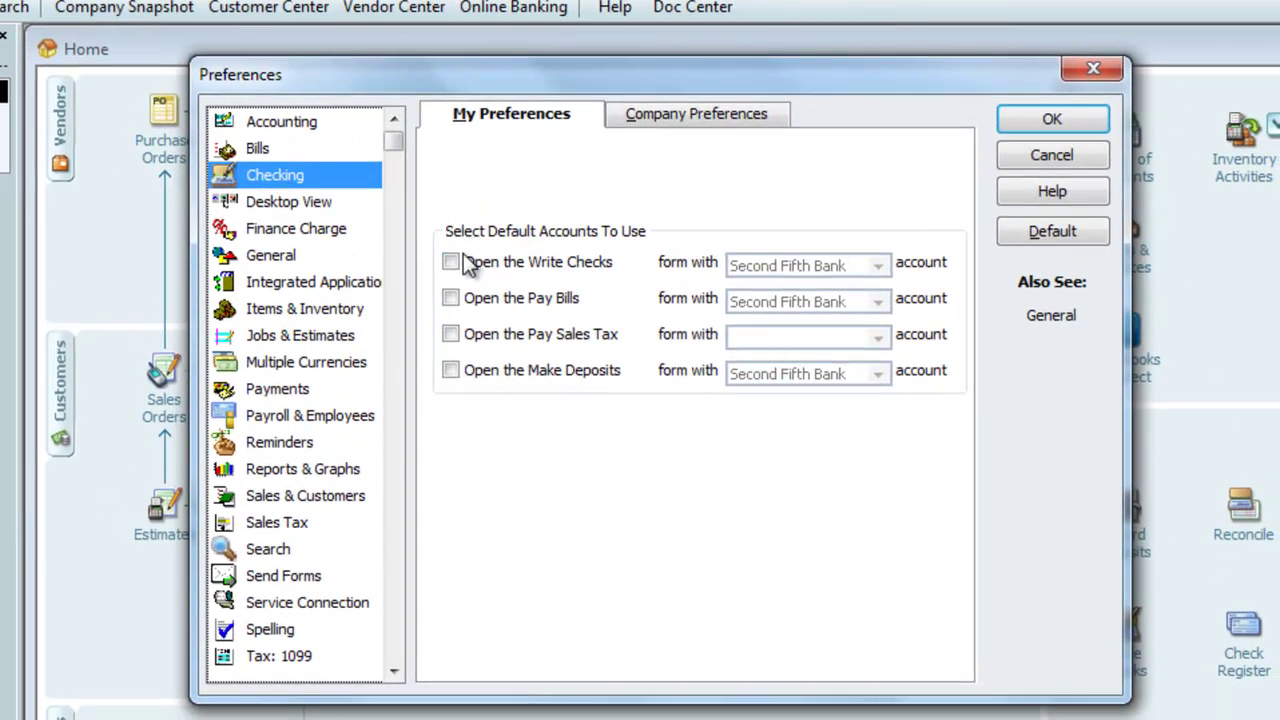
{"action": "left_click", "coordinate": [452, 263]}
{"action": "left_click", "coordinate": [451, 298]}
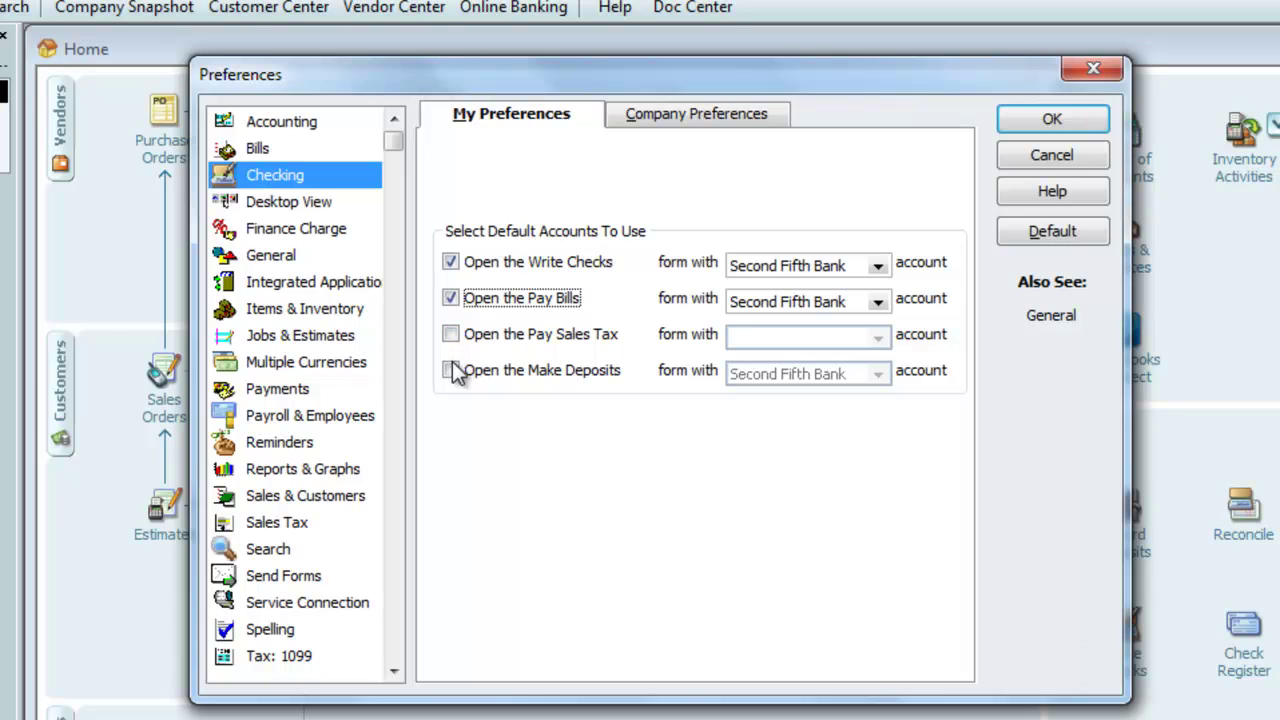
{"action": "left_click", "coordinate": [452, 370]}
{"action": "left_click", "coordinate": [876, 374]}
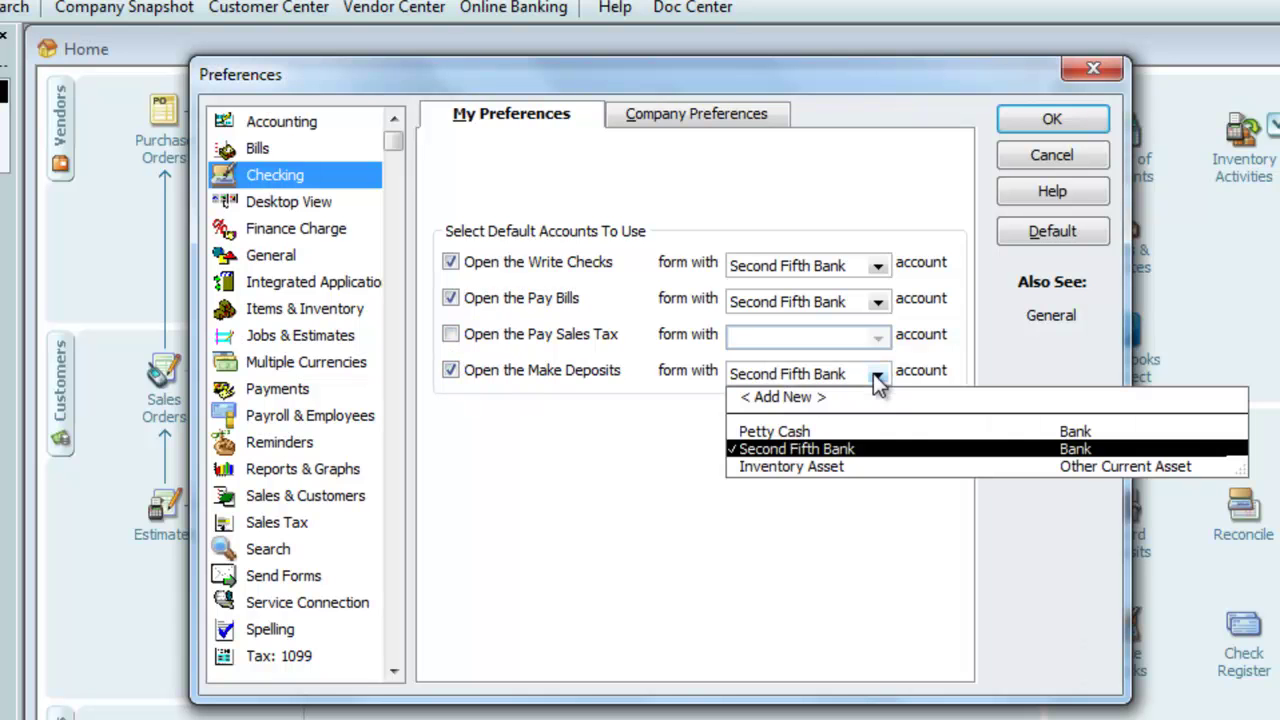
{"action": "left_click", "coordinate": [876, 374]}
{"action": "key", "text": "Home"}
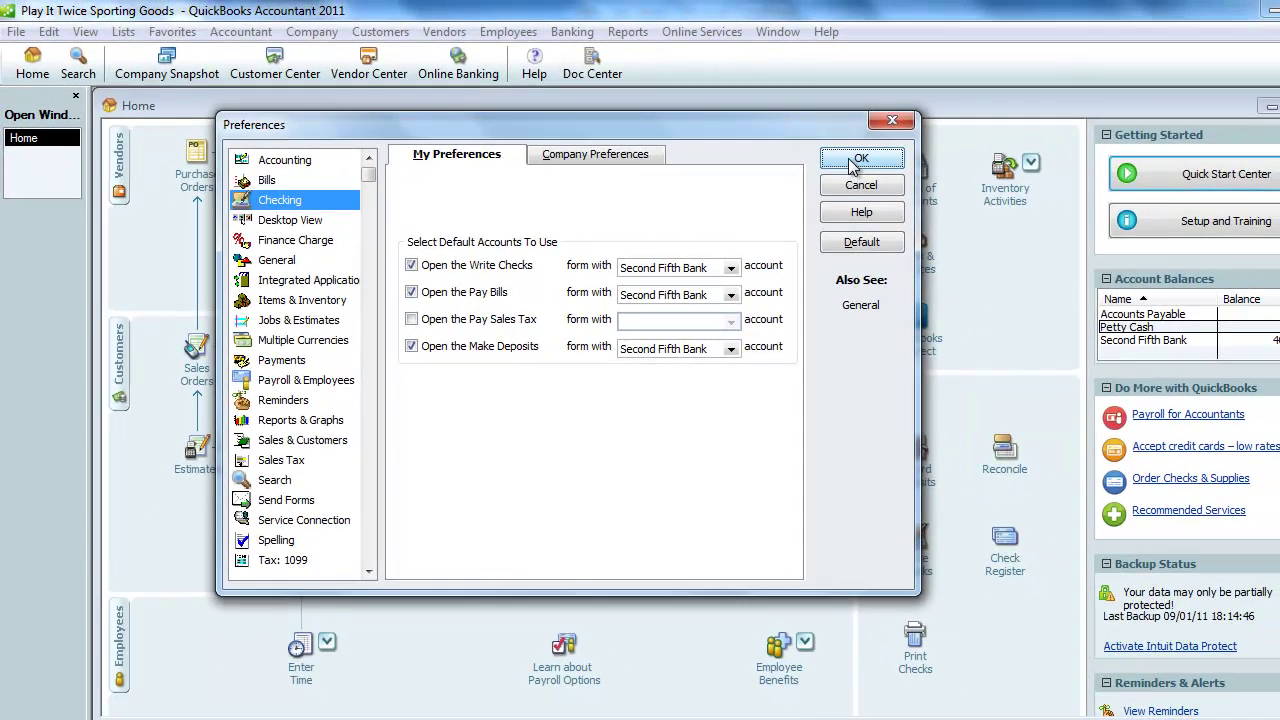
{"action": "left_click", "coordinate": [975, 134]}
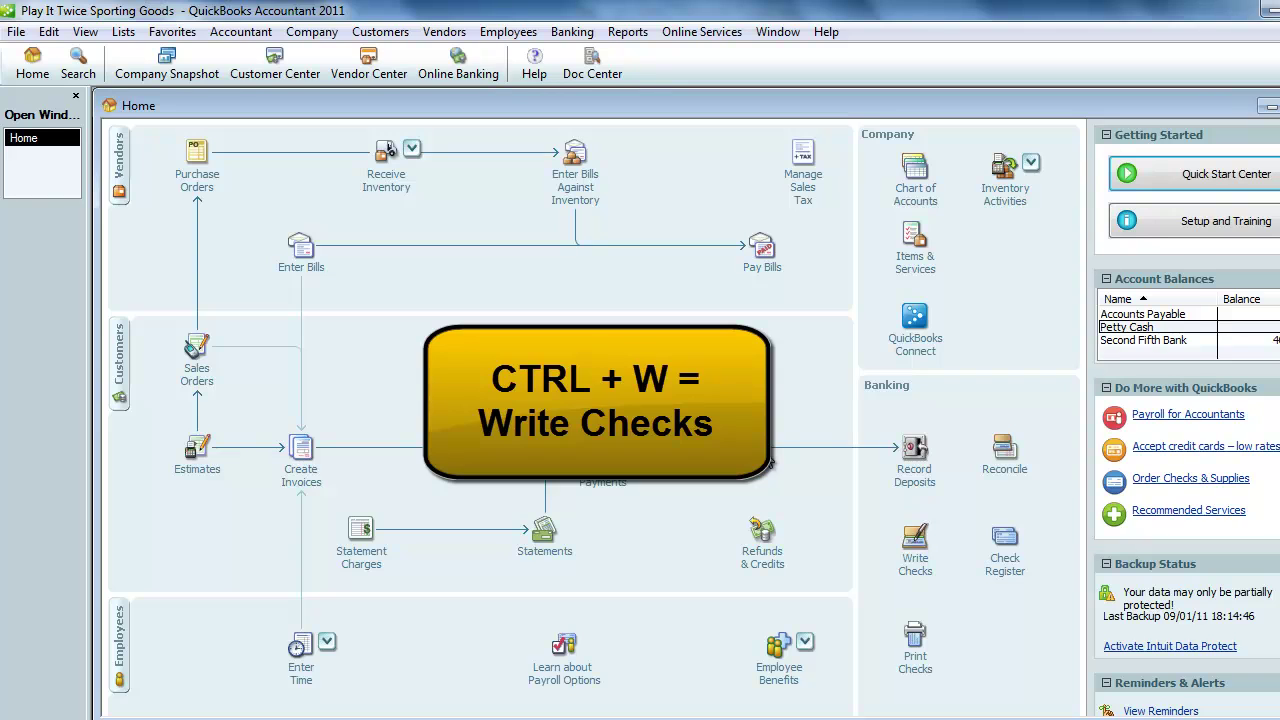
Step: Write a check from Second Fifth Bank with number PC, payee Petty Cash, amount 100 and memo "Petty Cash Transfer"
{"action": "key", "text": "ctrl+w"}
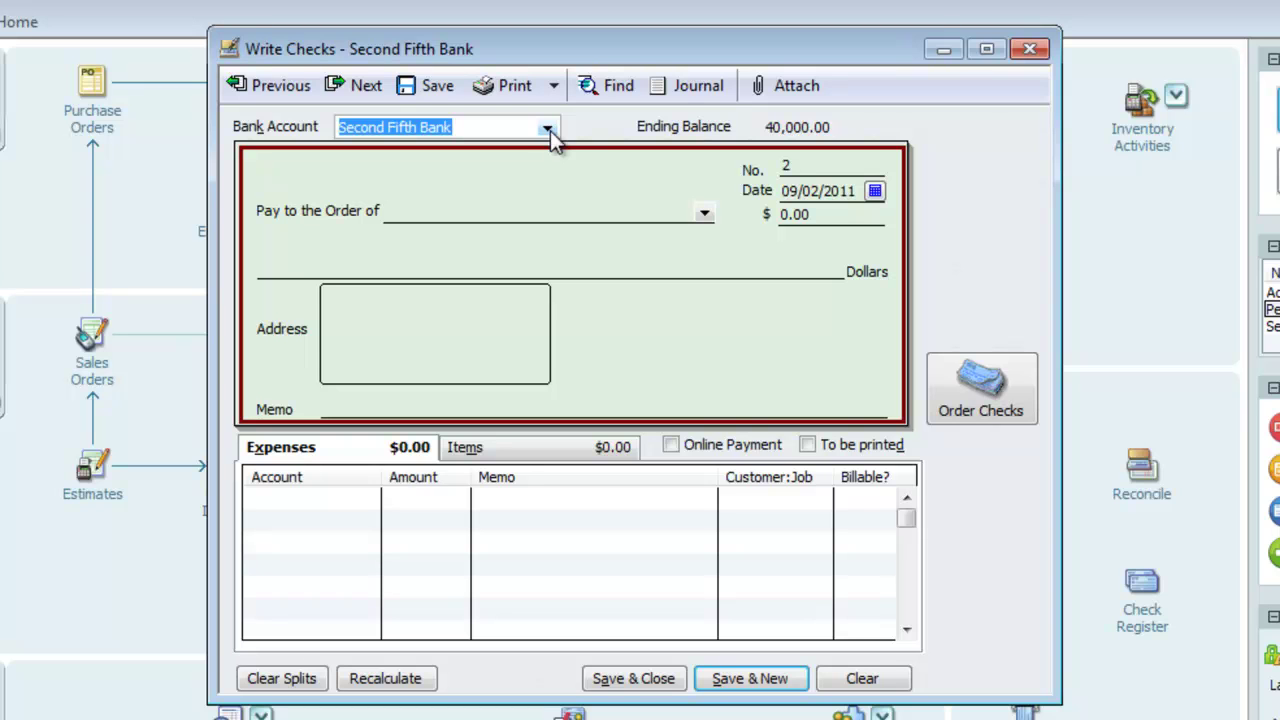
{"action": "left_click", "coordinate": [790, 166]}
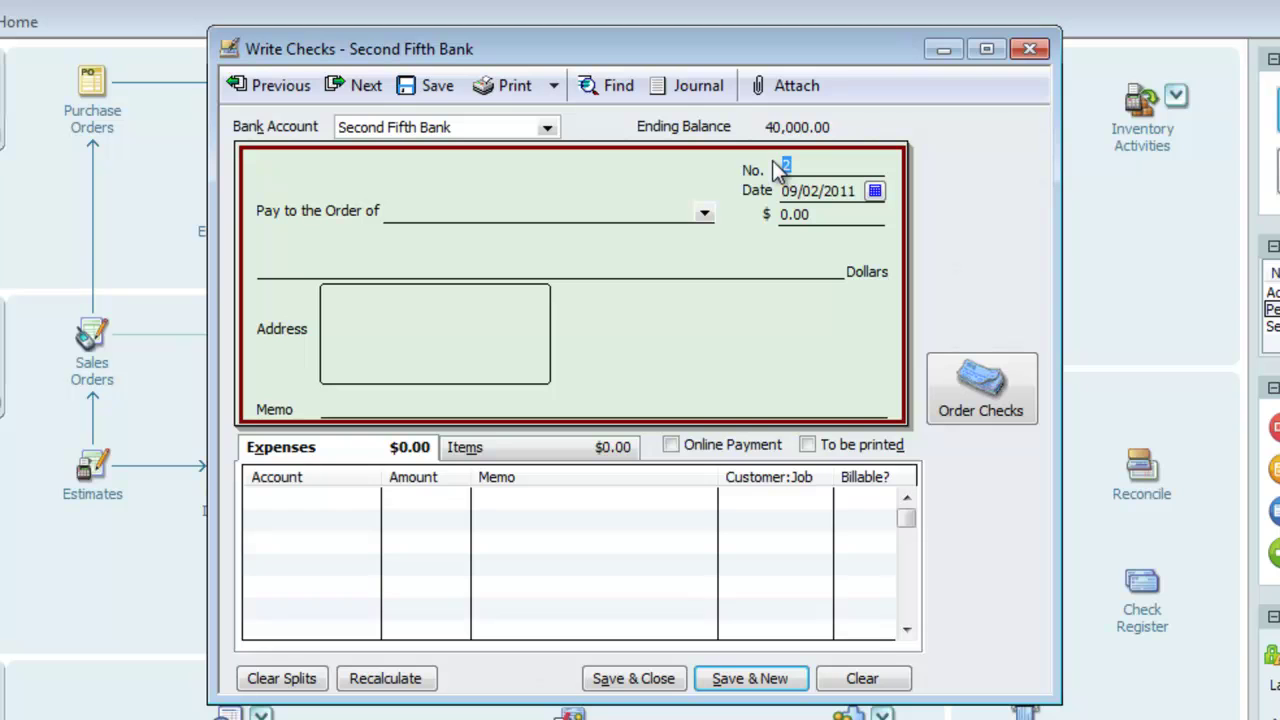
{"action": "type", "text": "PC"}
{"action": "key", "text": "Tab"}
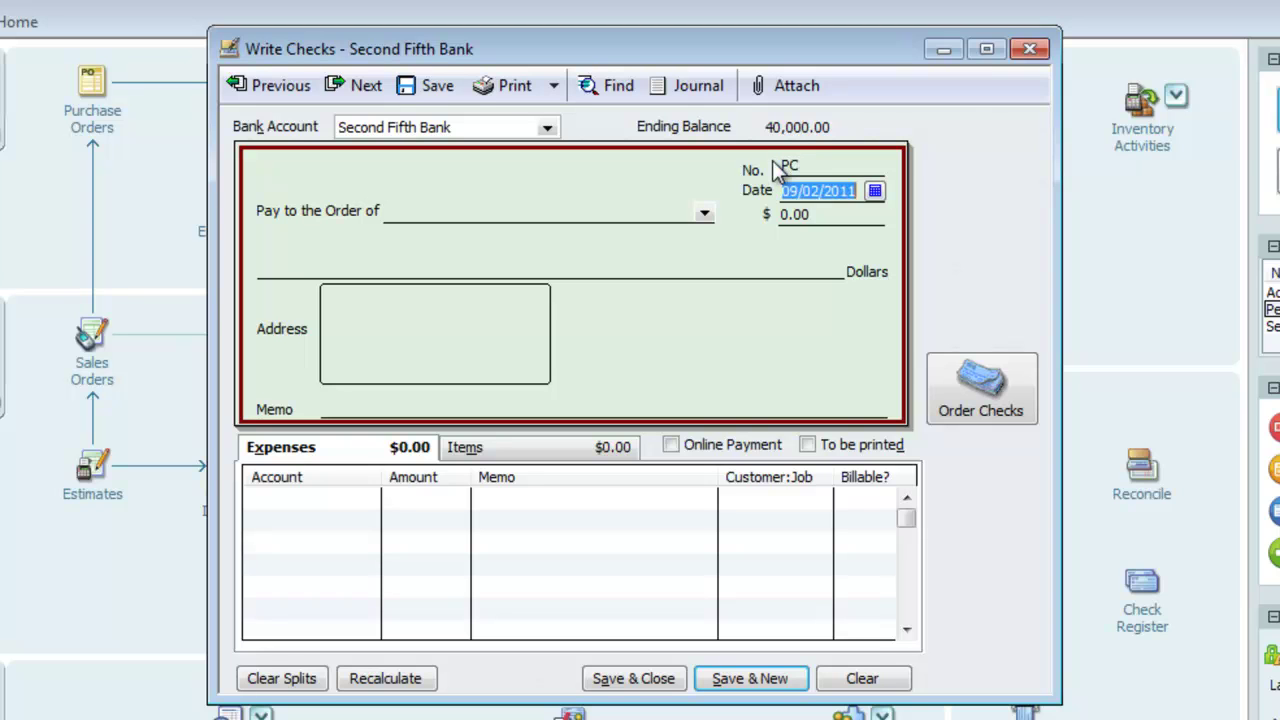
{"action": "key", "text": "Tab"}
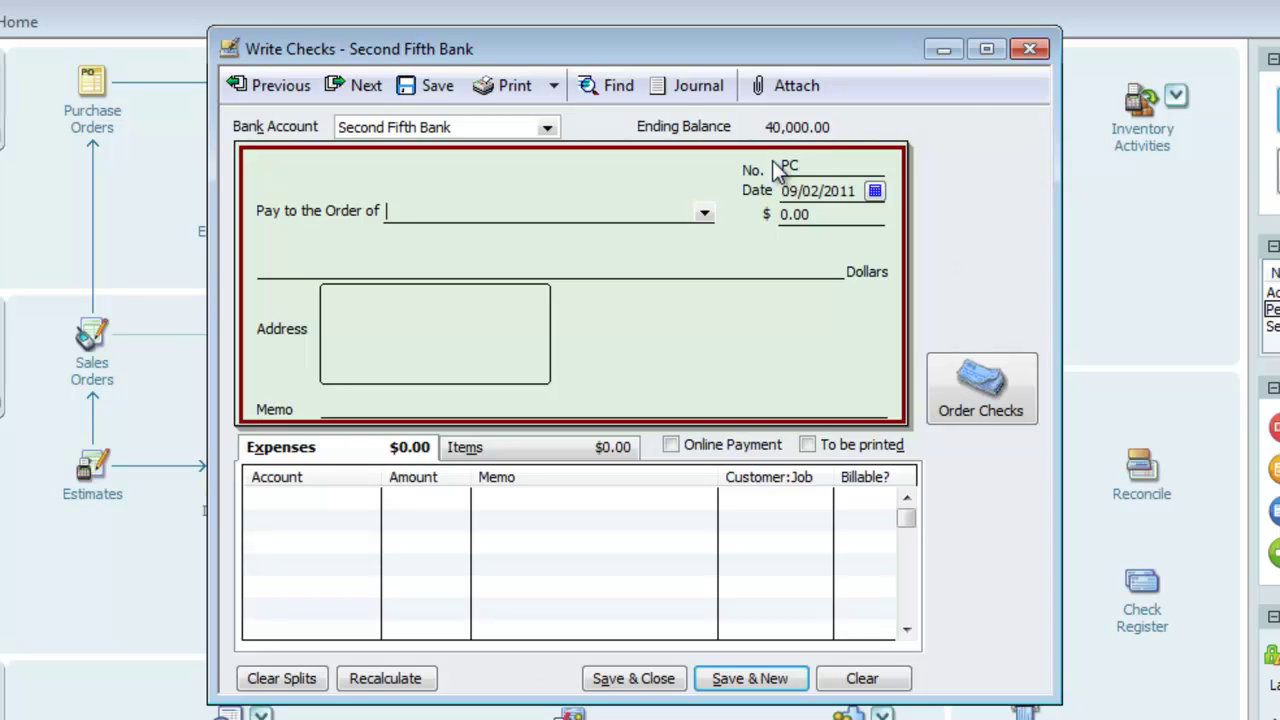
{"action": "type", "text": "Petty Cash"}
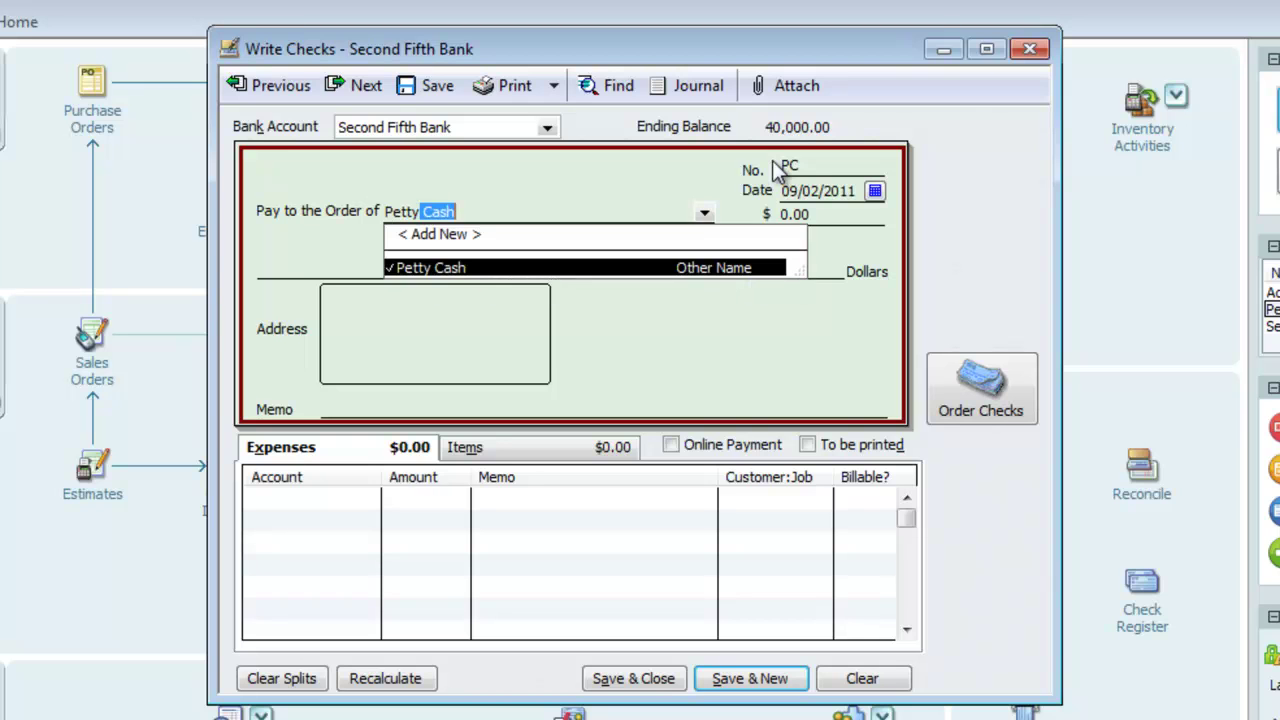
{"action": "key", "text": "Tab"}
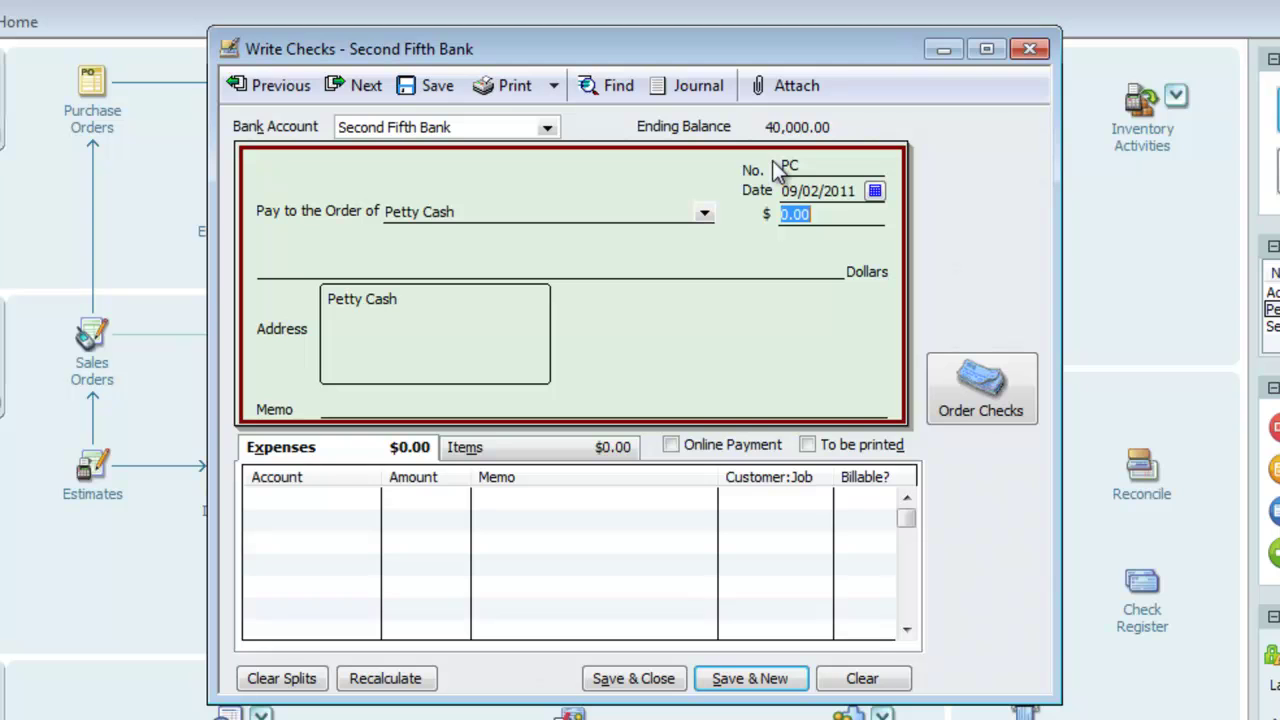
{"action": "type", "text": "100"}
{"action": "key", "text": "Tab"}
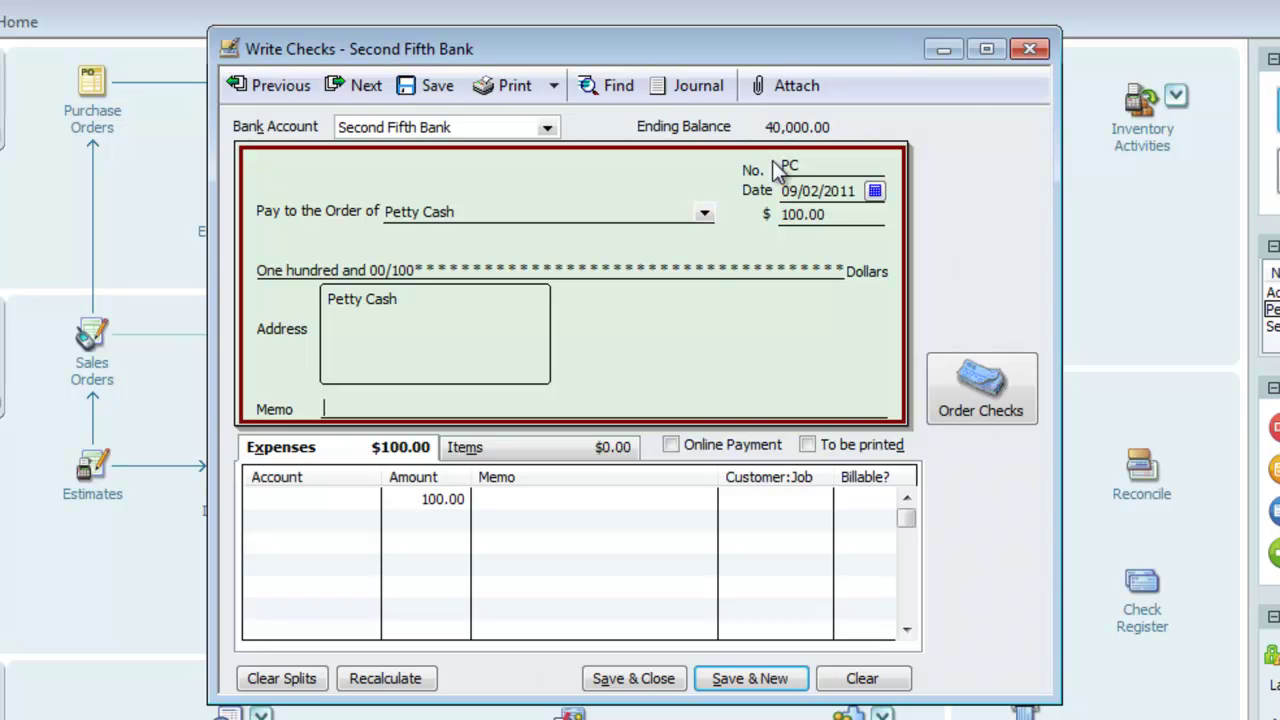
{"action": "type", "text": "Petty Cash Transfer"}
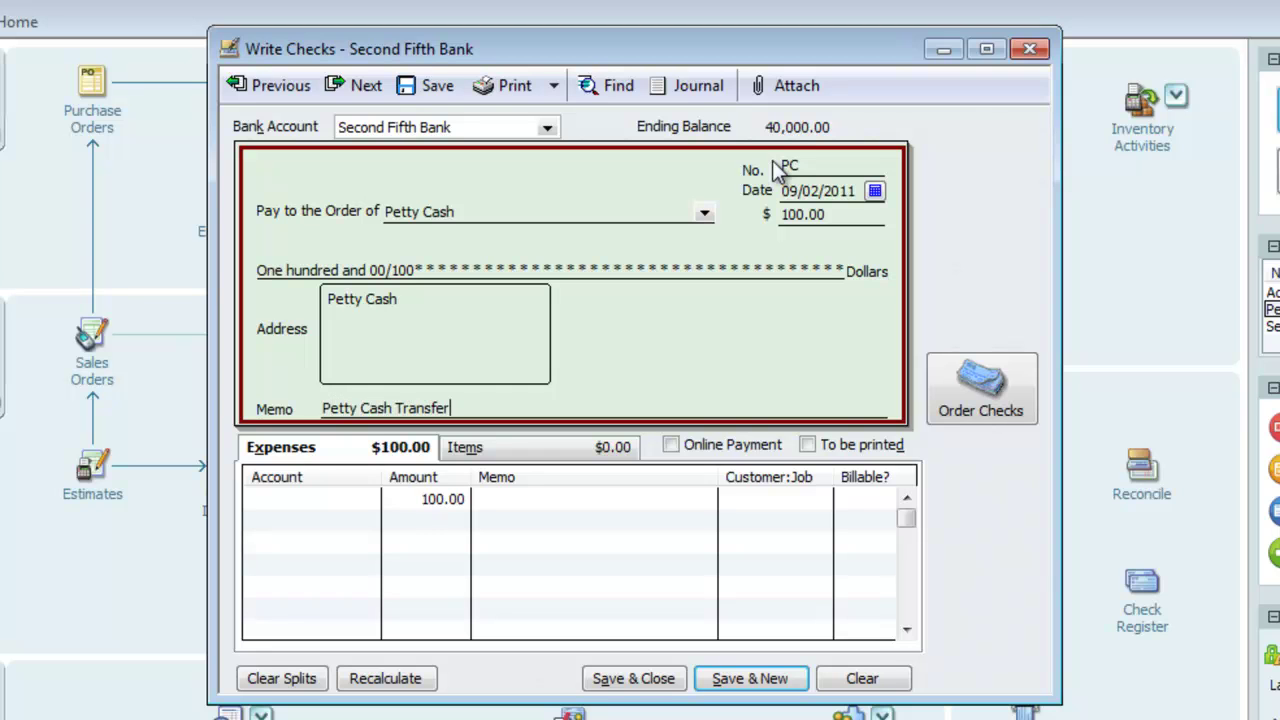
Step: Assign the check's expense line to the Petty Cash account with memo "Petty Cash Transfer", and save and close the check
{"action": "key", "text": "Tab"}
{"action": "key", "text": "Tab"}
{"action": "key", "text": "Tab"}
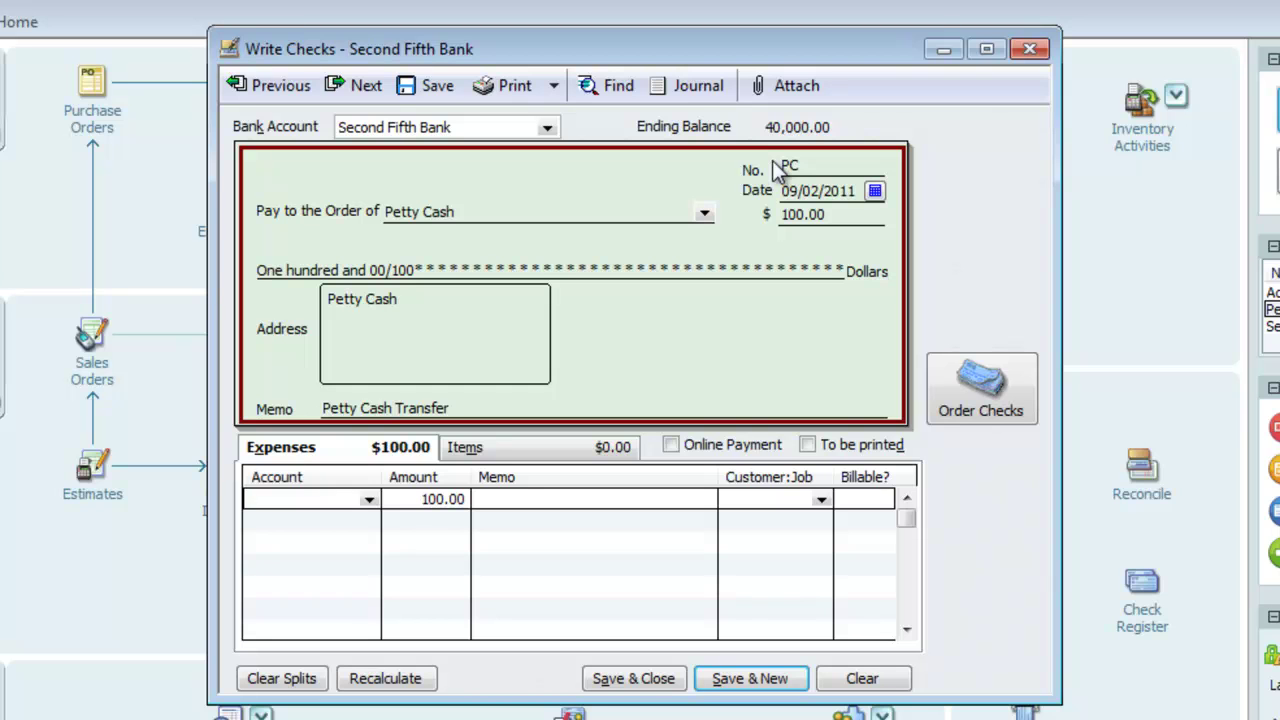
{"action": "type", "text": "P"}
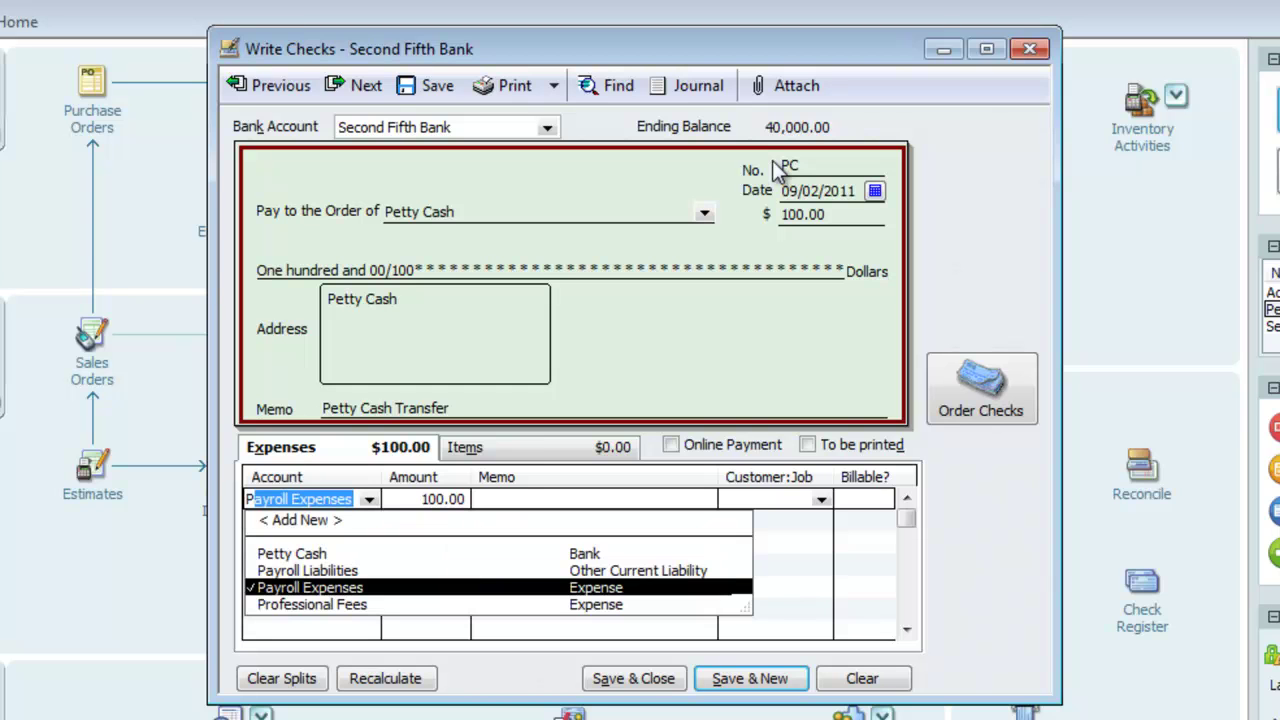
{"action": "type", "text": "etty Cash"}
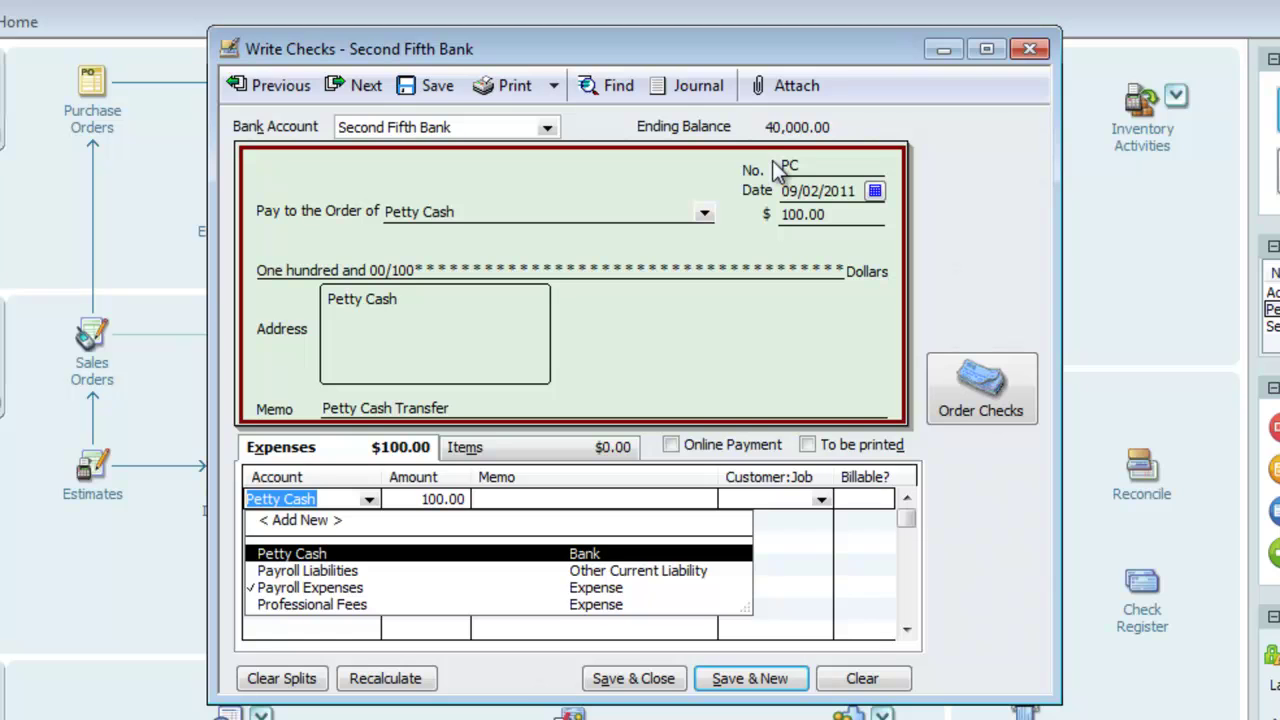
{"action": "key", "text": "Tab"}
{"action": "key", "text": "Tab"}
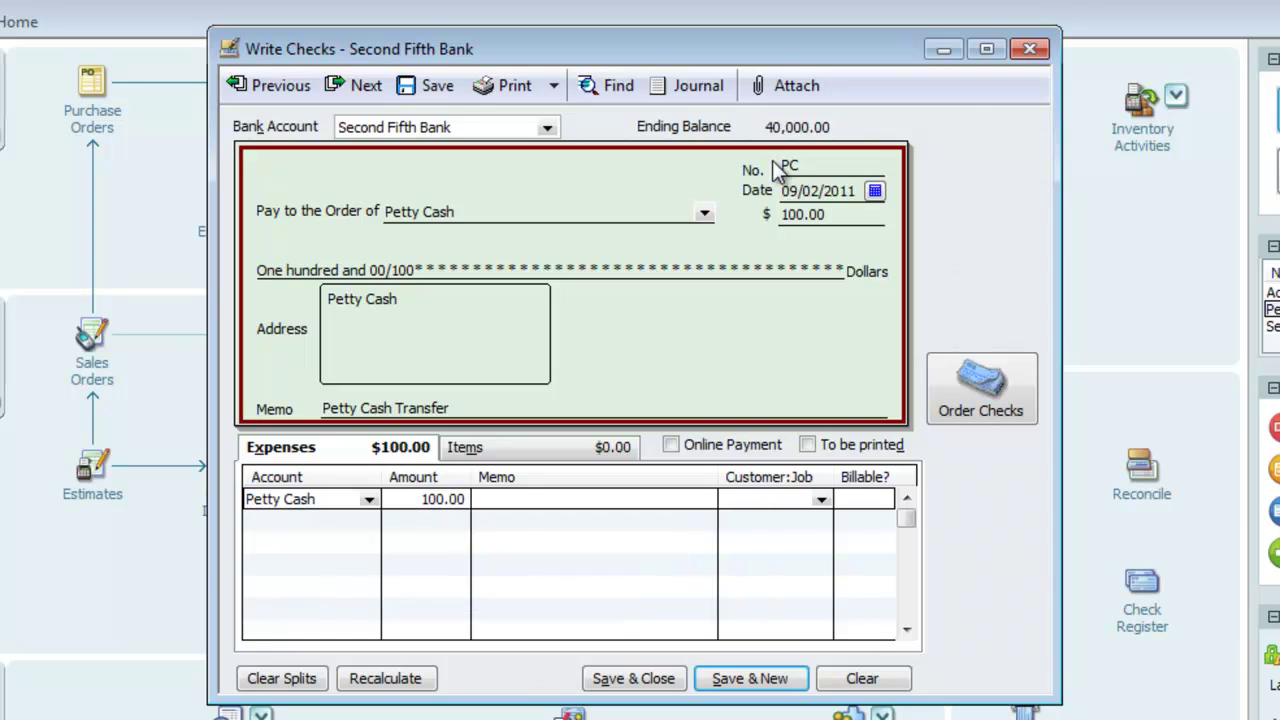
{"action": "type", "text": "Petty Cash Transfer"}
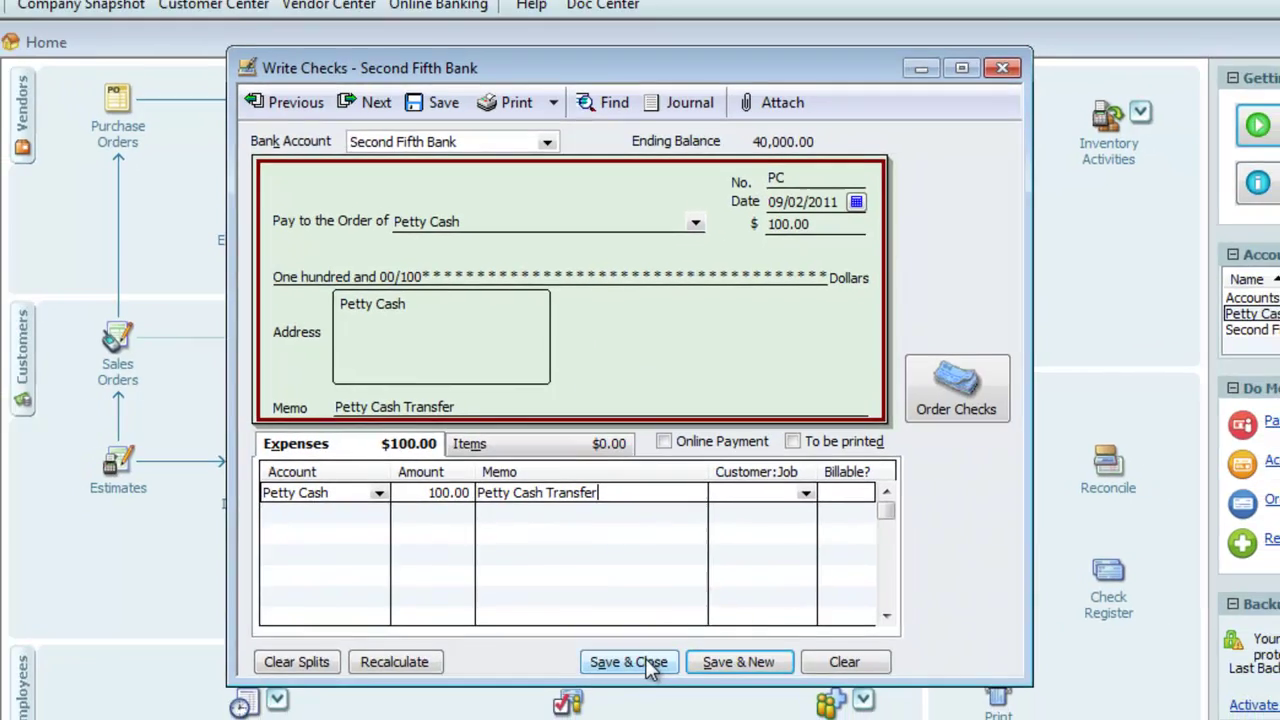
{"action": "left_click", "coordinate": [652, 678]}
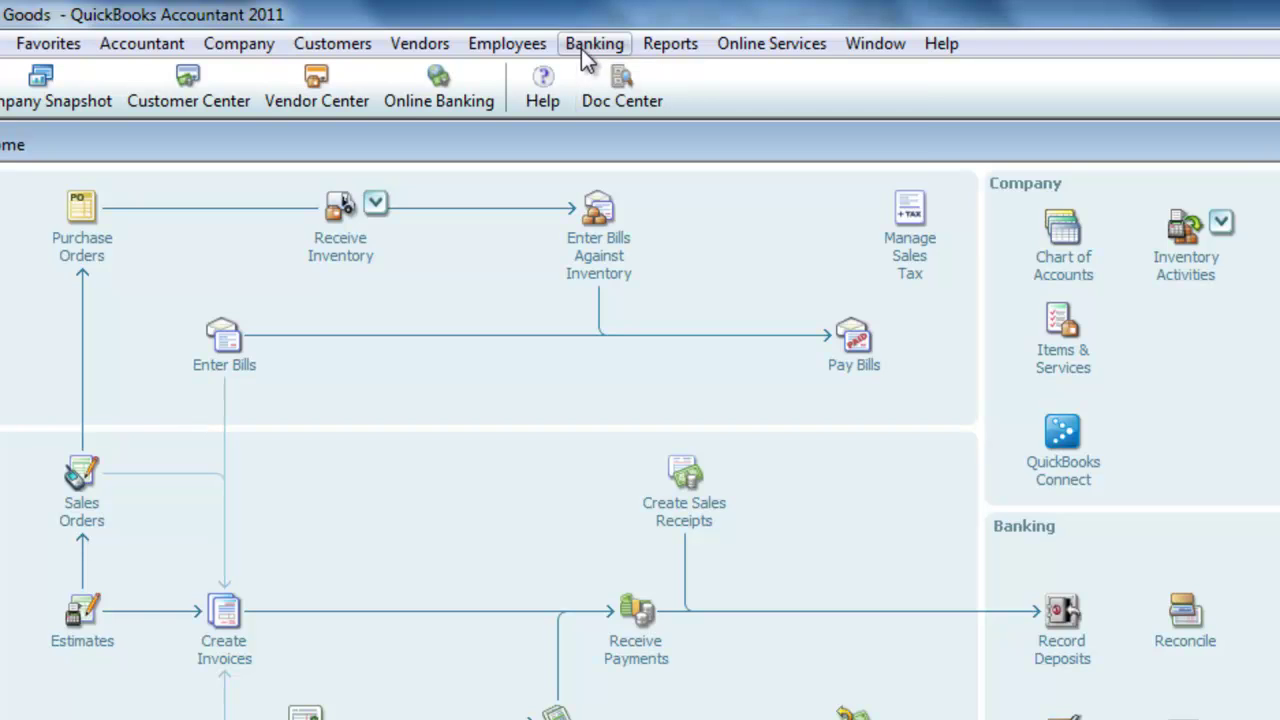
Step: Start a funds transfer from the Second Fifth Bank account to the Petty Cash account
{"action": "left_click", "coordinate": [587, 46]}
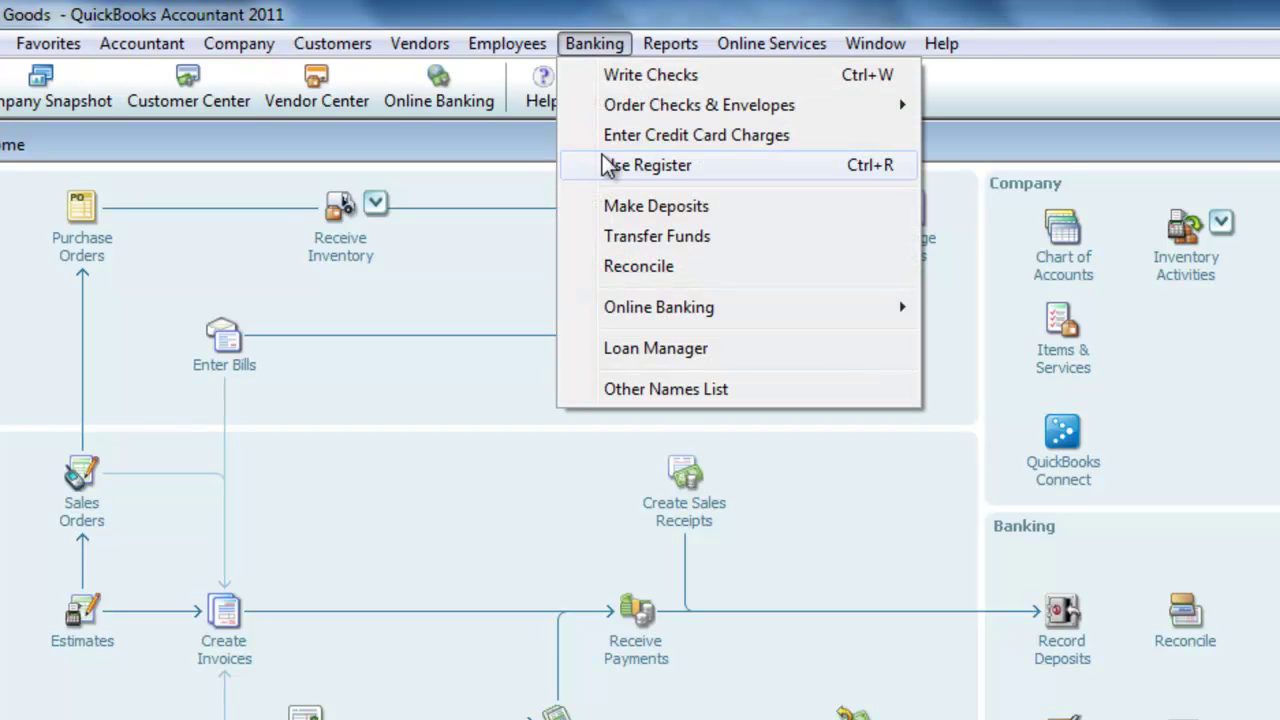
{"action": "left_click", "coordinate": [615, 236]}
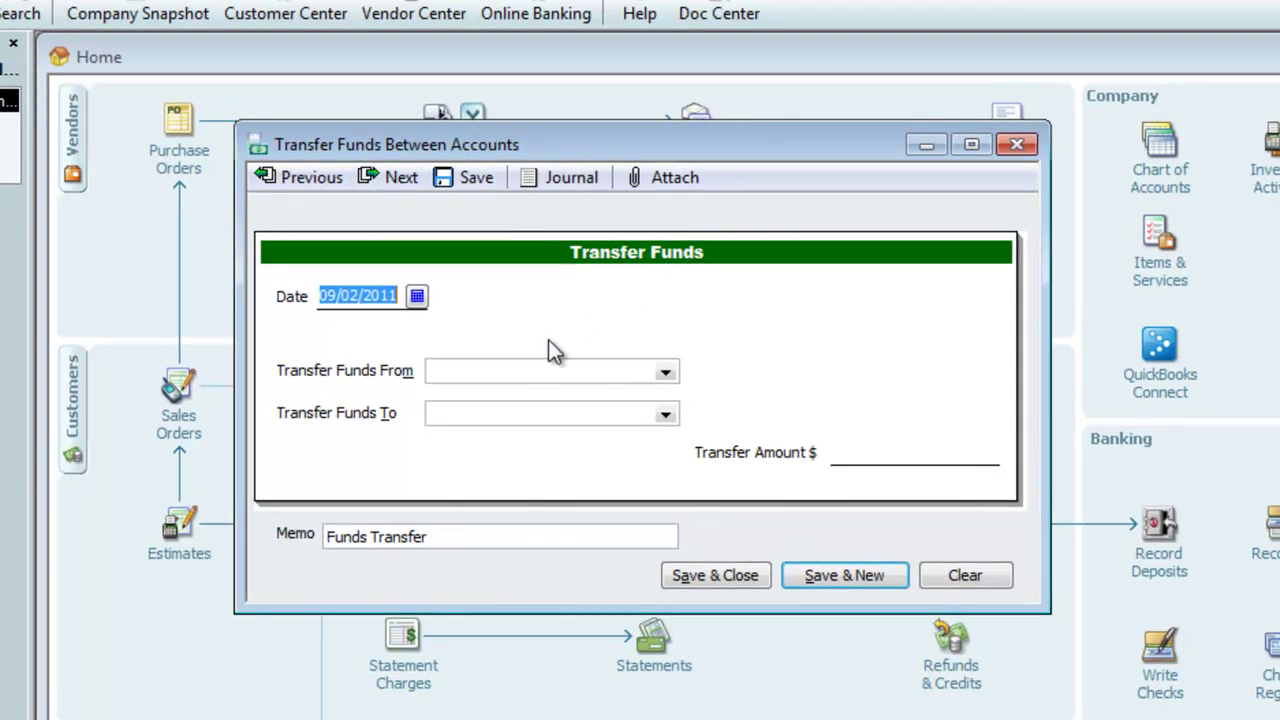
{"action": "left_click", "coordinate": [665, 372]}
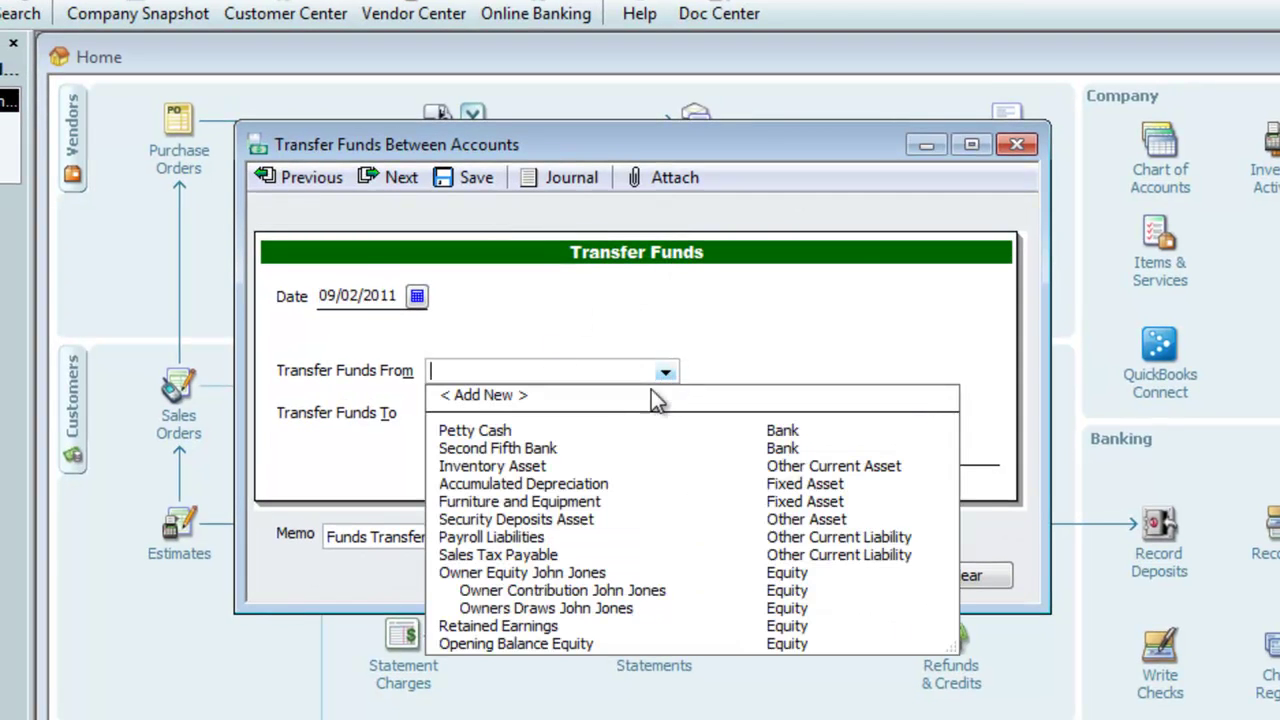
{"action": "left_click", "coordinate": [554, 450]}
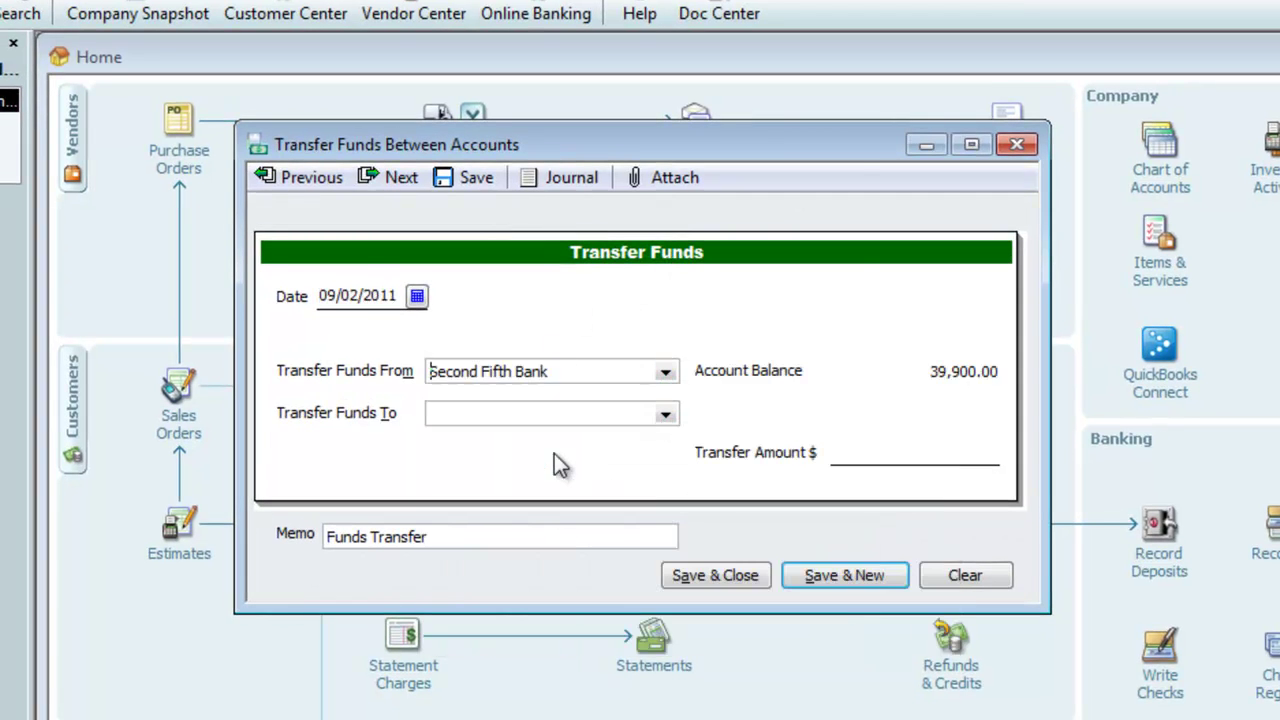
{"action": "left_click", "coordinate": [665, 413]}
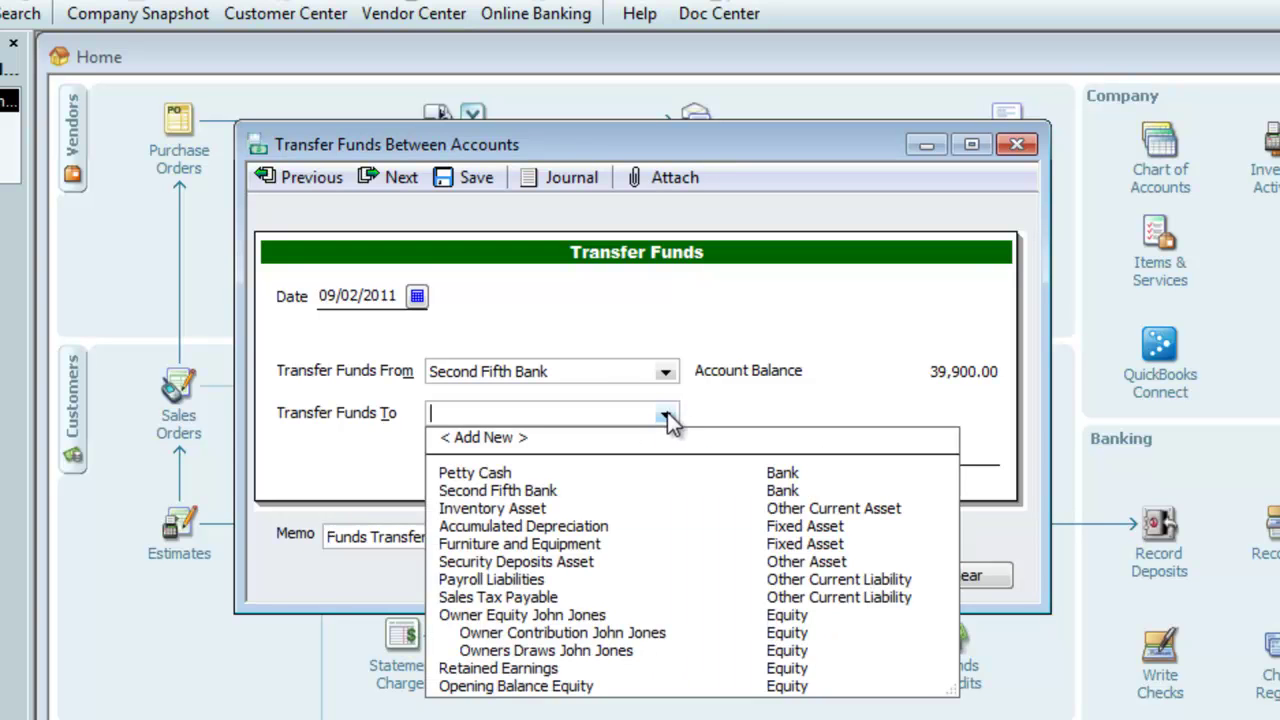
{"action": "left_click", "coordinate": [554, 476]}
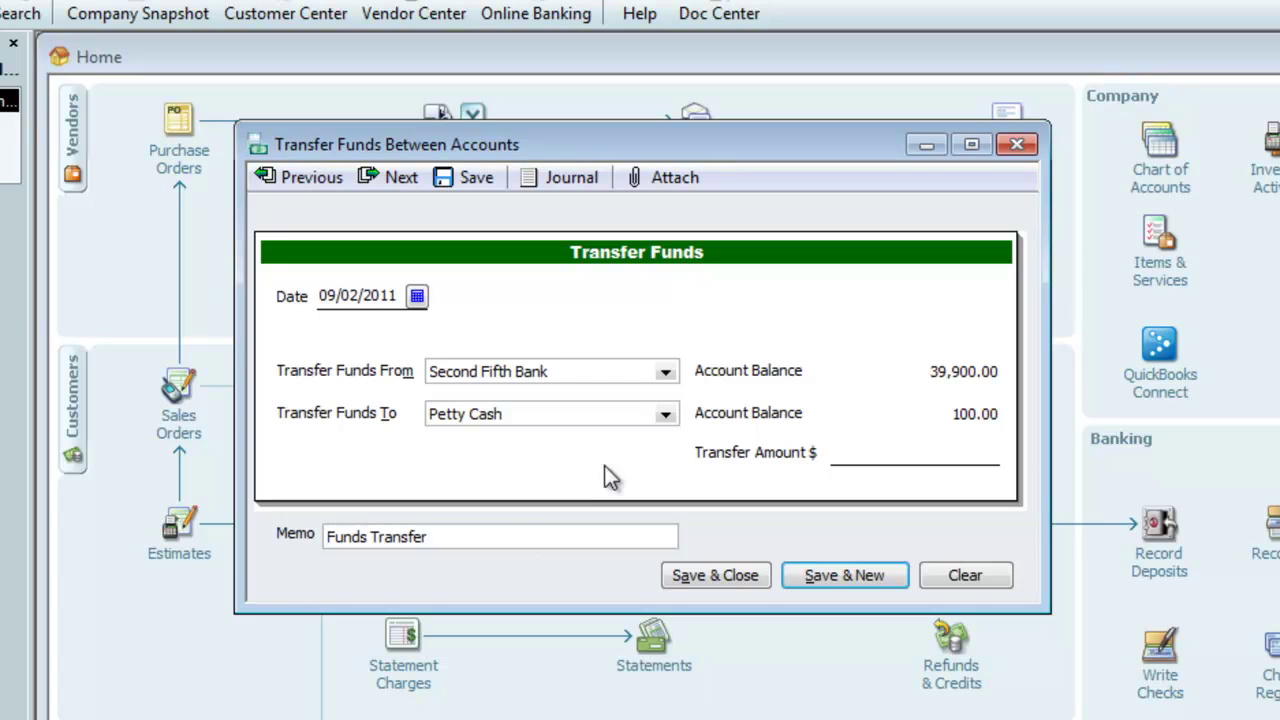
Step: Set the transfer amount to 100 with memo "Petty Cash Transfer - ATM", and save and close the transfer
{"action": "left_click", "coordinate": [862, 453]}
{"action": "type", "text": "100"}
{"action": "key", "text": "Tab"}
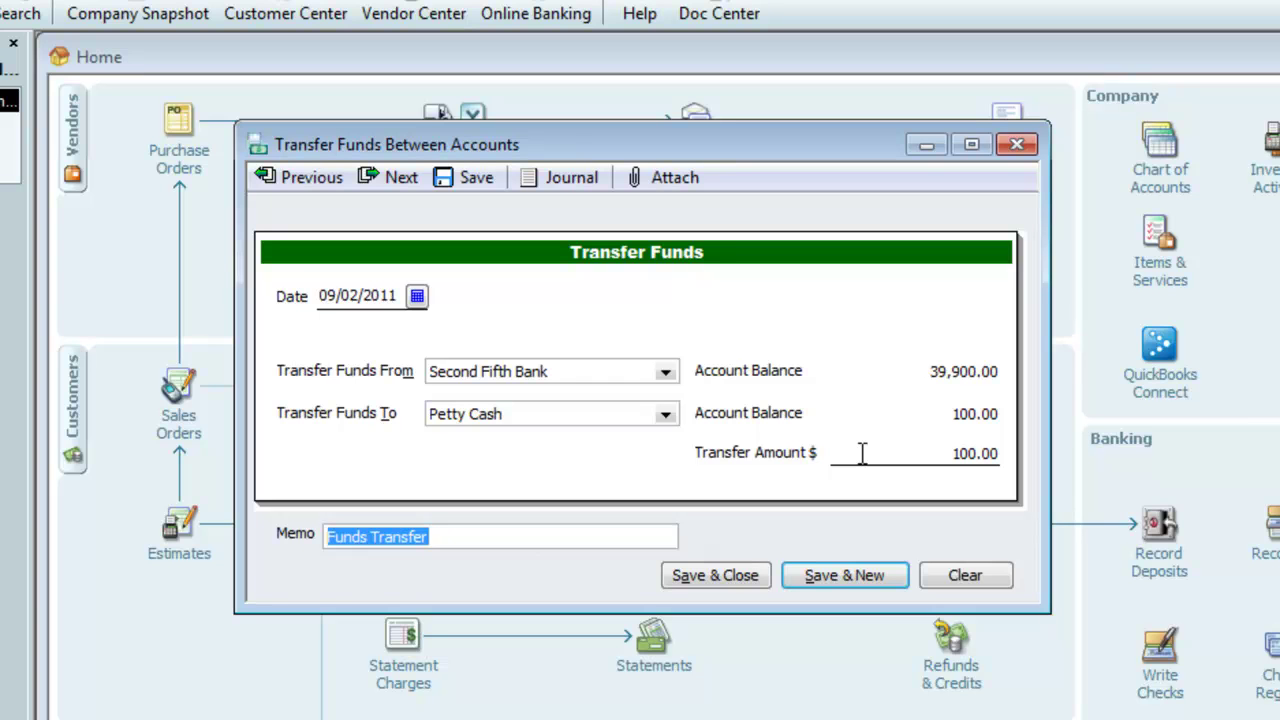
{"action": "type", "text": "Petty Ca"}
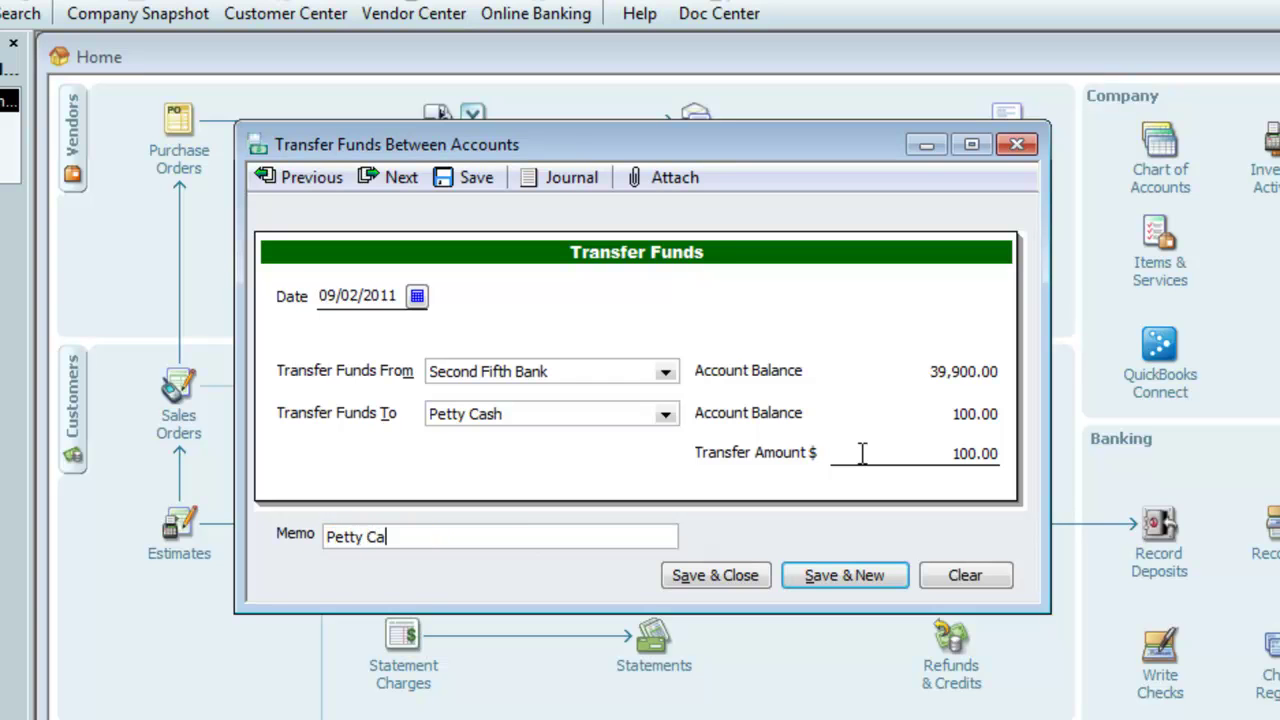
{"action": "type", "text": "sh Transfer - ATM"}
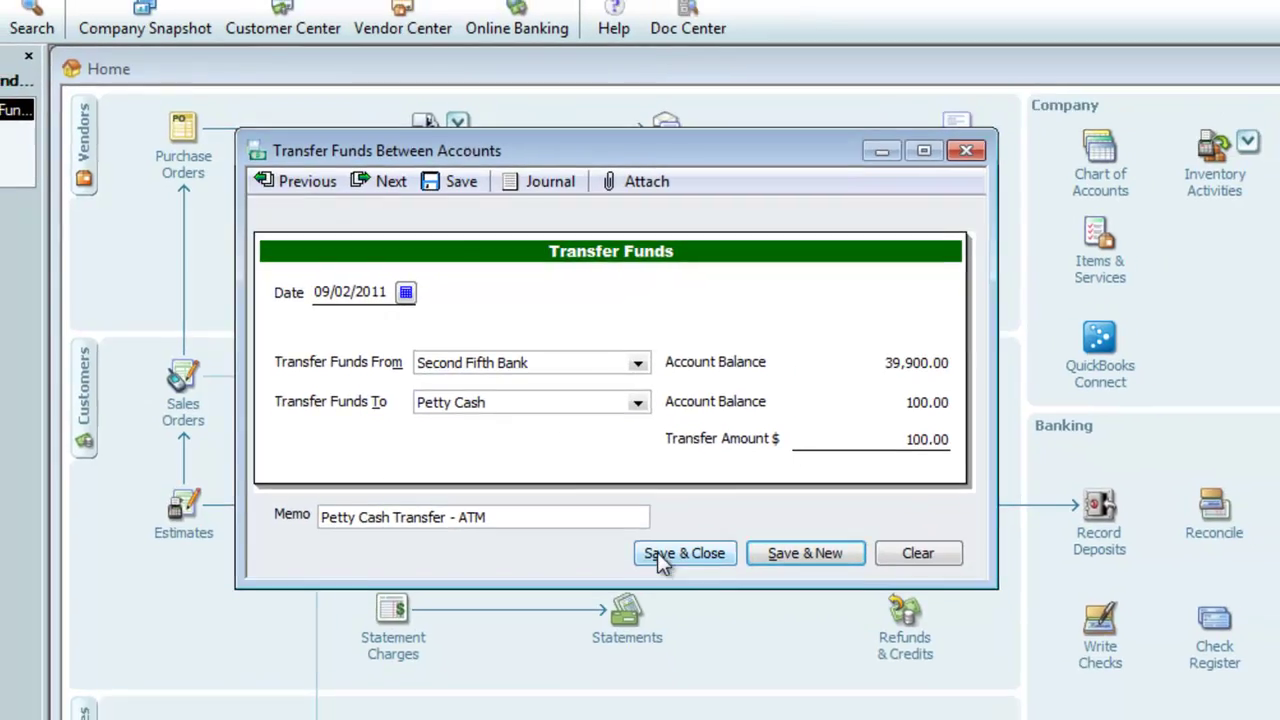
{"action": "left_click", "coordinate": [708, 574]}
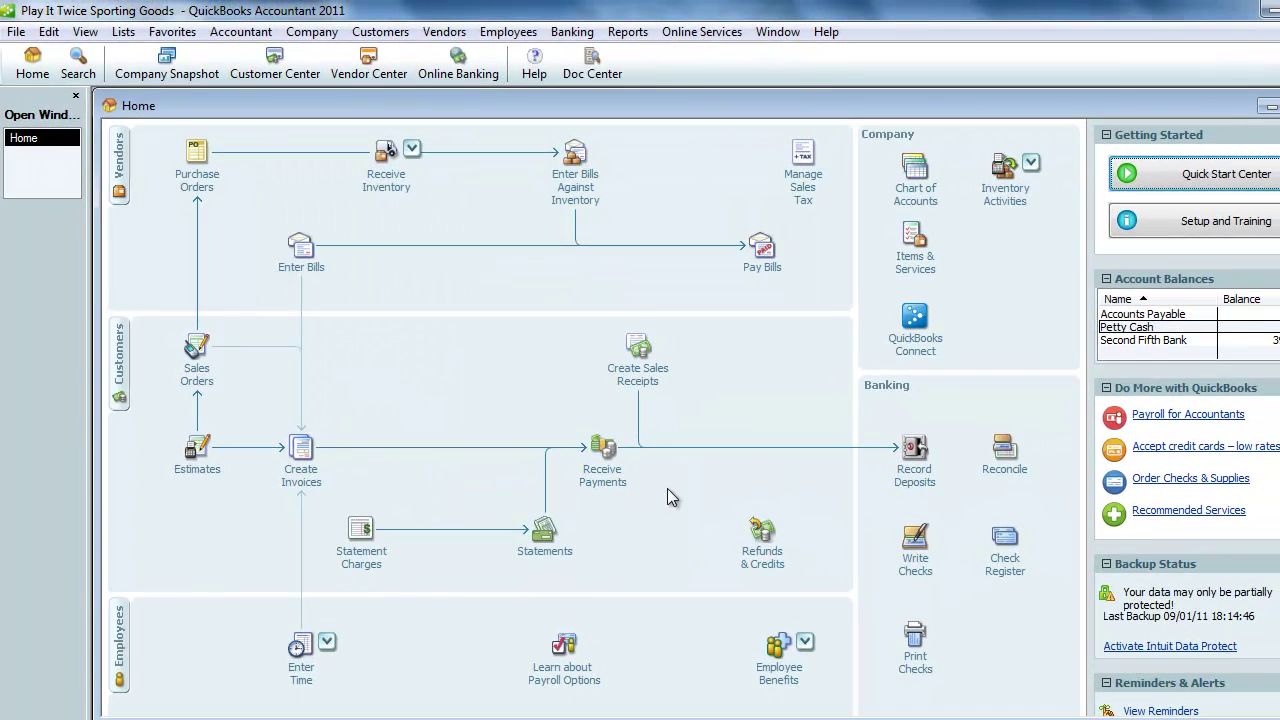
Step: Run the standard Balance Sheet report and drill down into the Petty Cash balance to list its transactions
{"action": "left_click", "coordinate": [628, 32]}
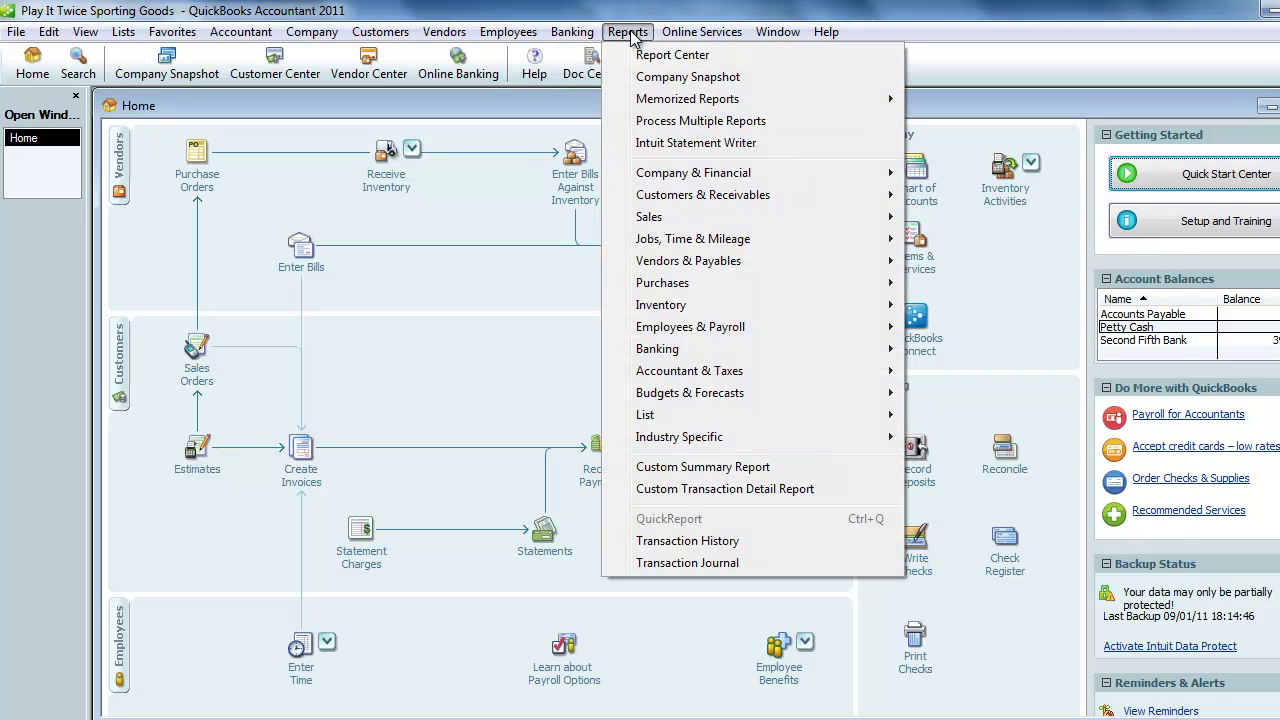
{"action": "mouse_move", "coordinate": [746, 182]}
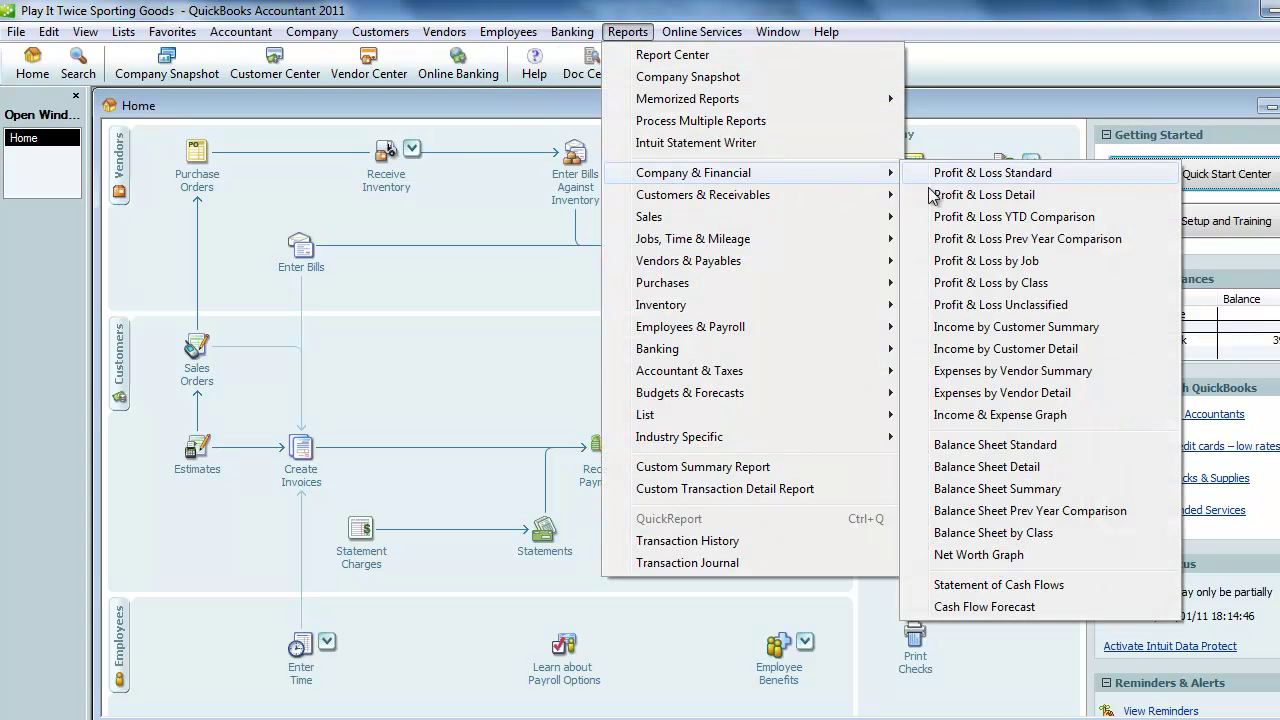
{"action": "left_click", "coordinate": [965, 444]}
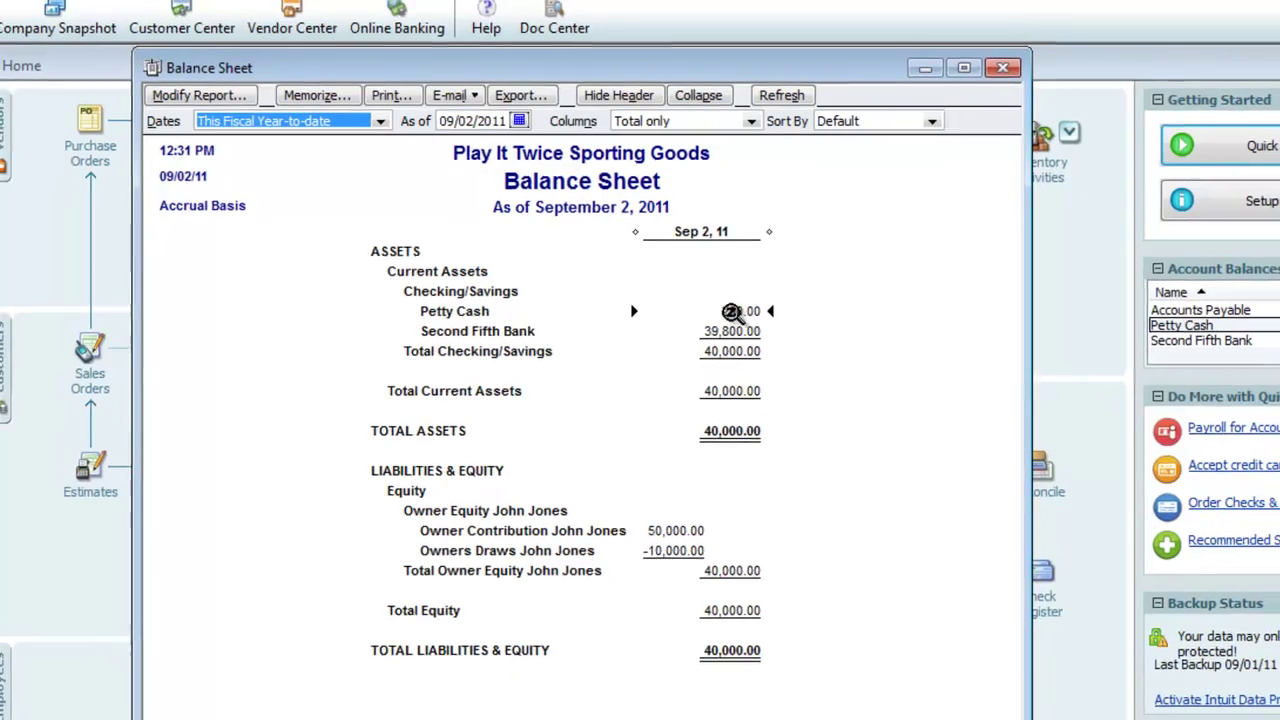
{"action": "double_click", "coordinate": [729, 311]}
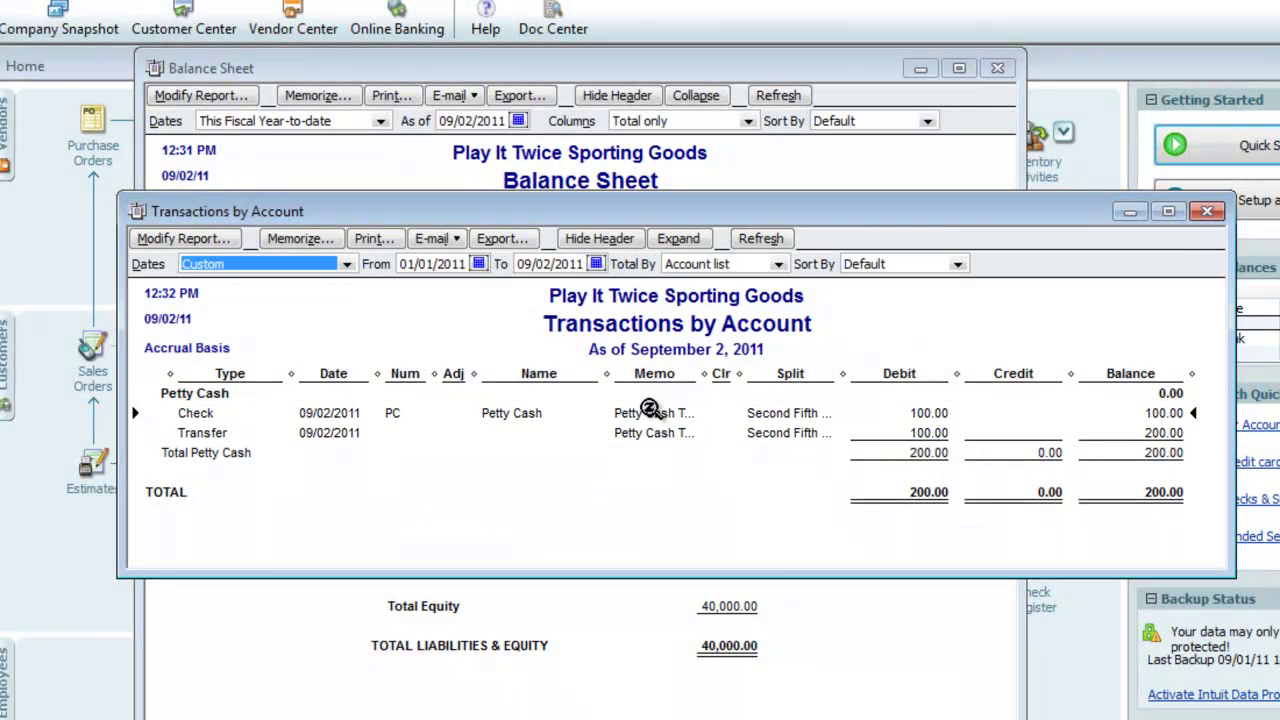
Step: Open the petty cash check and the funds transfer from the report and view the transaction journal of each
{"action": "double_click", "coordinate": [643, 414]}
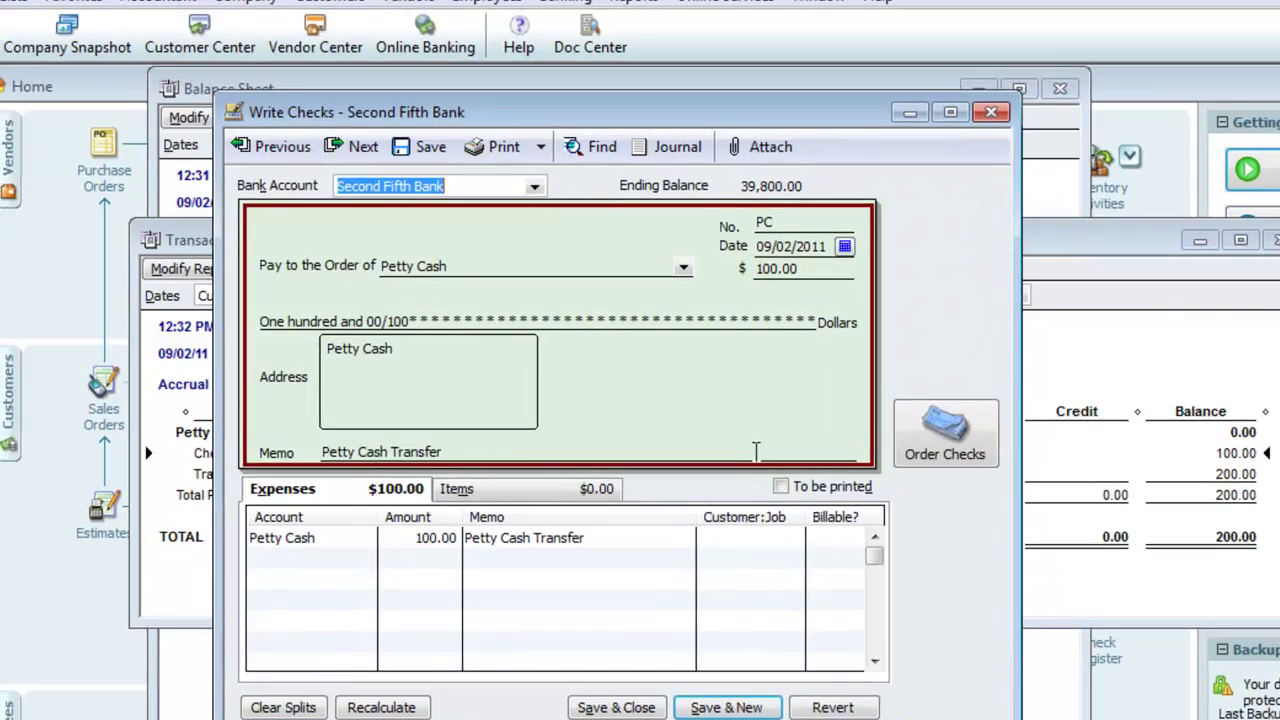
{"action": "key", "text": "ctrl+y"}
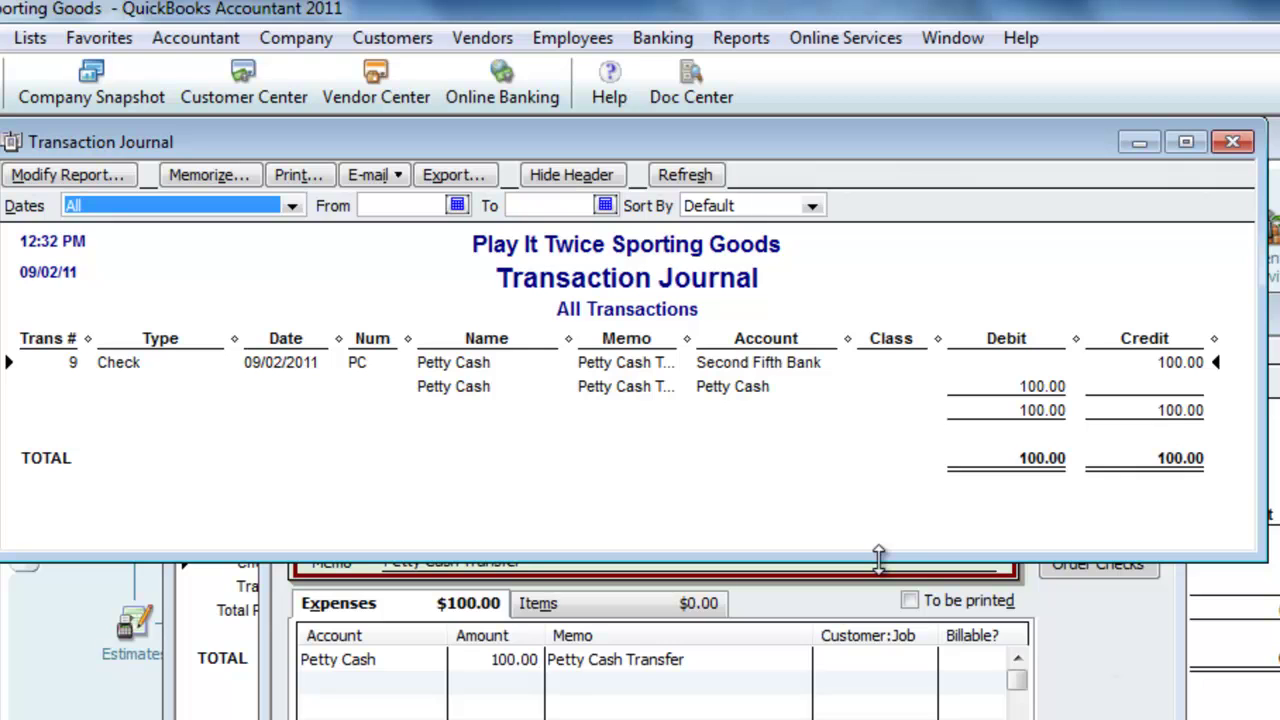
{"action": "left_click", "coordinate": [1232, 142]}
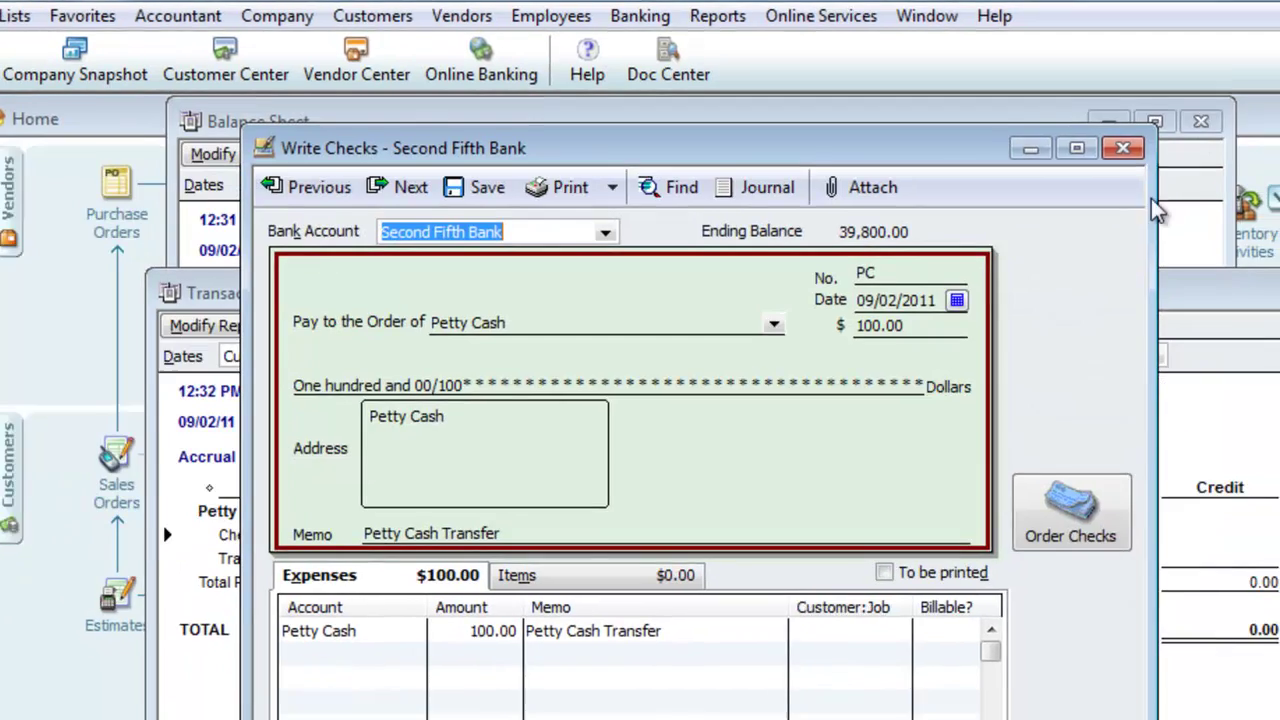
{"action": "left_click", "coordinate": [1047, 84]}
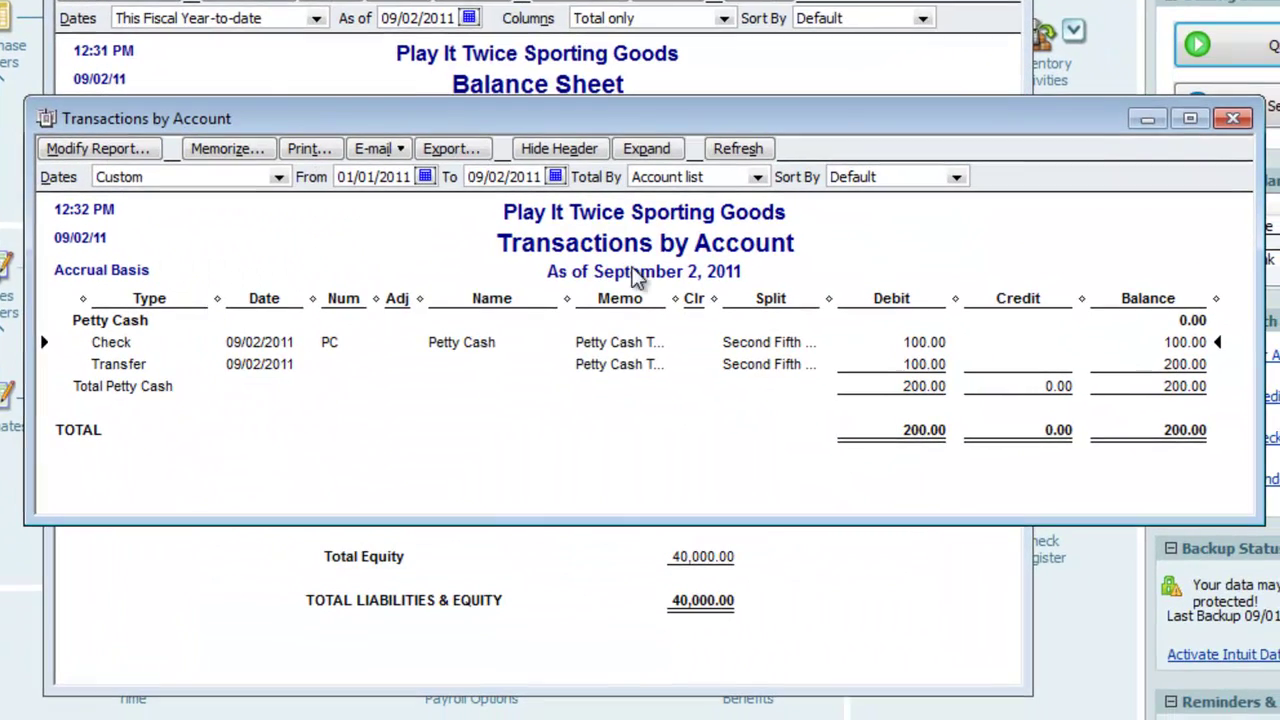
{"action": "double_click", "coordinate": [584, 364]}
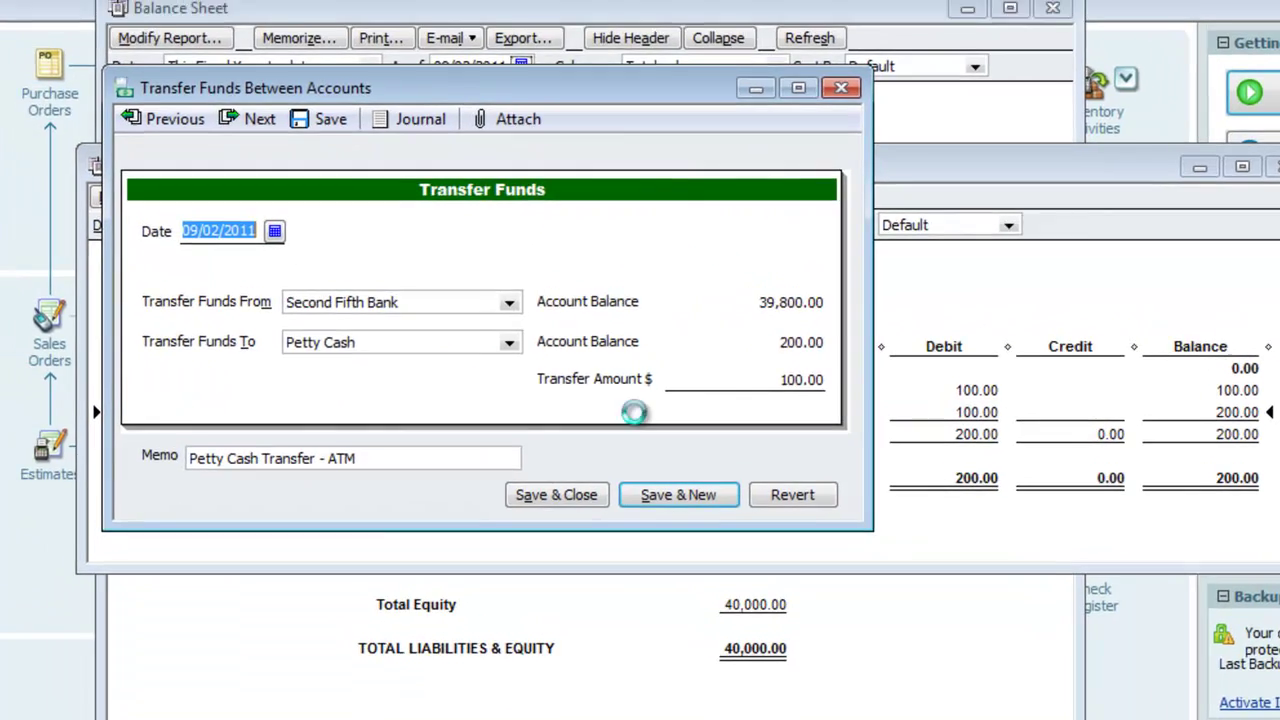
{"action": "key", "text": "ctrl+y"}
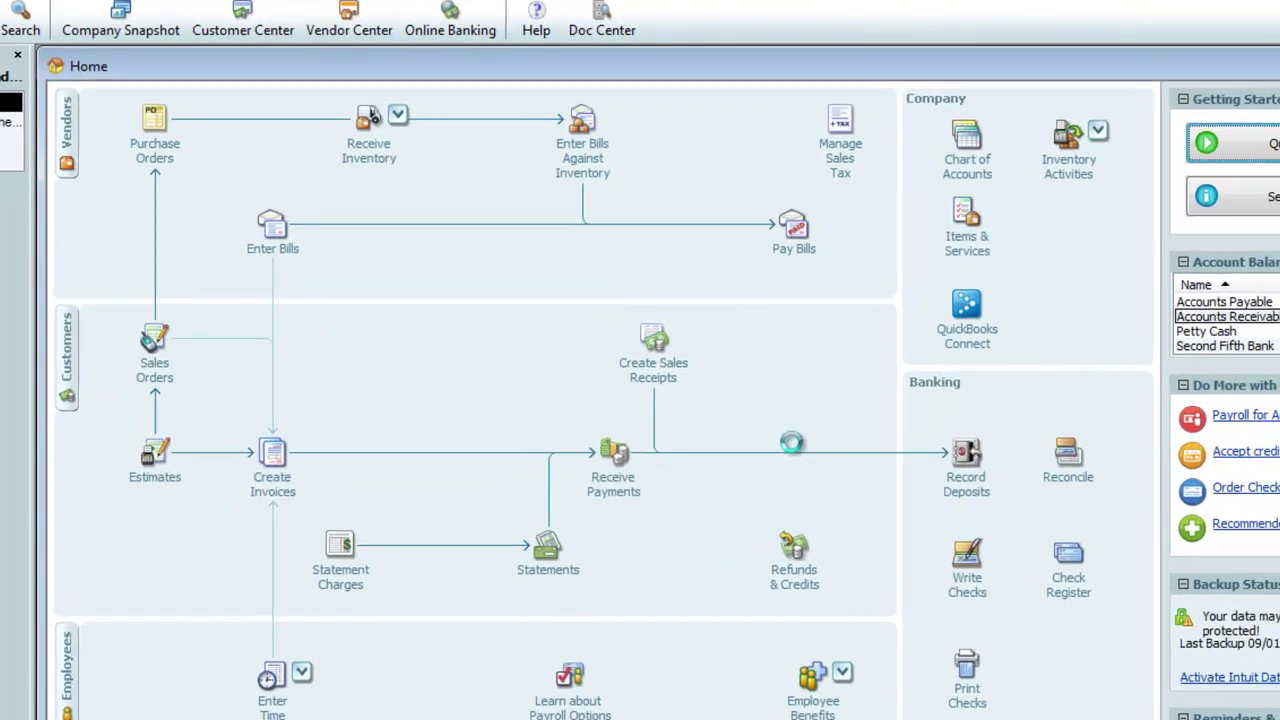
Step: Start a new check drawn on the Petty Cash account with number PC
{"action": "key", "text": "ctrl+w"}
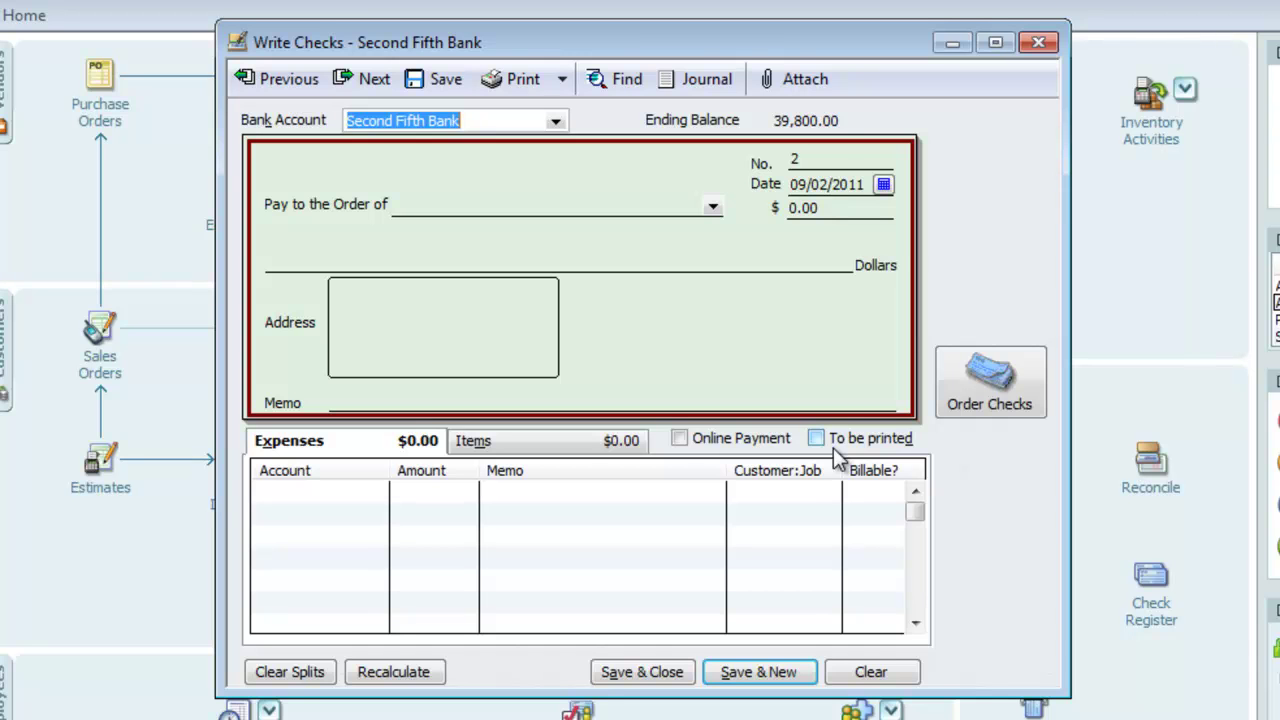
{"action": "left_click", "coordinate": [556, 120]}
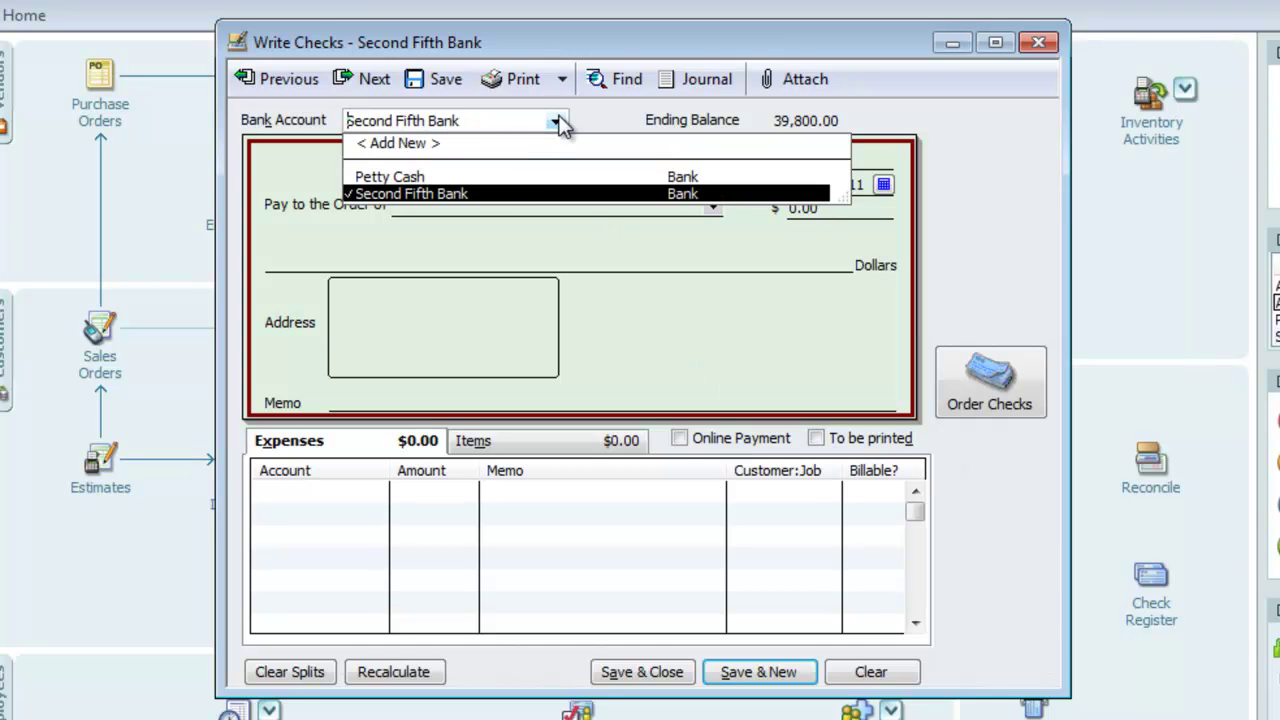
{"action": "left_click", "coordinate": [500, 178]}
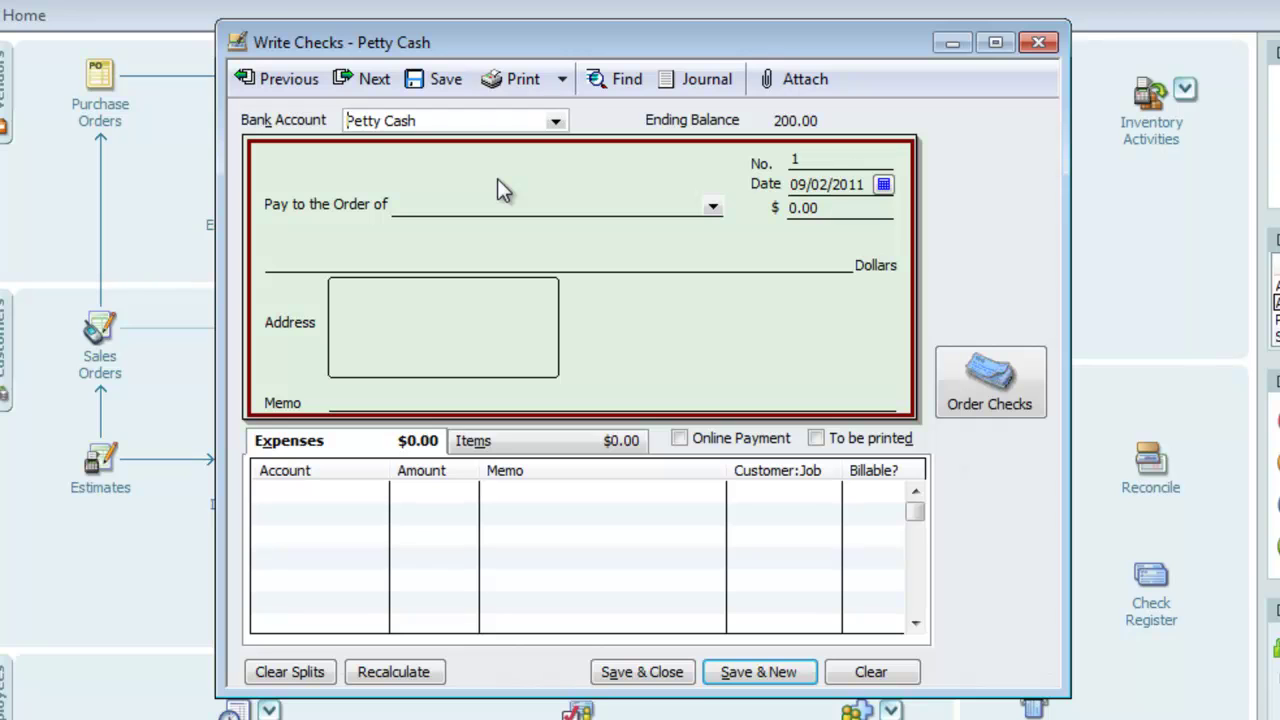
{"action": "key", "text": "Tab"}
{"action": "type", "text": "PC"}
{"action": "key", "text": "Tab"}
{"action": "key", "text": "Tab"}
Step: Make the check payable to Cash and quick-add that payee as an Other name
{"action": "type", "text": "Cash"}
{"action": "key", "text": "Tab"}
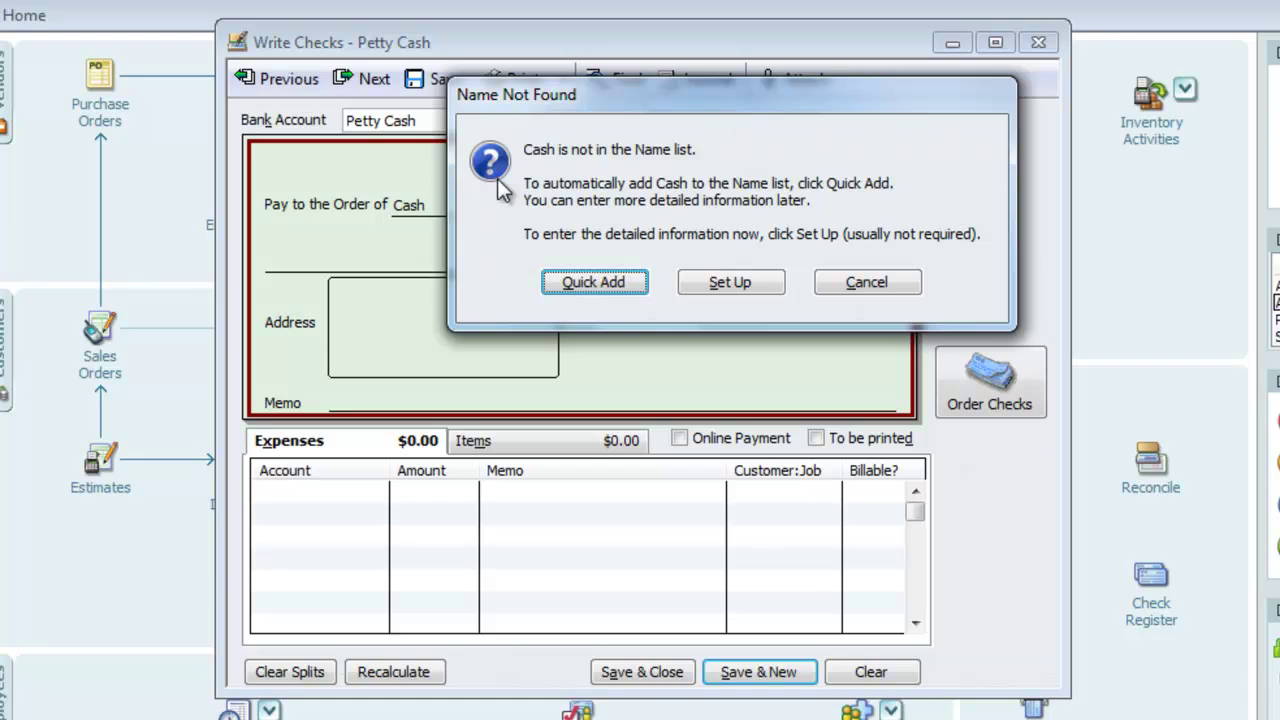
{"action": "left_click", "coordinate": [610, 288]}
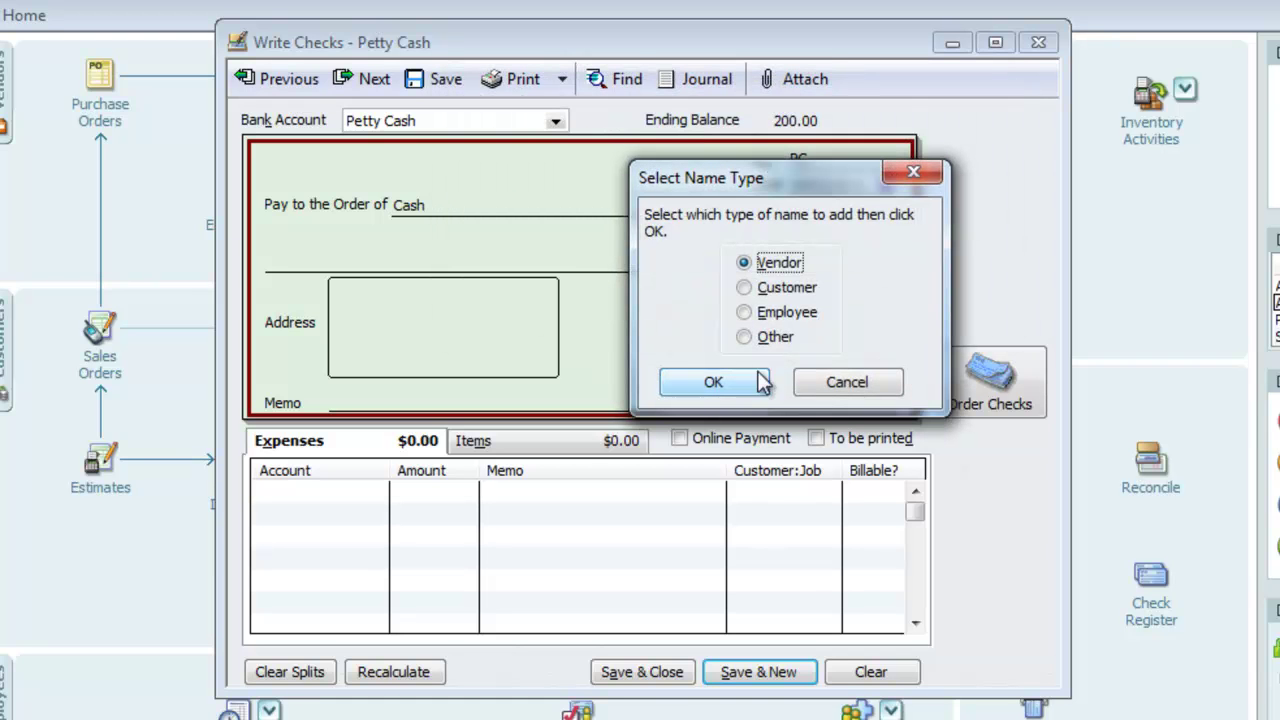
{"action": "left_click", "coordinate": [745, 340]}
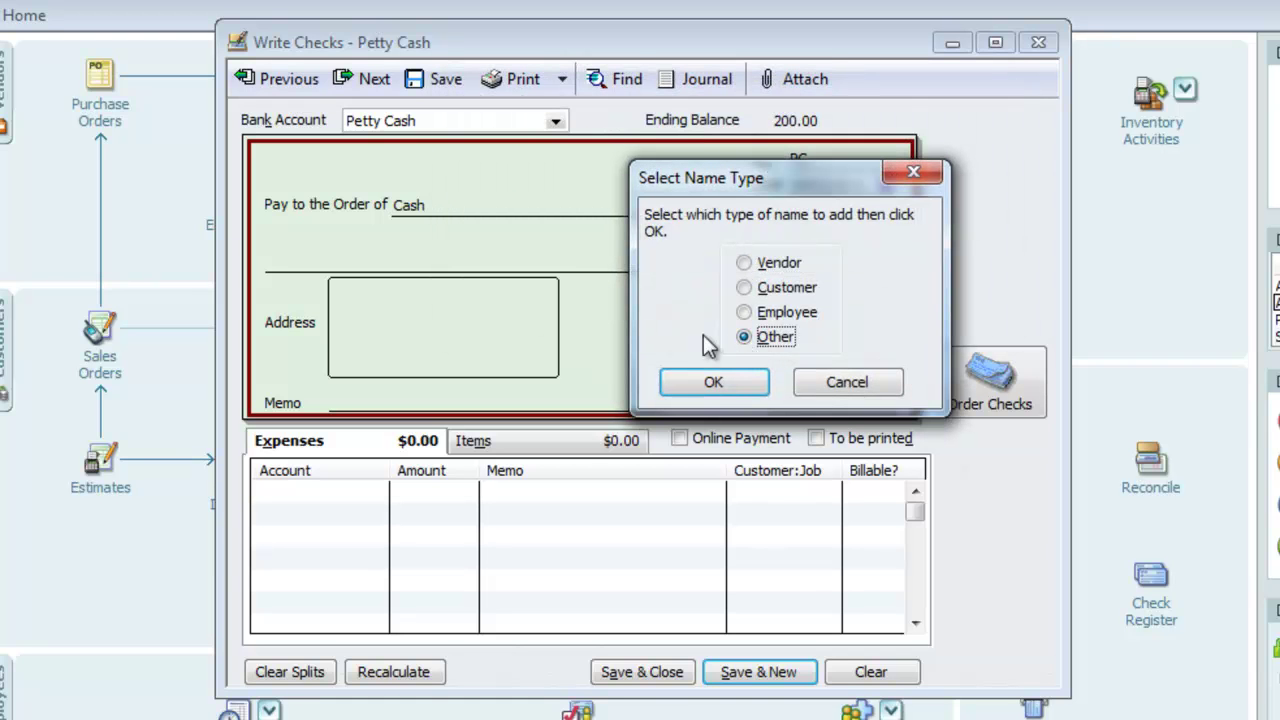
{"action": "left_click", "coordinate": [712, 390]}
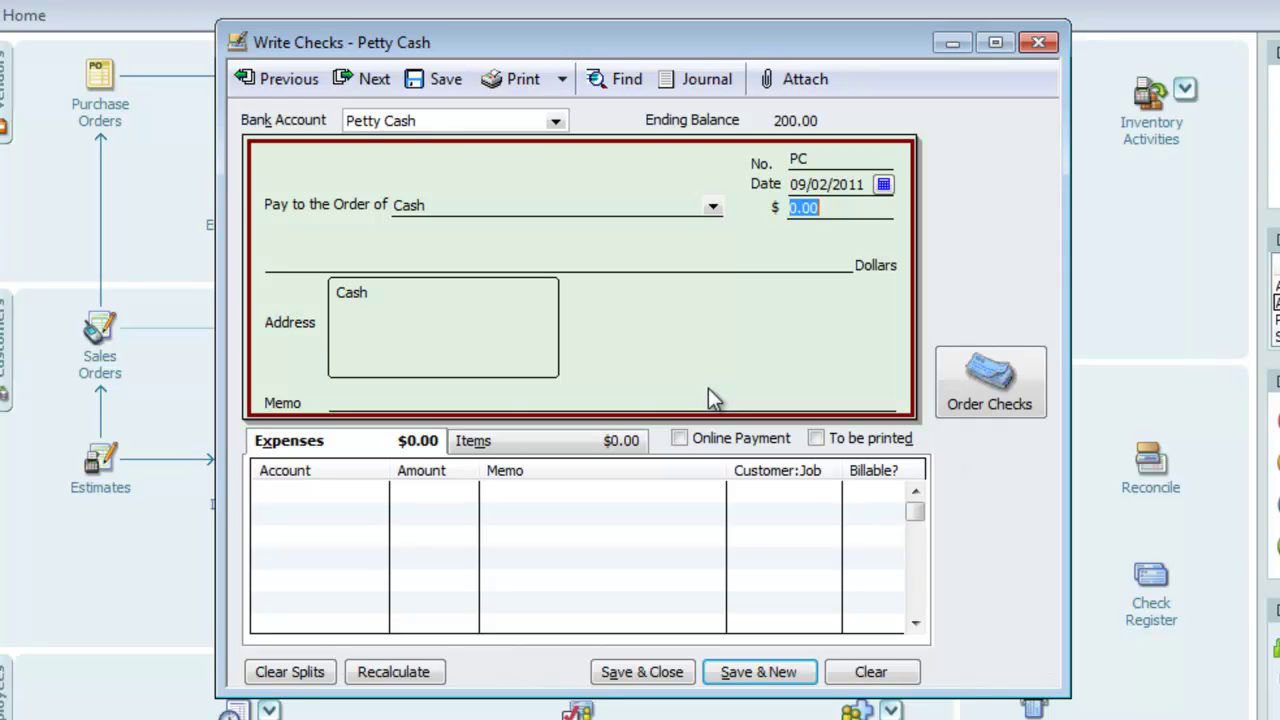
Step: Enter "Petty Cash Expenses" as the check's memo
{"action": "left_click", "coordinate": [489, 401]}
{"action": "type", "text": "Petty "}
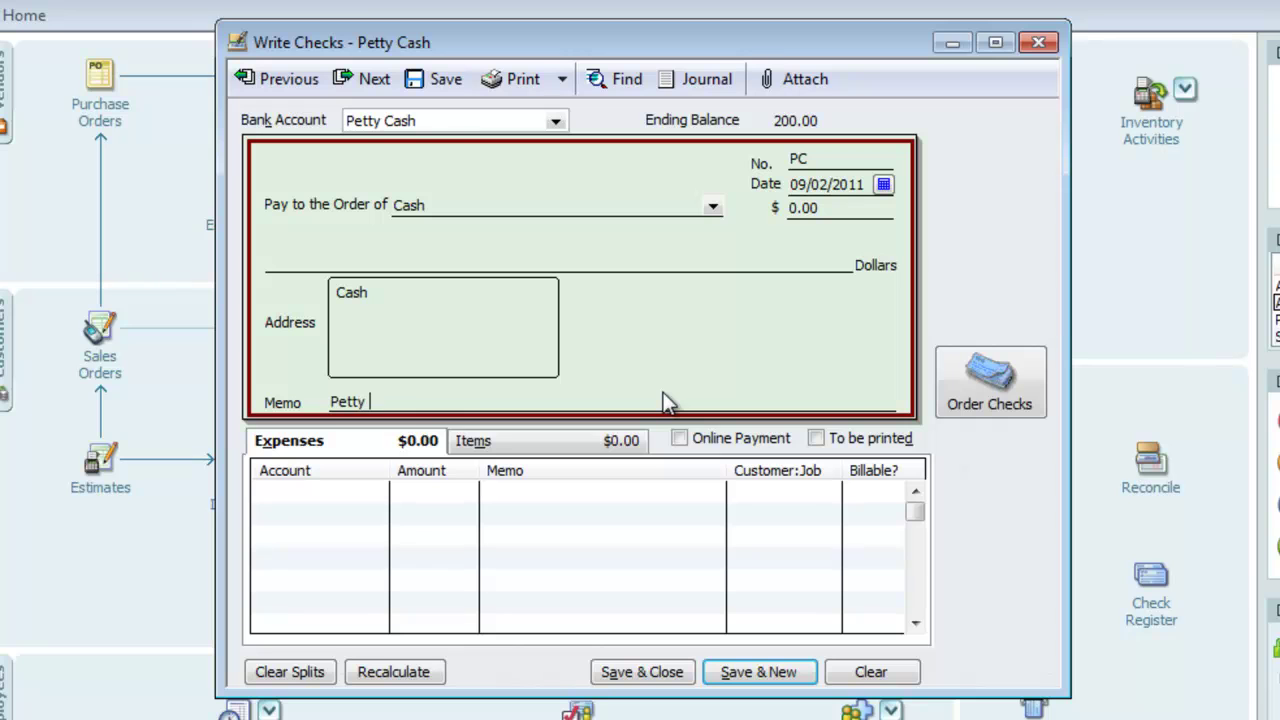
{"action": "type", "text": "Cash Expenses"}
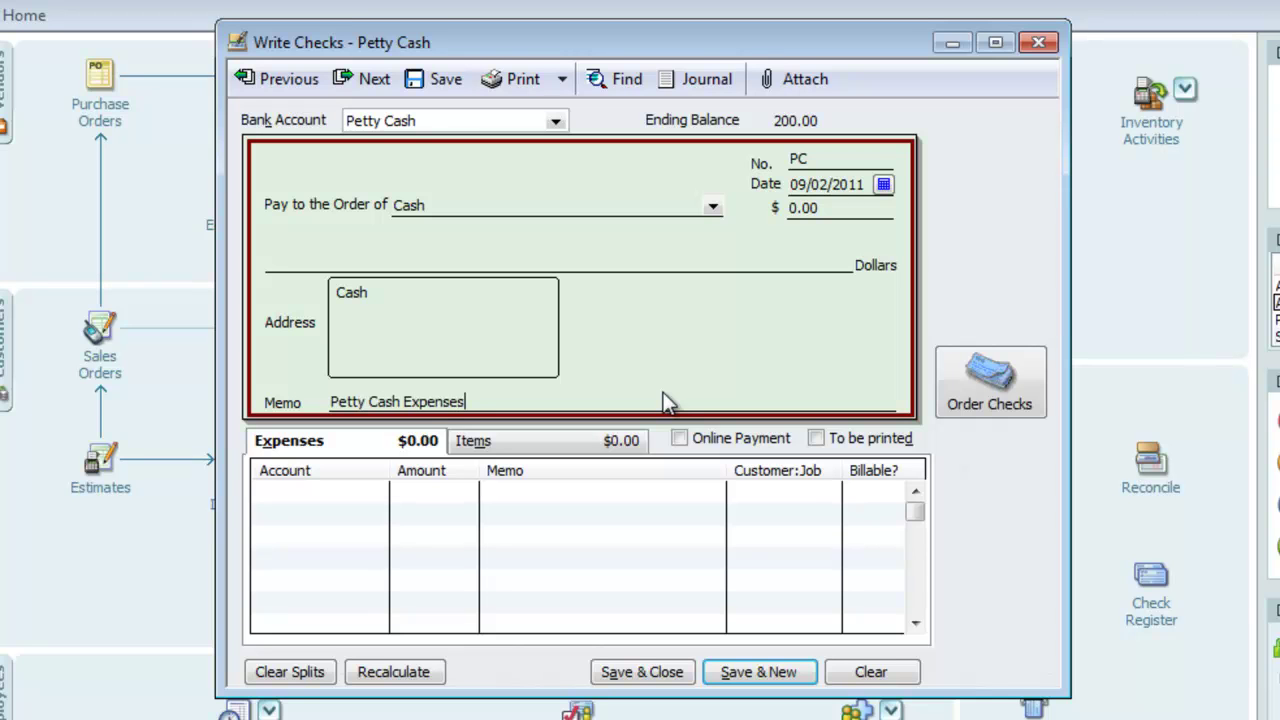
Step: Fill the first expense line with the Postage account, amount 9 and memo "USPS"
{"action": "key", "text": "Tab"}
{"action": "key", "text": "Tab"}
{"action": "key", "text": "Tab"}
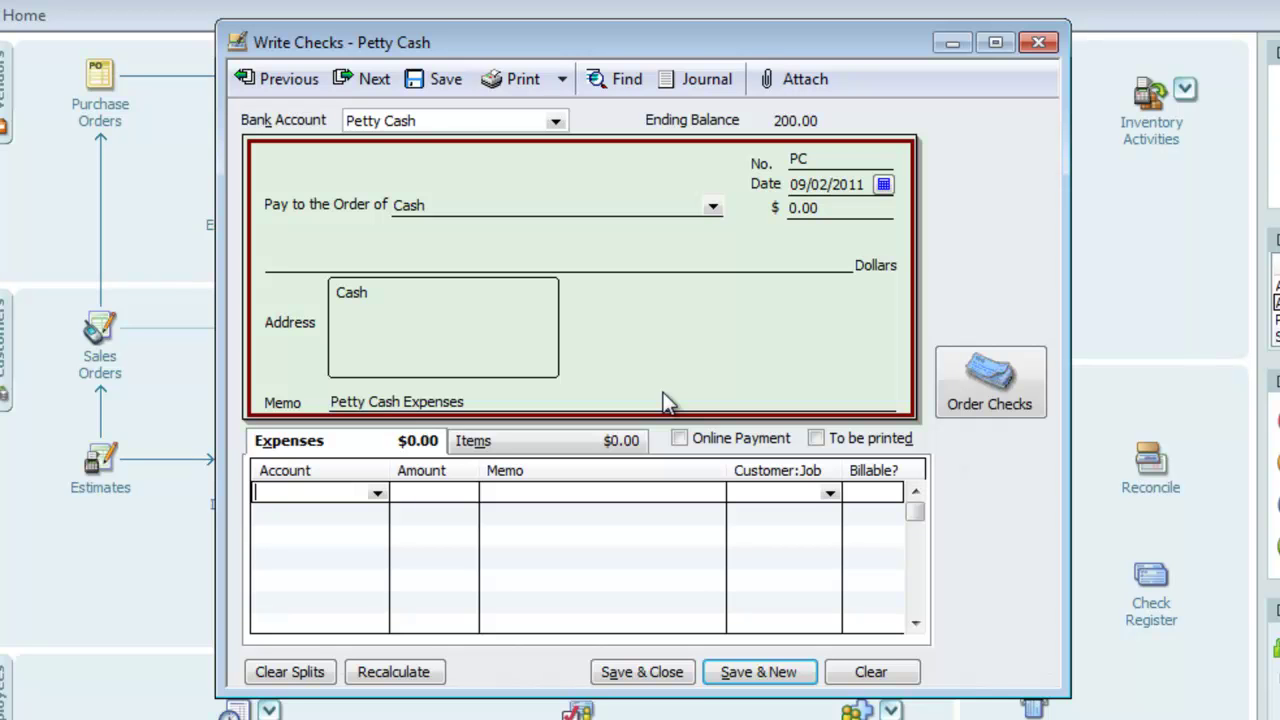
{"action": "type", "text": "Postage"}
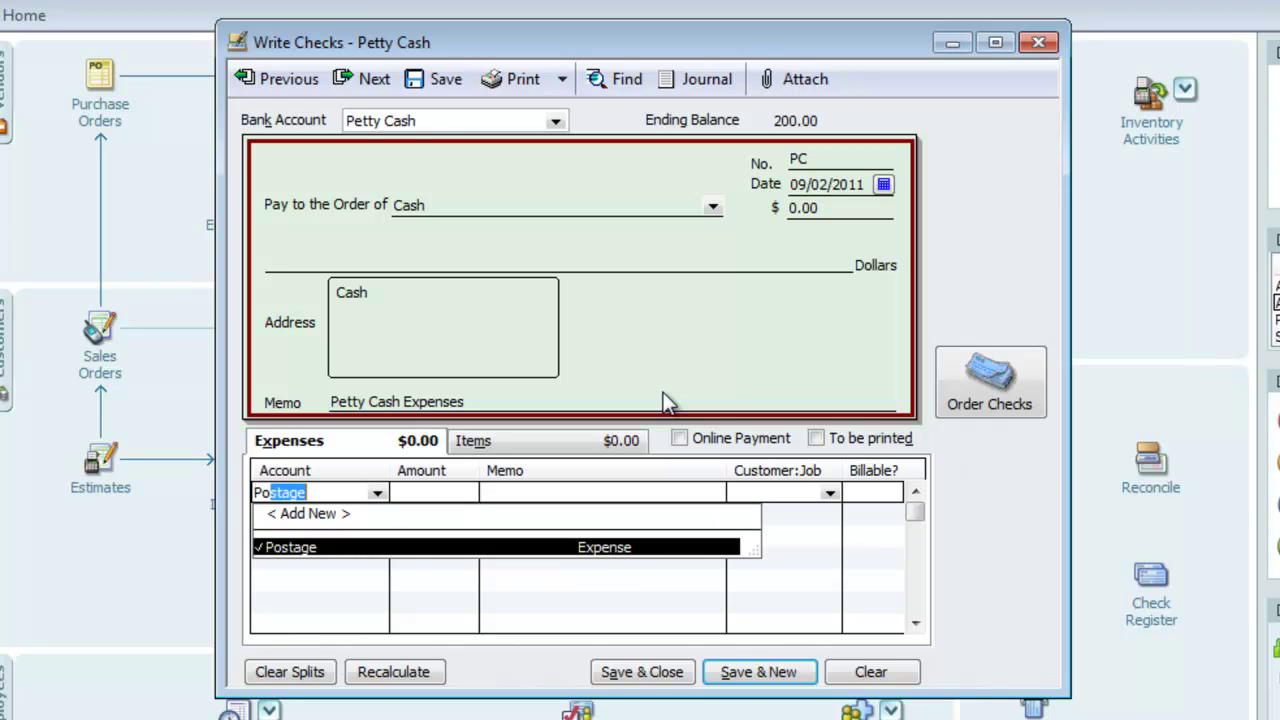
{"action": "key", "text": "Tab"}
{"action": "type", "text": "9"}
{"action": "key", "text": "Tab"}
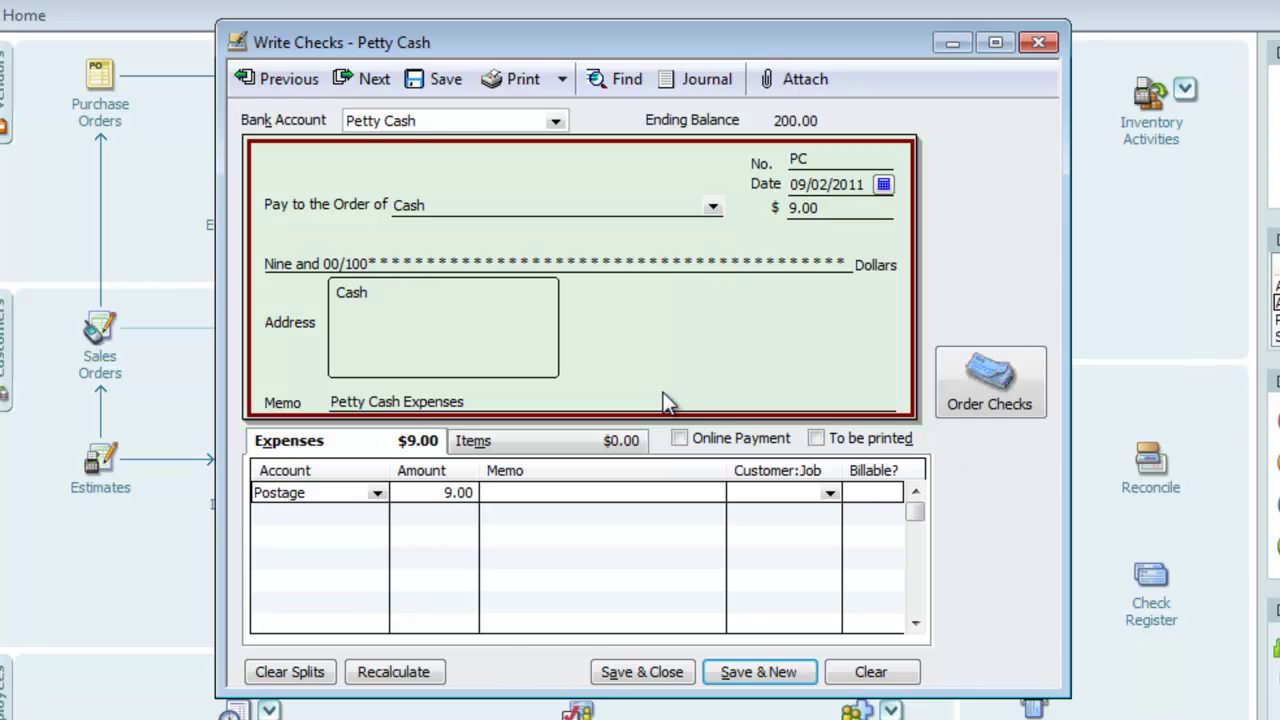
{"action": "type", "text": "USPS"}
{"action": "key", "text": "Tab"}
{"action": "key", "text": "Tab"}
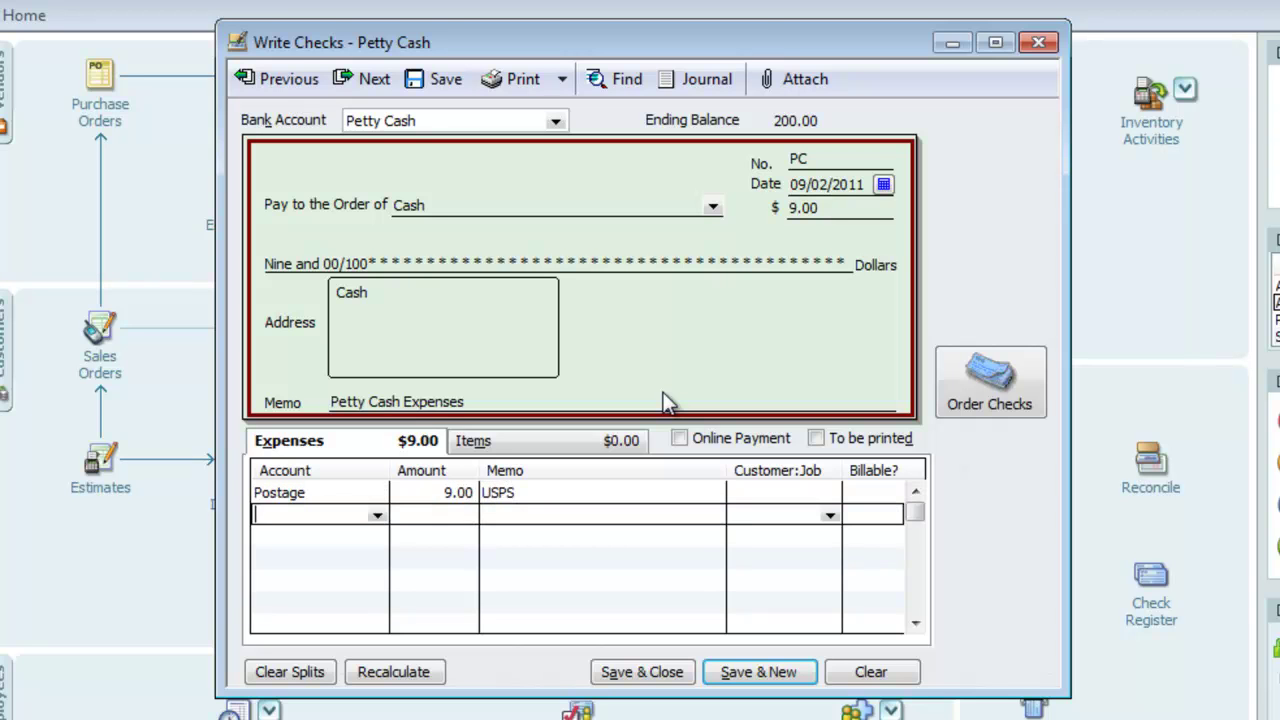
Step: Fill the check's second expense line with the Office Supplies account, amount 25.45 and memo "Office Store"
{"action": "type", "text": "Office Supplies"}
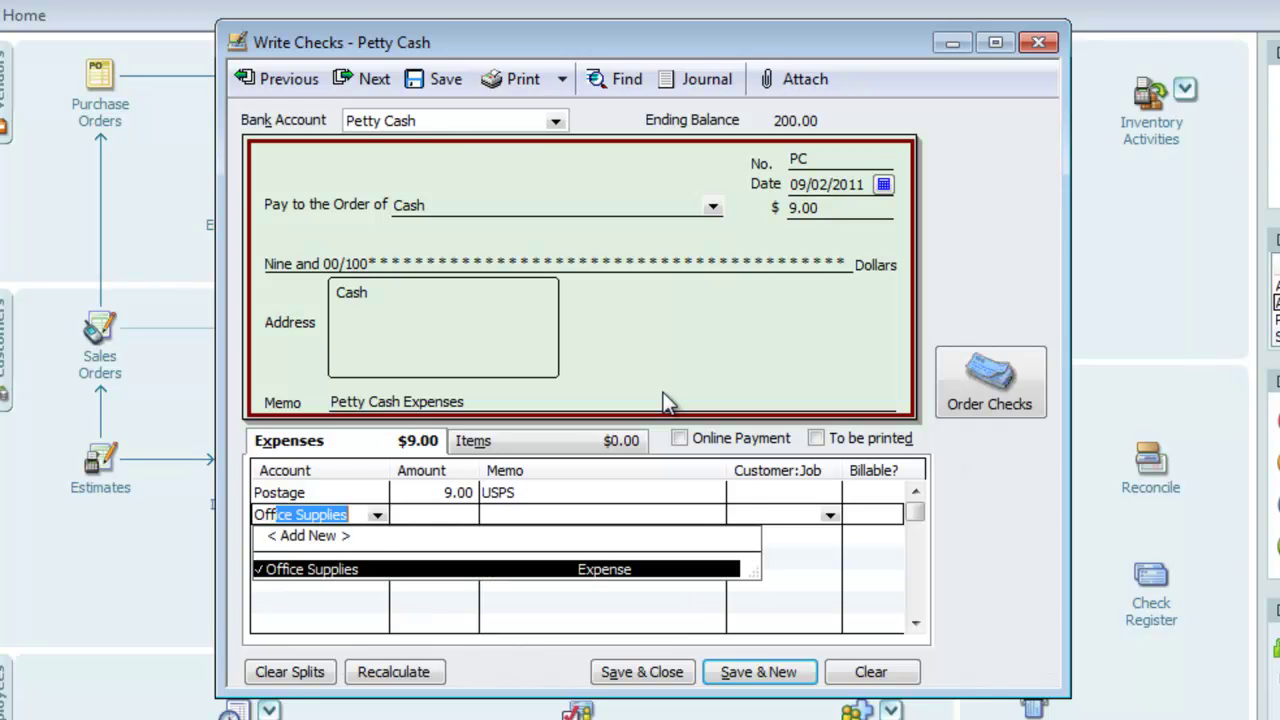
{"action": "key", "text": "Tab"}
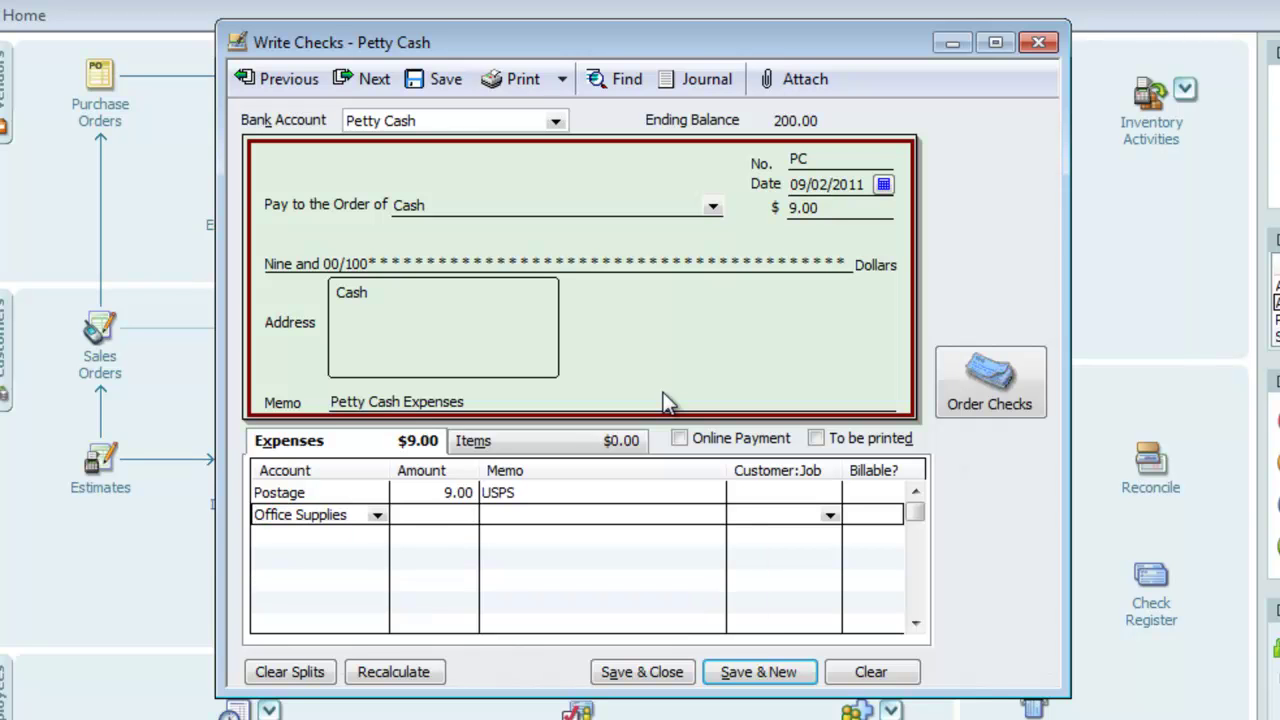
{"action": "type", "text": "25.45"}
{"action": "key", "text": "Tab"}
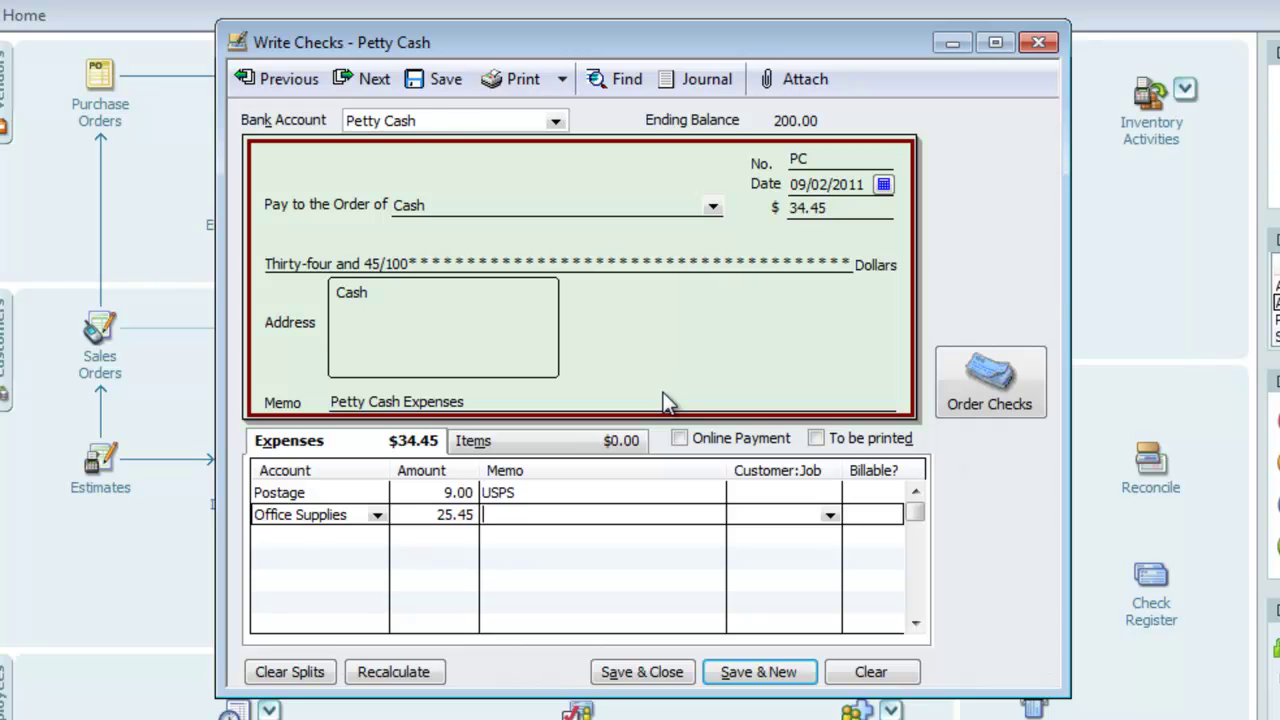
{"action": "type", "text": "Office Store"}
{"action": "key", "text": "Tab"}
{"action": "key", "text": "Tab"}
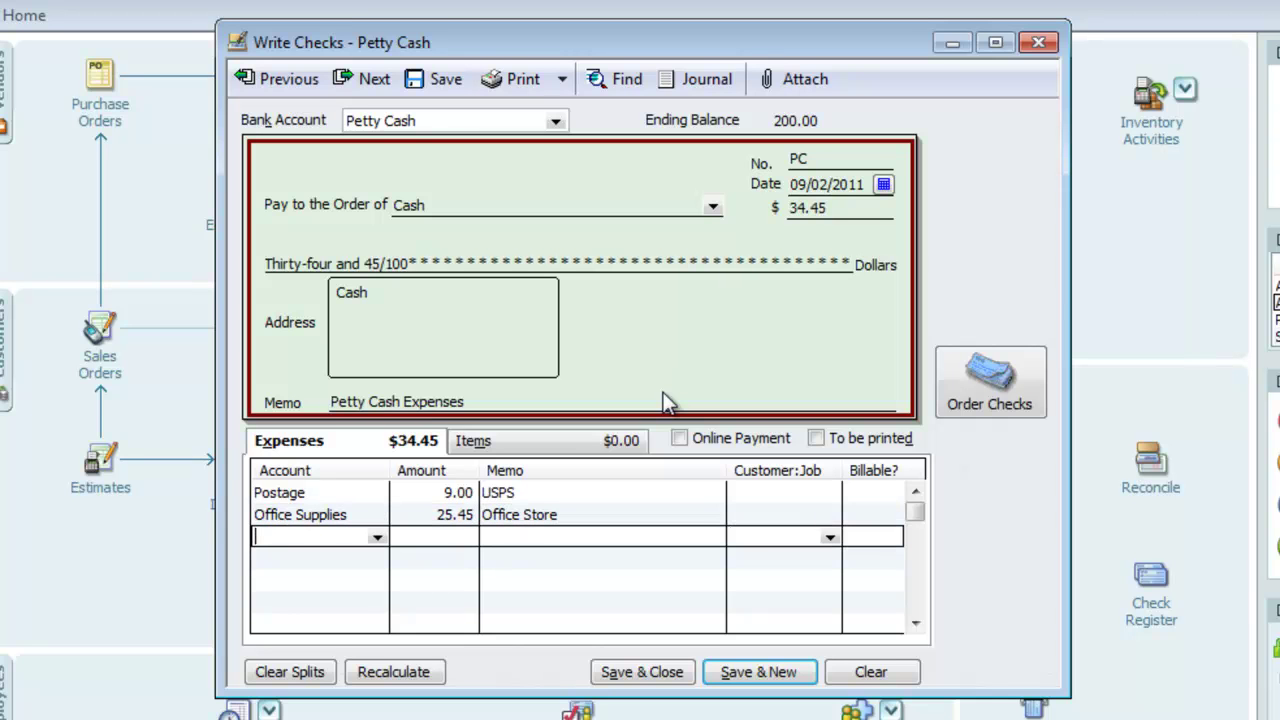
Step: Add a third expense line for Meals and Entertainment, amount 15.75 and memo "Lunch", and save and close the check
{"action": "type", "text": "Mea"}
{"action": "key", "text": "Tab"}
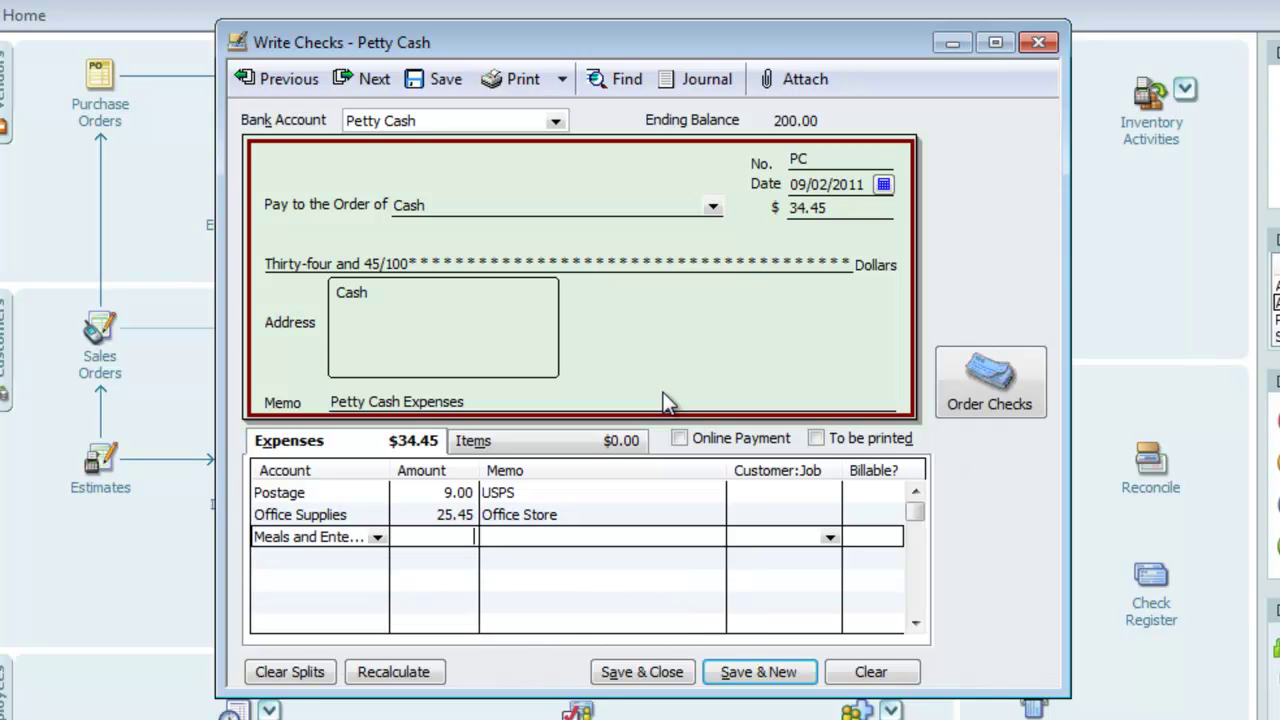
{"action": "type", "text": "15.75"}
{"action": "key", "text": "Tab"}
{"action": "type", "text": "Lunch"}
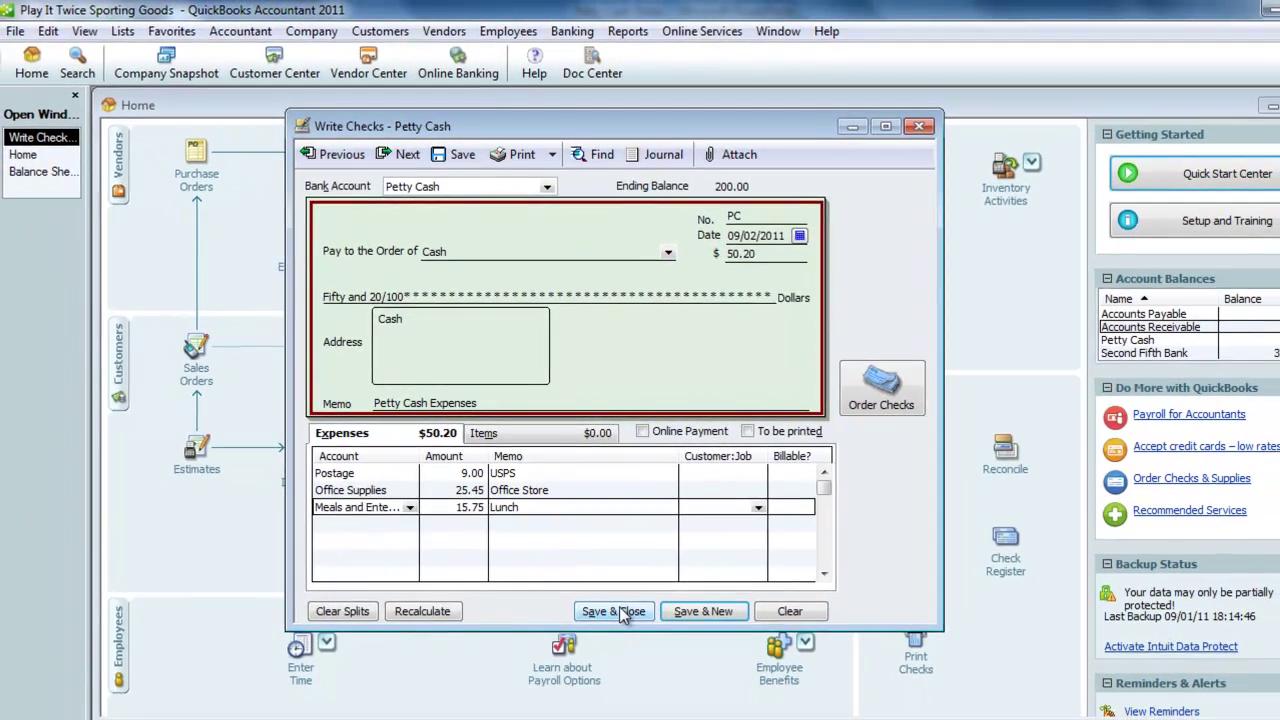
{"action": "left_click", "coordinate": [622, 623]}
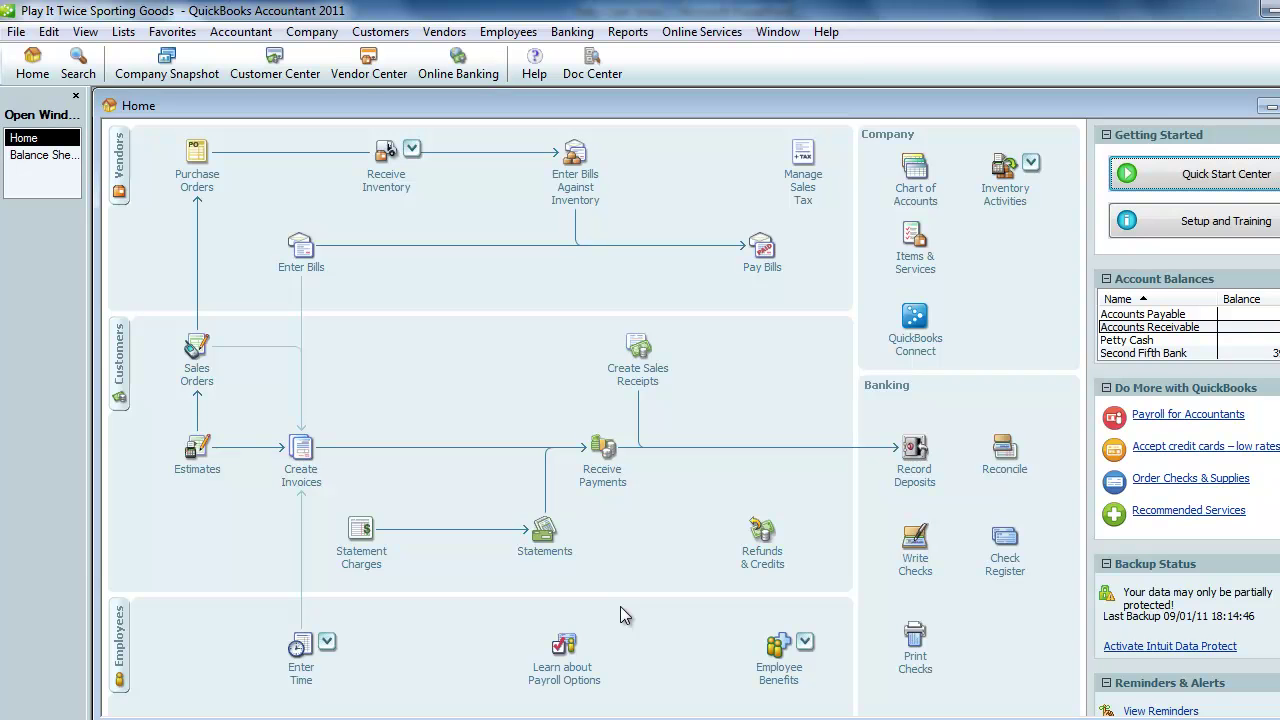
Step: Open the bank register of the Petty Cash account
{"action": "left_click", "coordinate": [572, 31]}
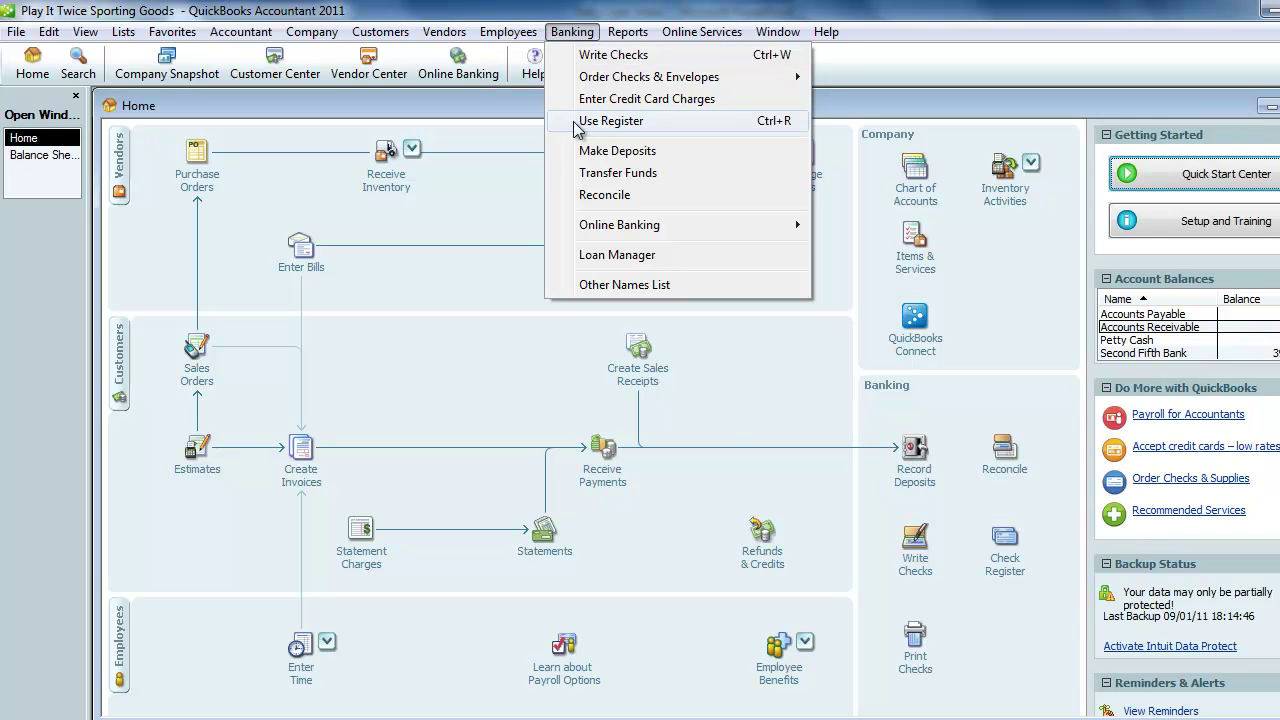
{"action": "left_click", "coordinate": [388, 148]}
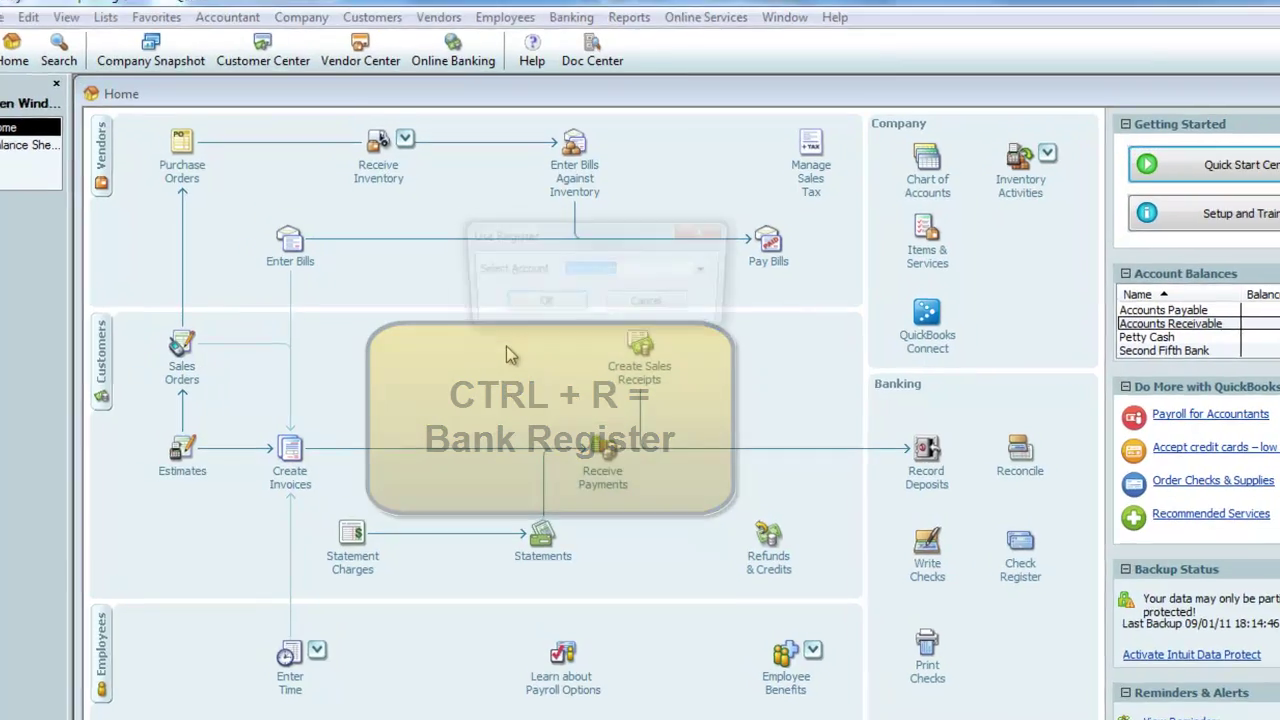
{"action": "key", "text": "ctrl+r"}
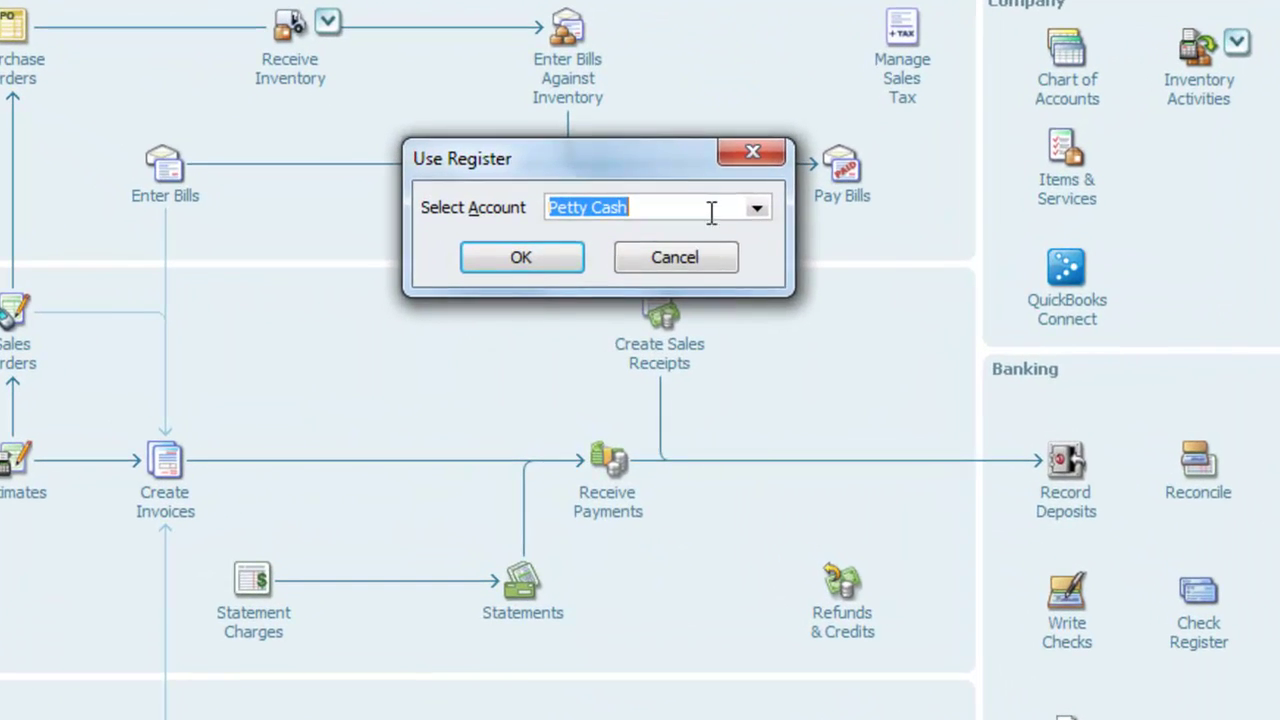
{"action": "left_click", "coordinate": [751, 220]}
{"action": "left_click", "coordinate": [751, 220]}
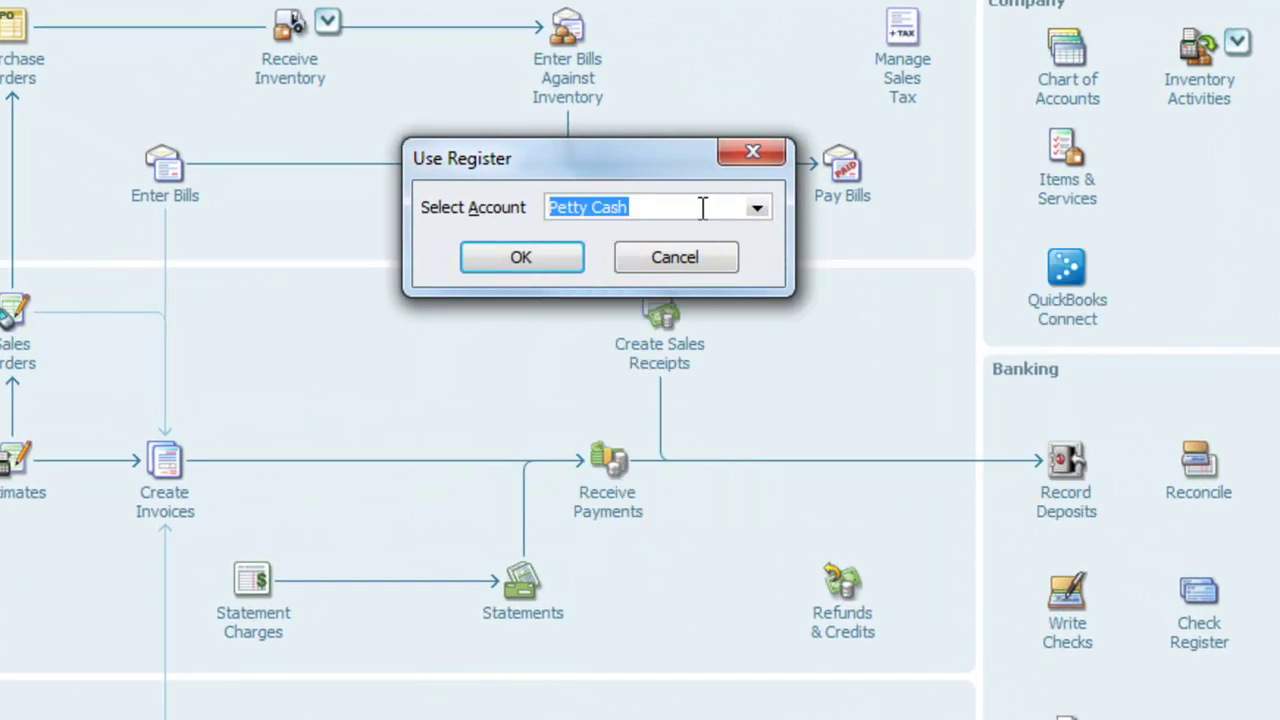
{"action": "left_click", "coordinate": [520, 259]}
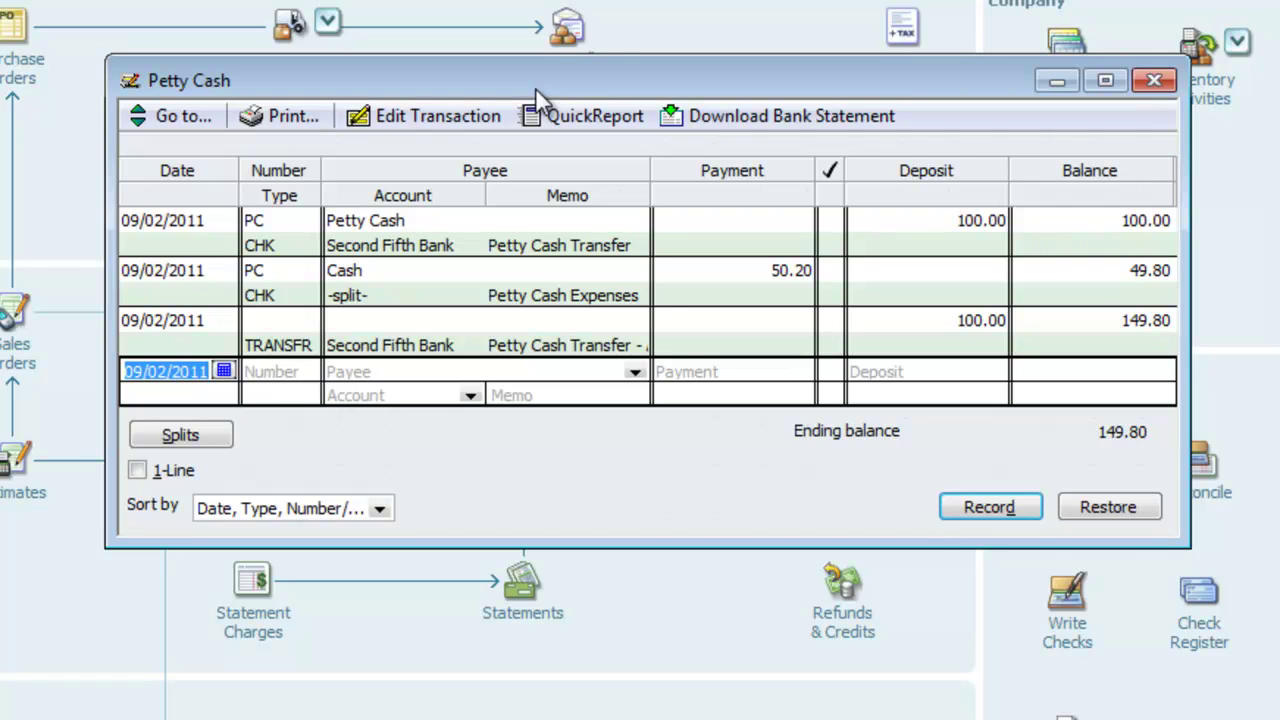
Step: Start a new register entry with number PC and payee Cash
{"action": "key", "text": "Tab"}
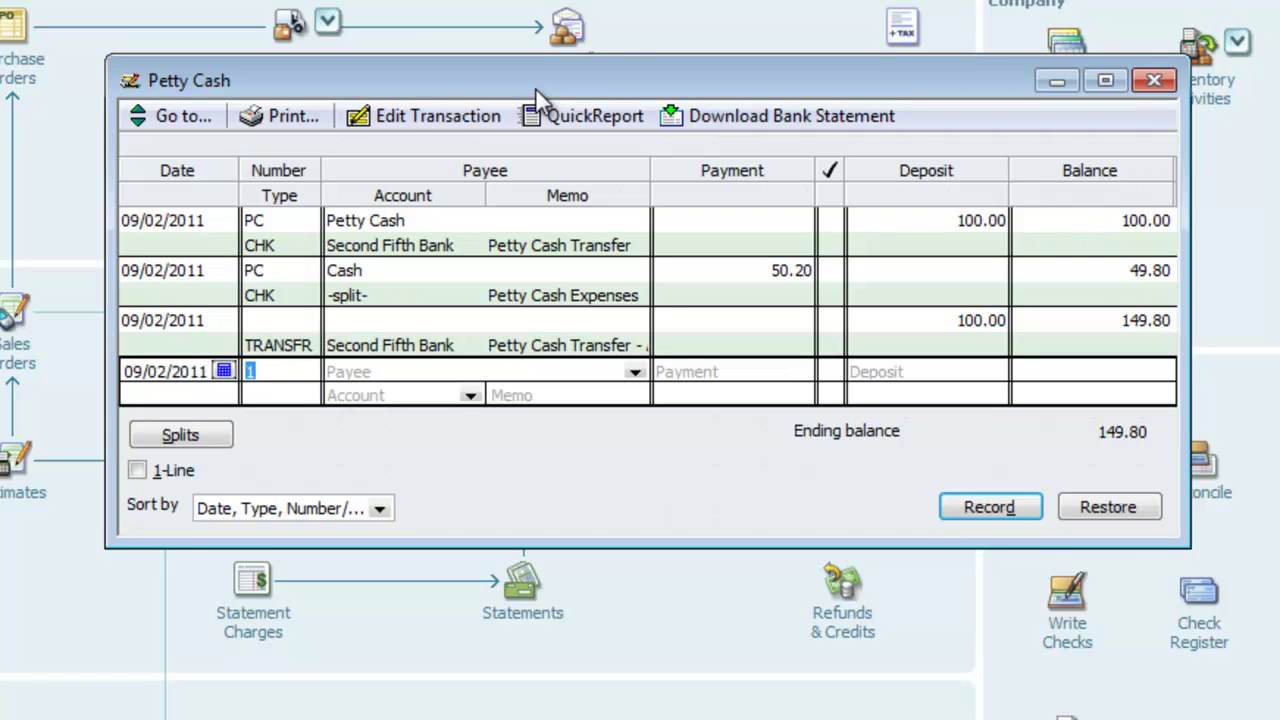
{"action": "type", "text": "PC"}
{"action": "key", "text": "Tab"}
{"action": "type", "text": "Ca"}
{"action": "key", "text": "Tab"}
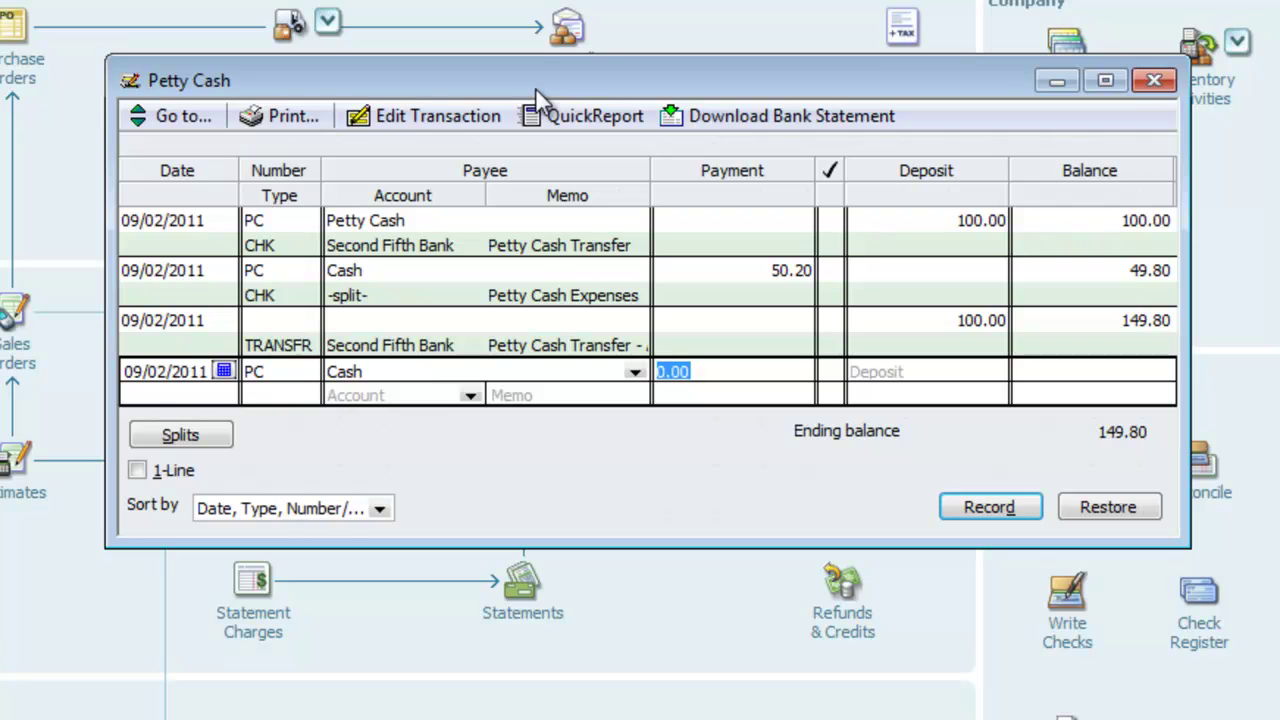
Step: Split the register entry and fill its first split line with the Postage account and amount 9
{"action": "left_click", "coordinate": [207, 437]}
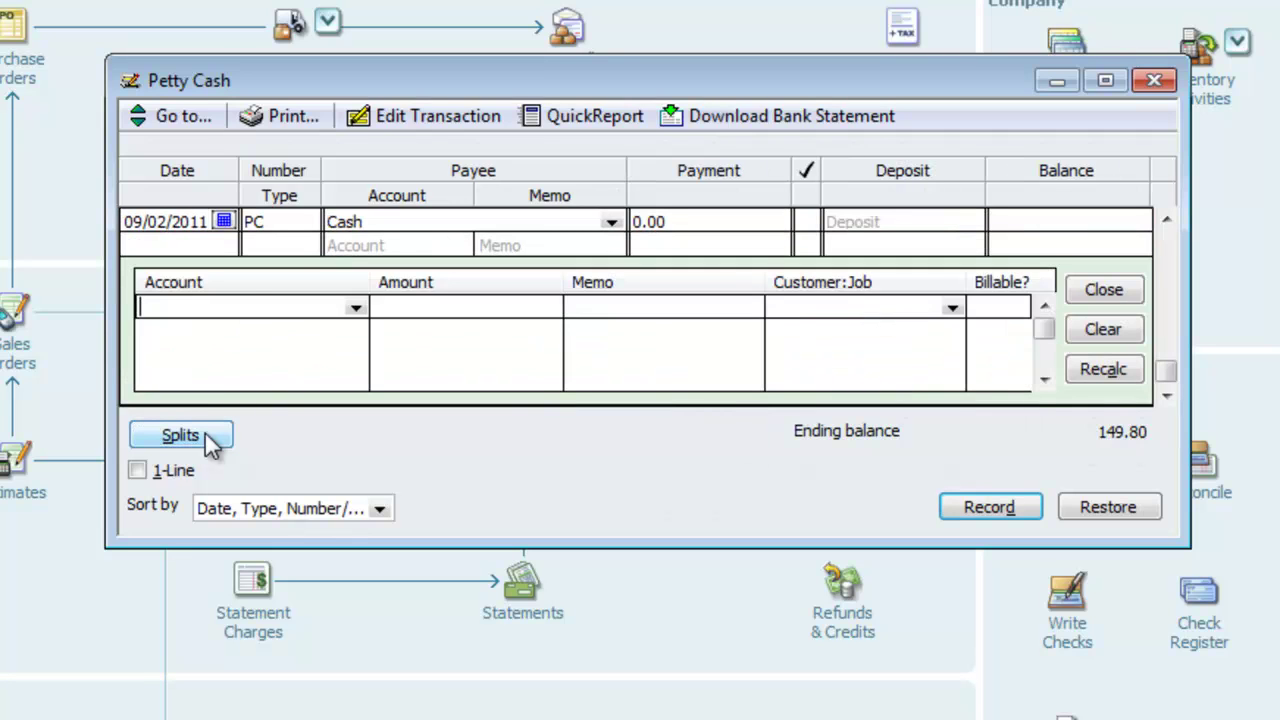
{"action": "type", "text": "Postage"}
{"action": "key", "text": "Tab"}
{"action": "type", "text": "9"}
{"action": "key", "text": "Tab"}
{"action": "key", "text": "Tab"}
{"action": "key", "text": "Tab"}
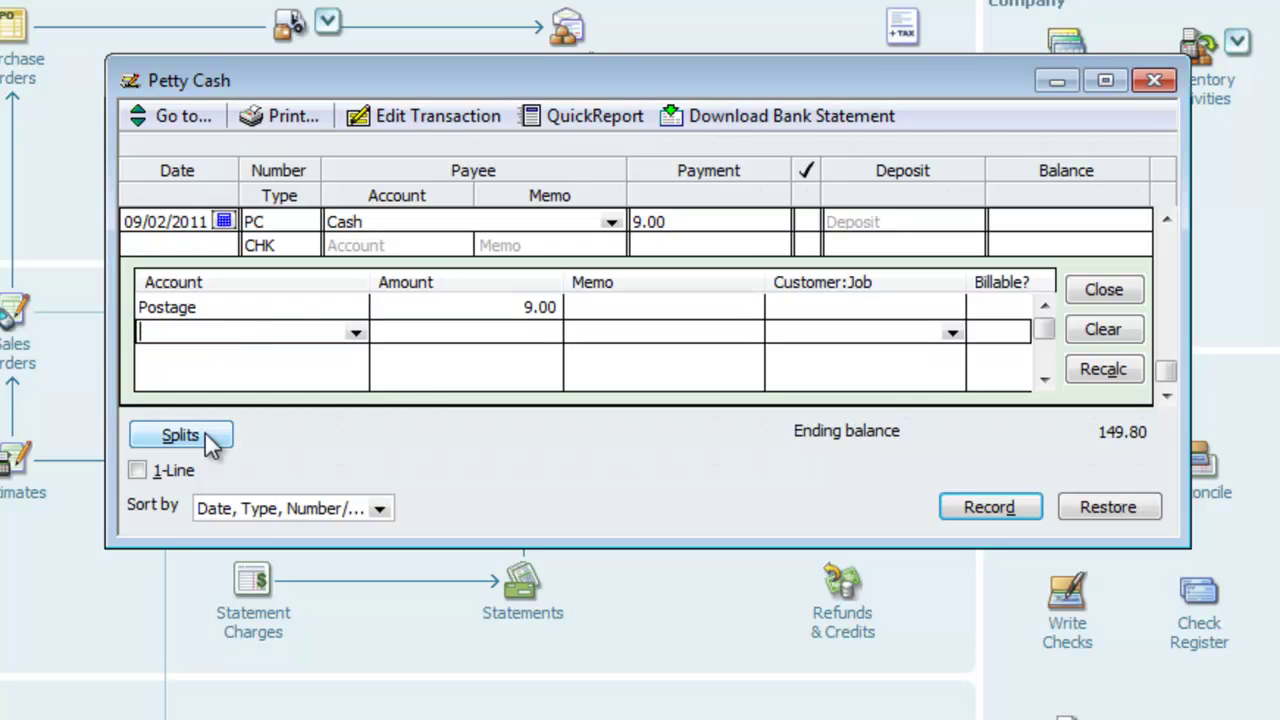
Step: Fill the second split line with the Office Supplies account and amount 25.45
{"action": "type", "text": "Office Supplies"}
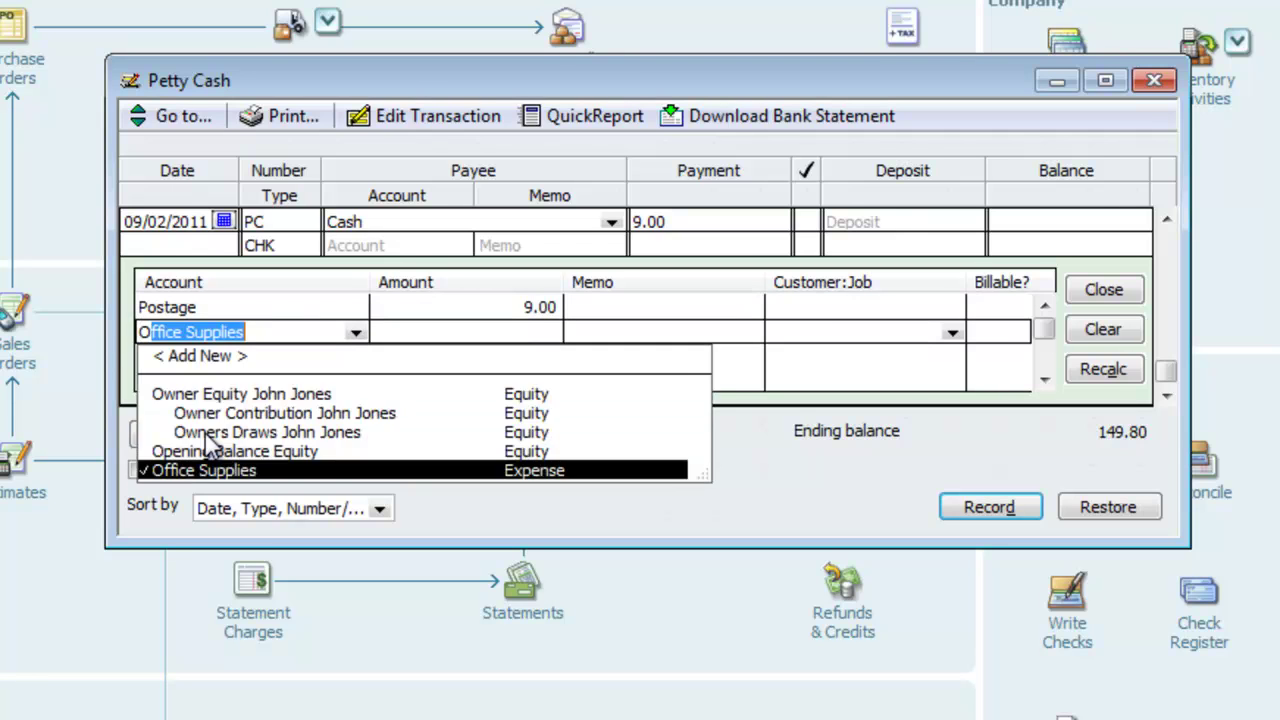
{"action": "key", "text": "Tab"}
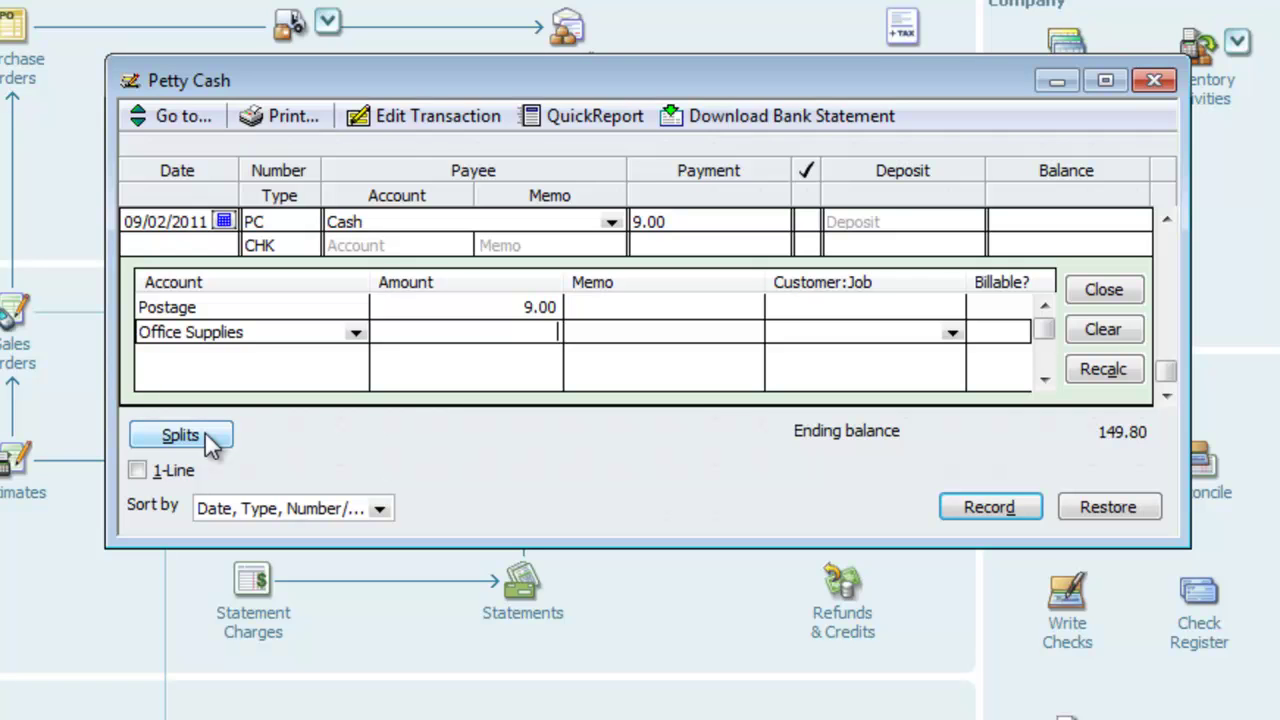
{"action": "type", "text": "25.45"}
{"action": "key", "text": "Tab"}
{"action": "key", "text": "Tab"}
{"action": "key", "text": "Tab"}
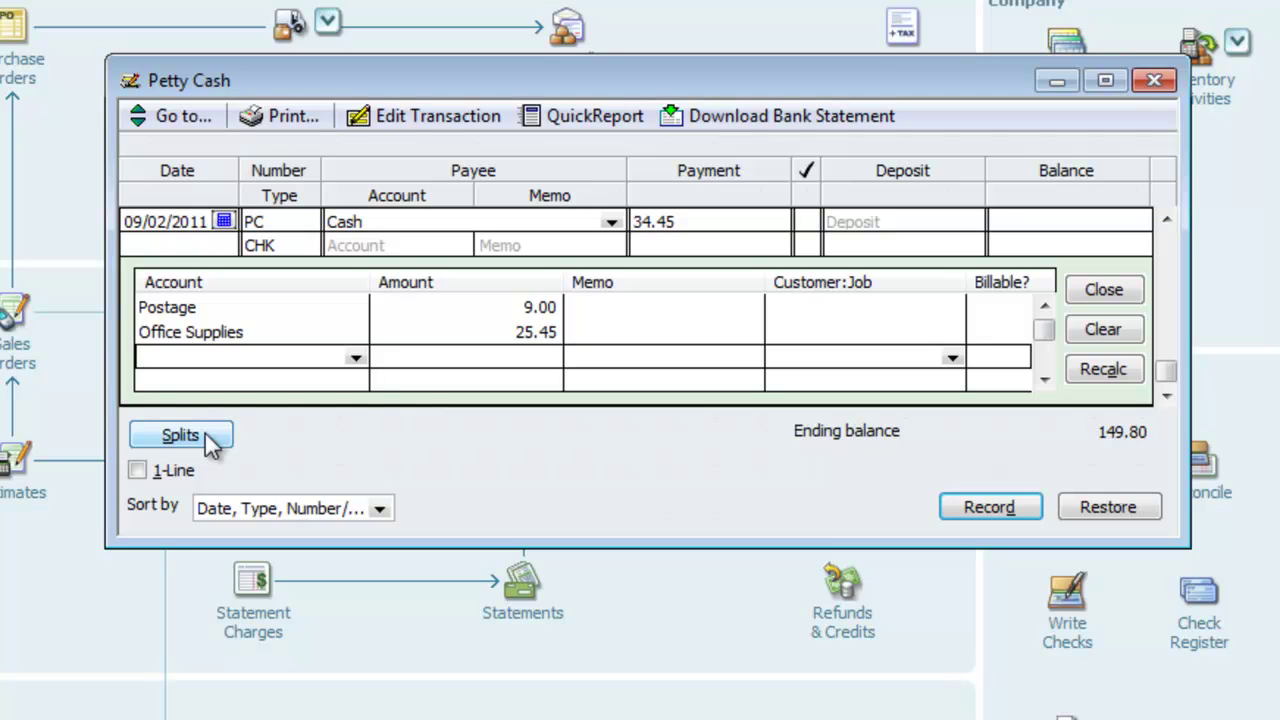
Step: Add a third split line for Meals and Entertainment with amount 15.75 and record the register entry
{"action": "type", "text": "Meals and Entertainment"}
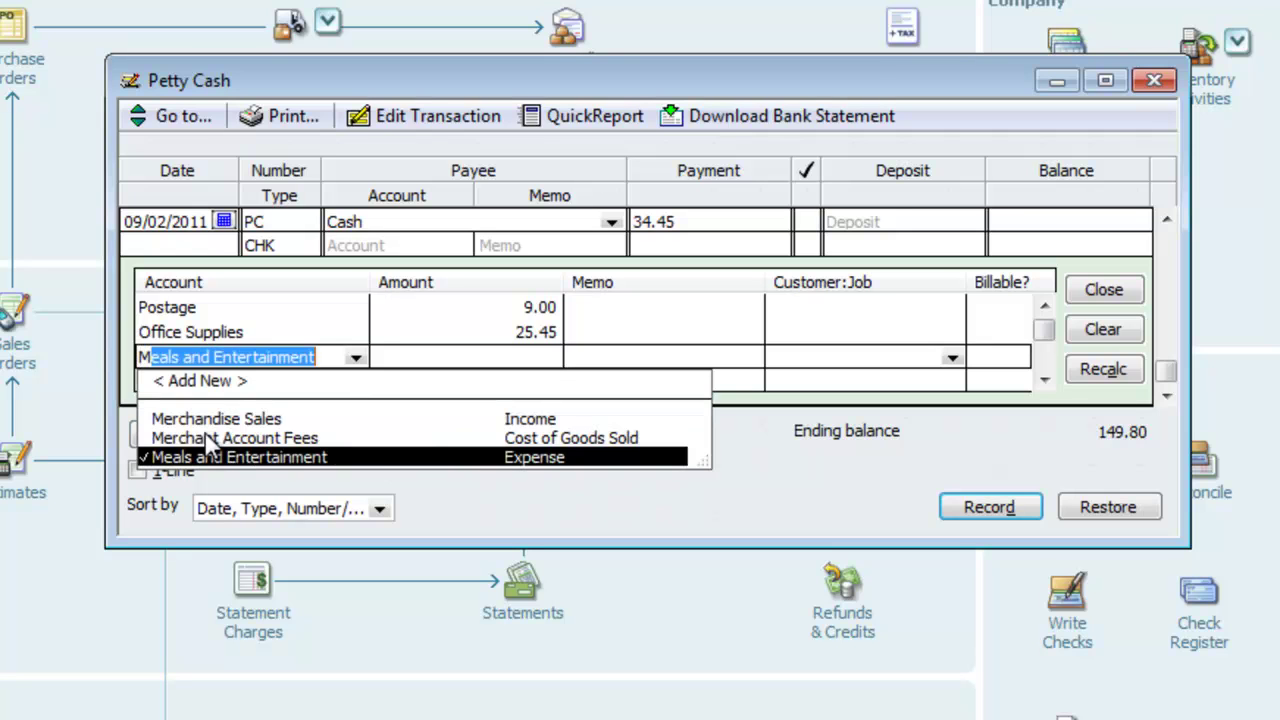
{"action": "key", "text": "Tab"}
{"action": "type", "text": "15"}
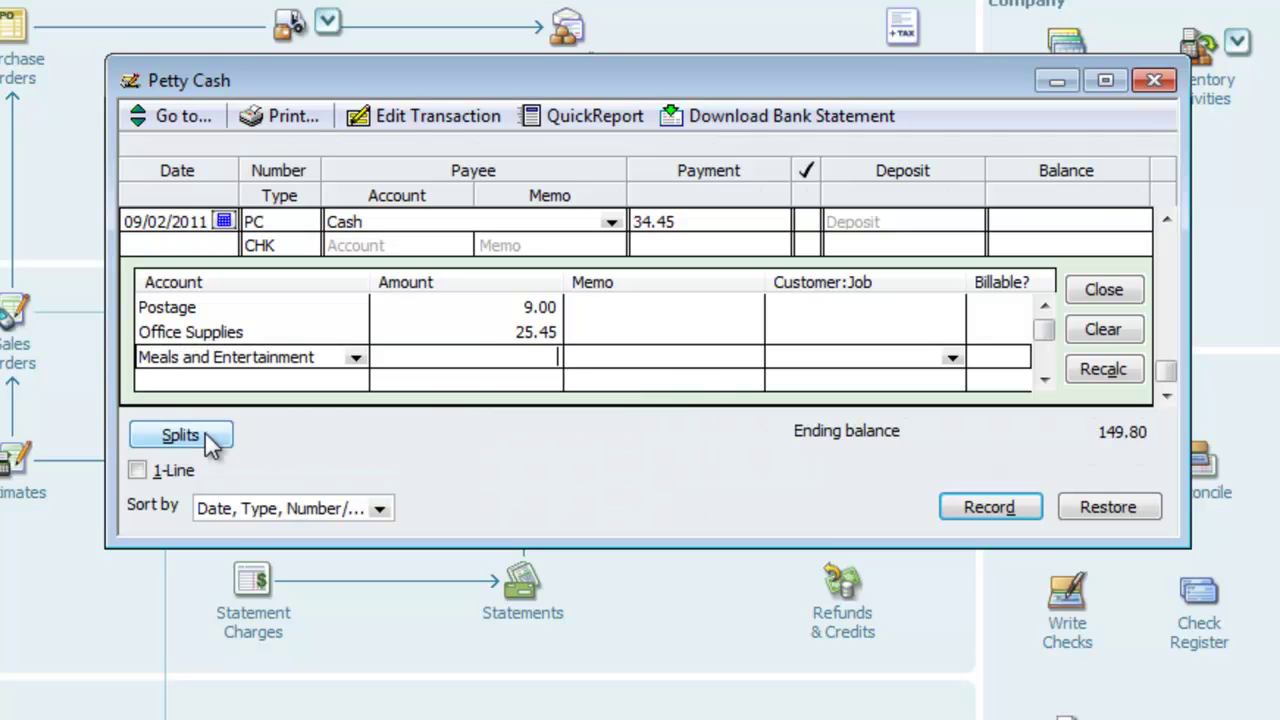
{"action": "type", "text": ".75"}
{"action": "key", "text": "Tab"}
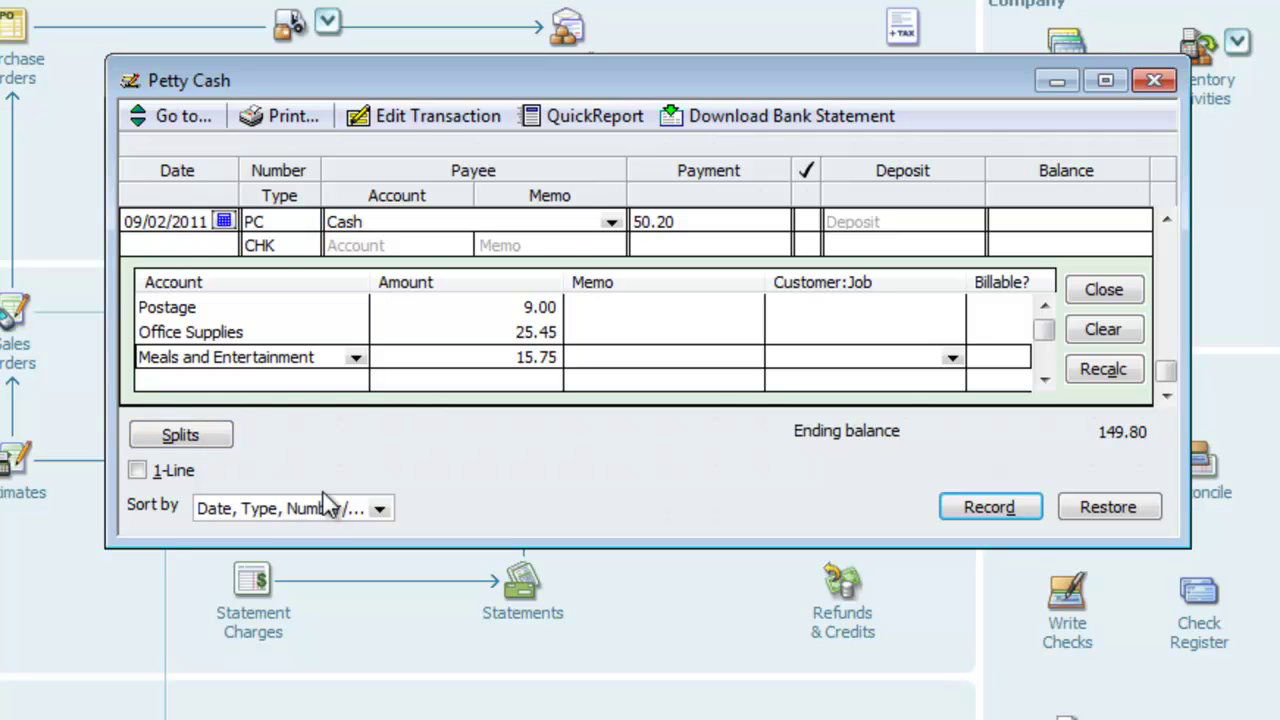
{"action": "left_click", "coordinate": [970, 510]}
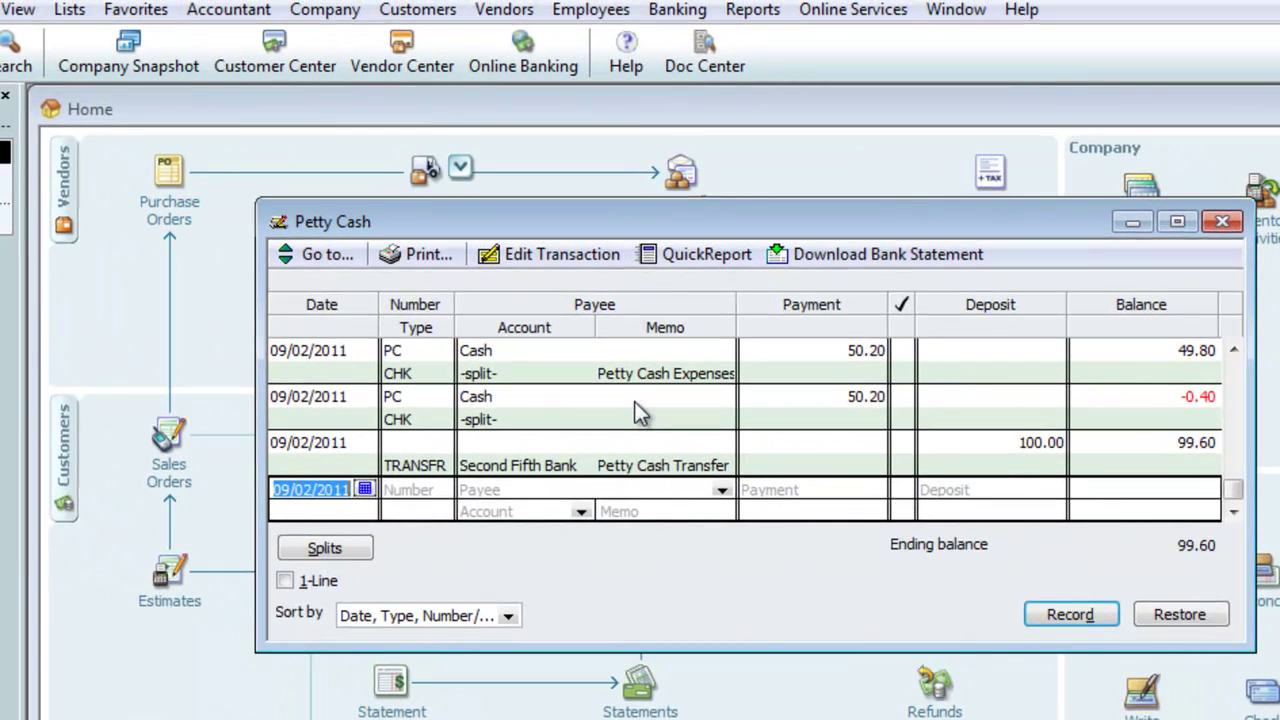
Step: Examine the transaction journal of each of the two 50.20 Cash checks in the Petty Cash register
{"action": "left_click", "coordinate": [643, 400]}
{"action": "key", "text": "ctrl+y"}
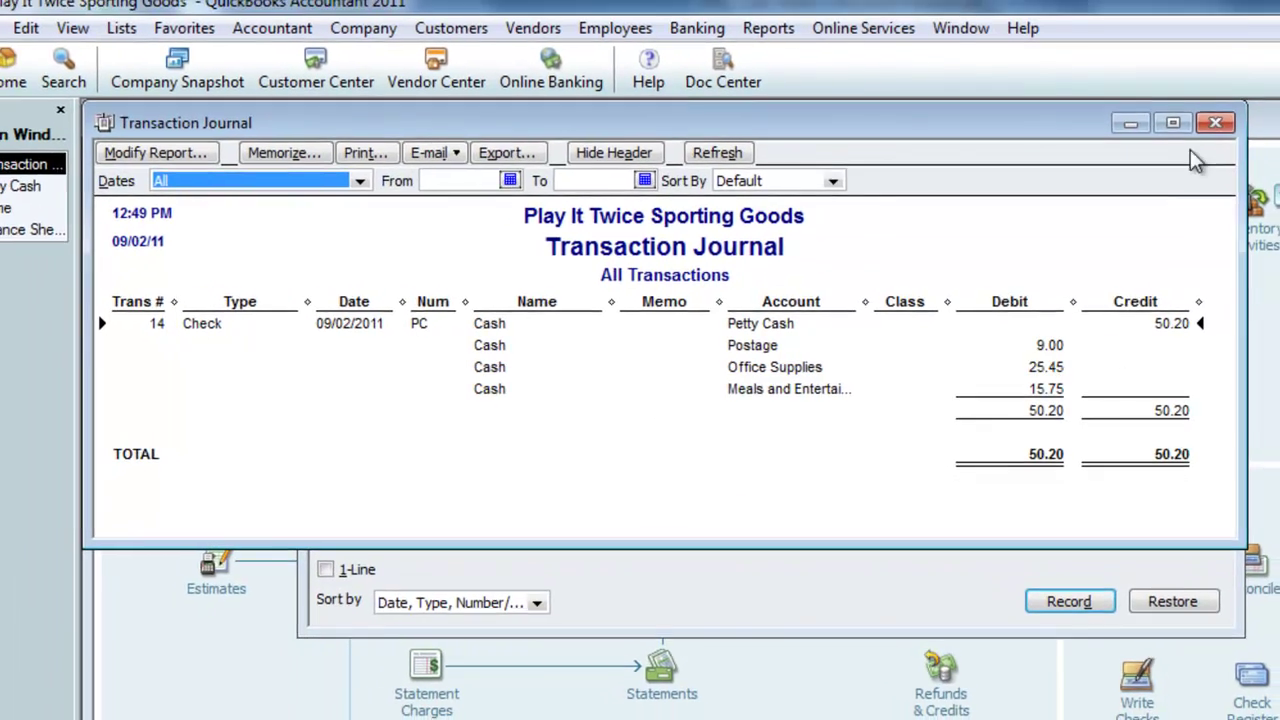
{"action": "left_click", "coordinate": [1224, 109]}
{"action": "left_click", "coordinate": [571, 366]}
{"action": "key", "text": "ctrl+y"}
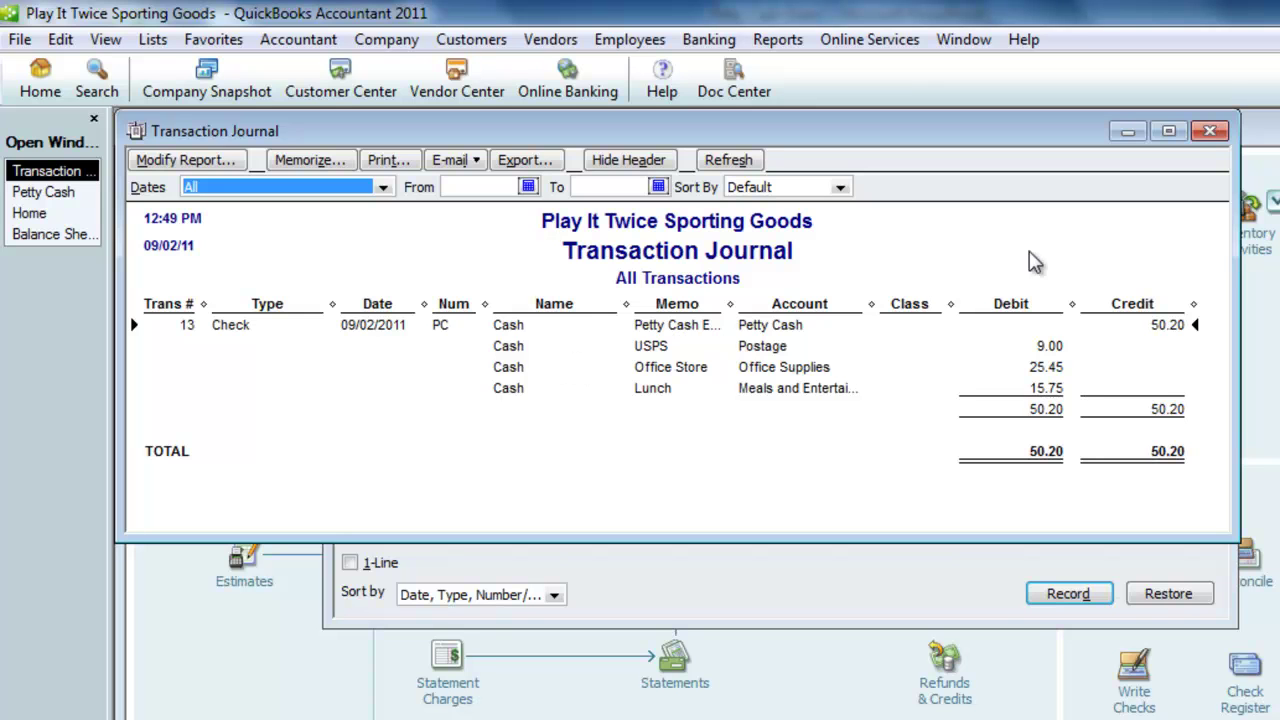
{"action": "left_click", "coordinate": [1209, 131]}
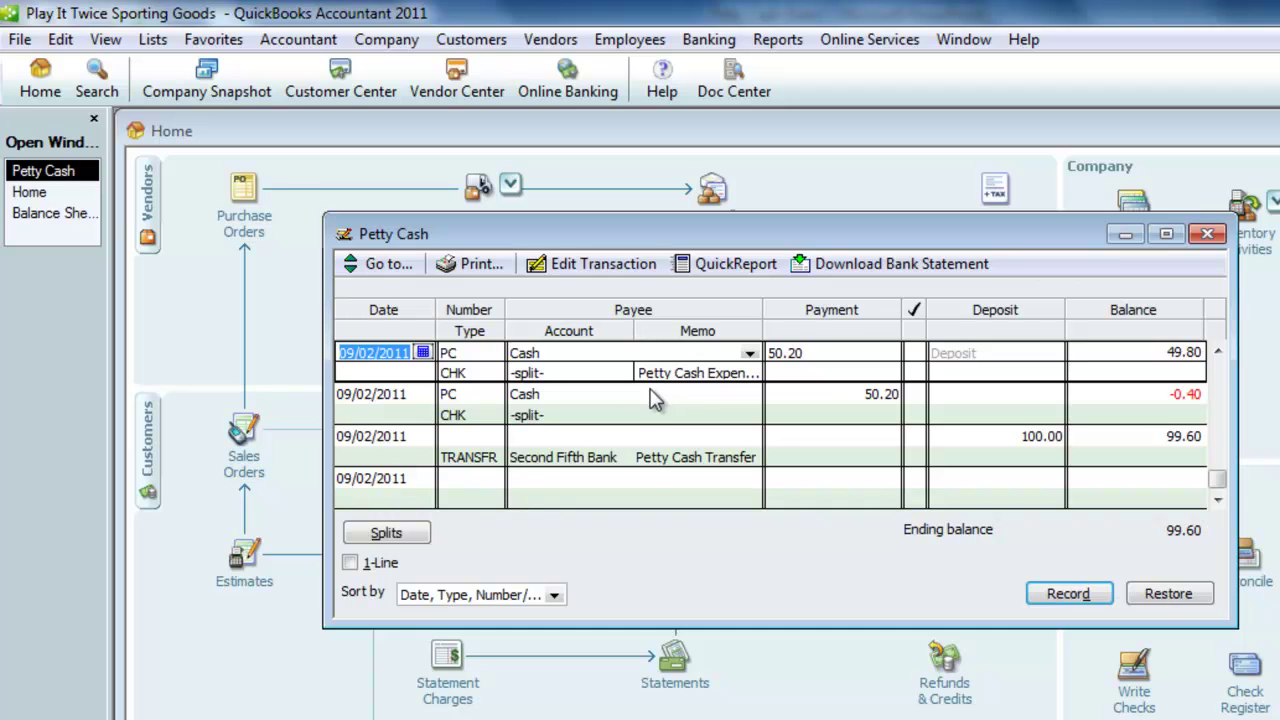
Step: Delete the selected duplicate 50.20 Cash check from the Petty Cash register
{"action": "left_click", "coordinate": [60, 42]}
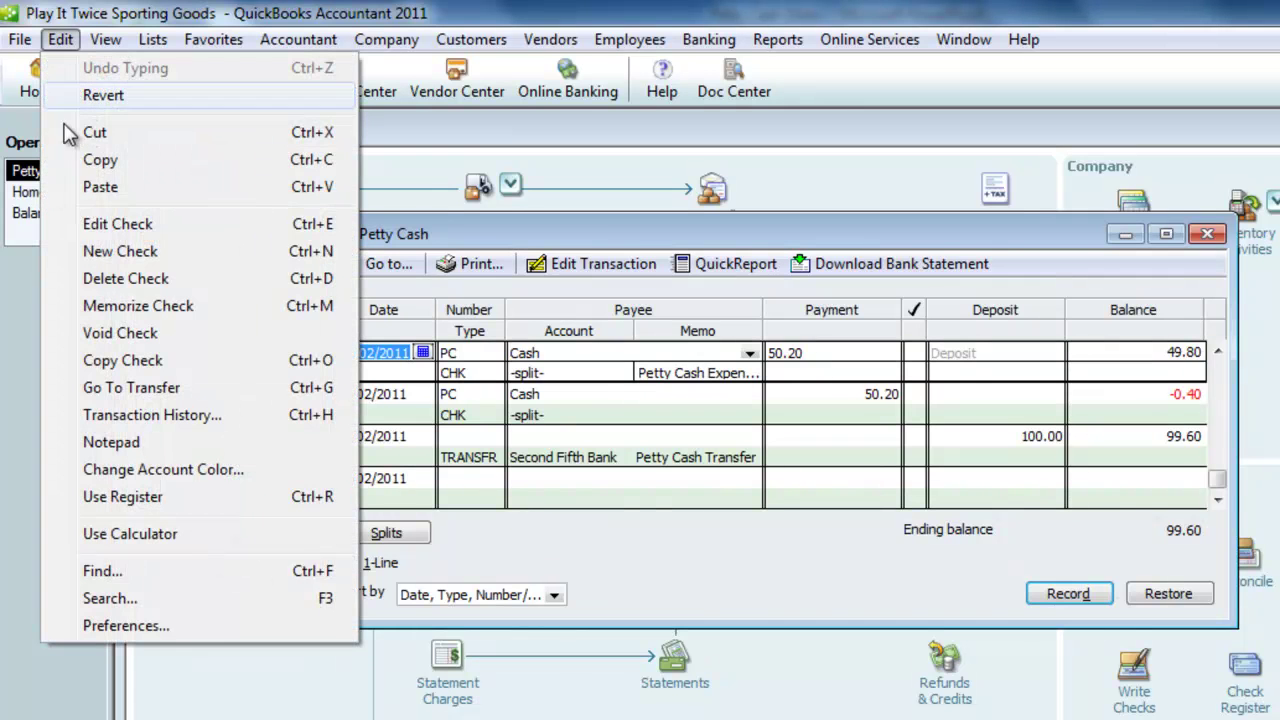
{"action": "left_click", "coordinate": [110, 278]}
{"action": "left_click", "coordinate": [792, 305]}
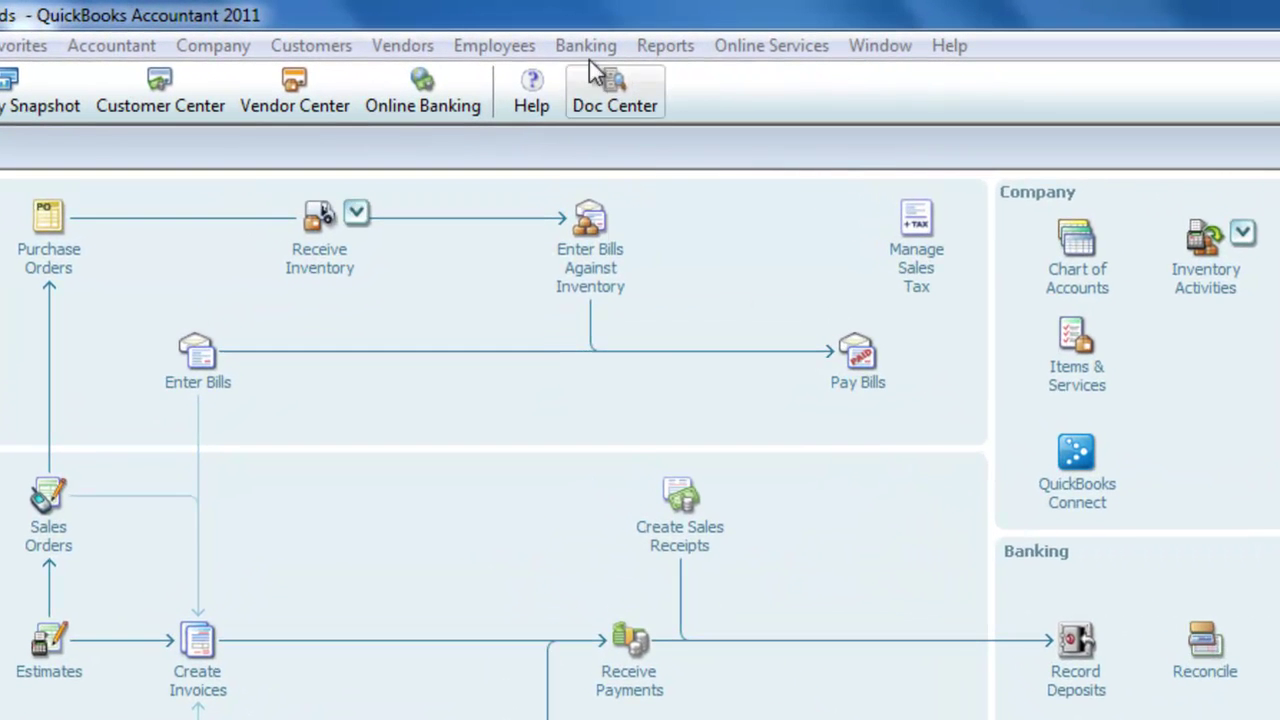
Step: Start a bank reconciliation for the Petty Cash account
{"action": "left_click", "coordinate": [584, 44]}
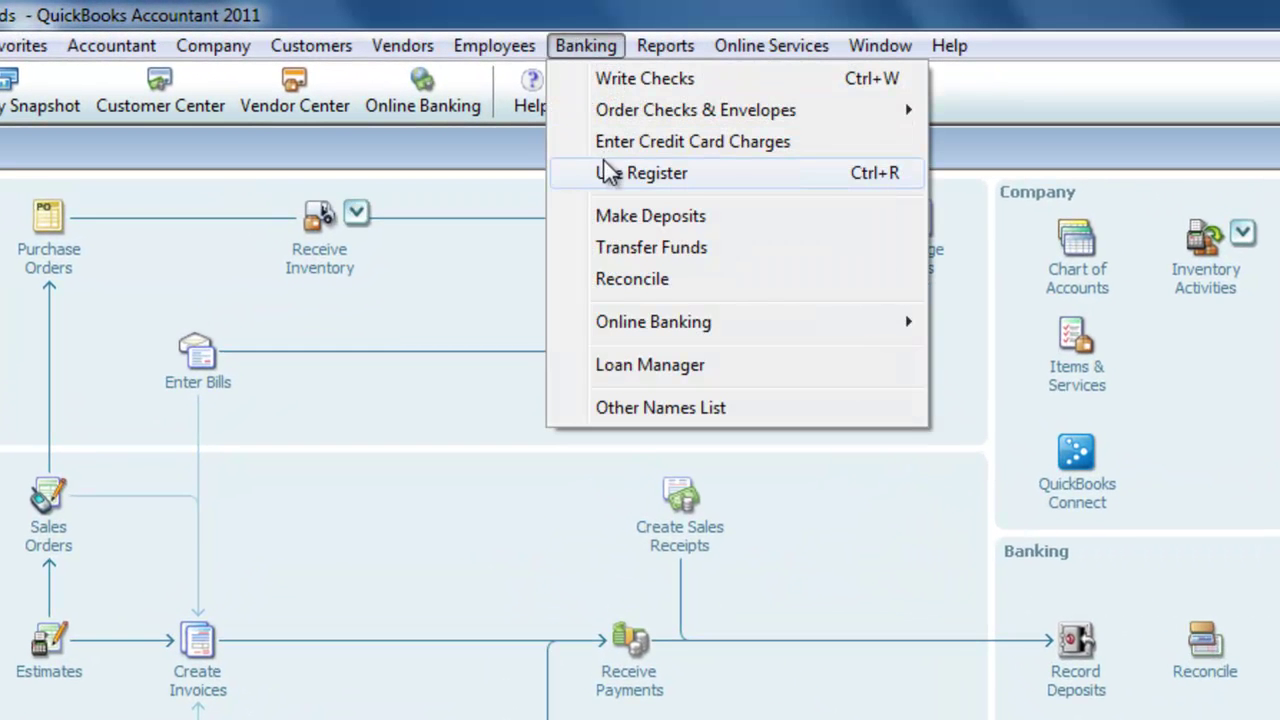
{"action": "left_click", "coordinate": [603, 278]}
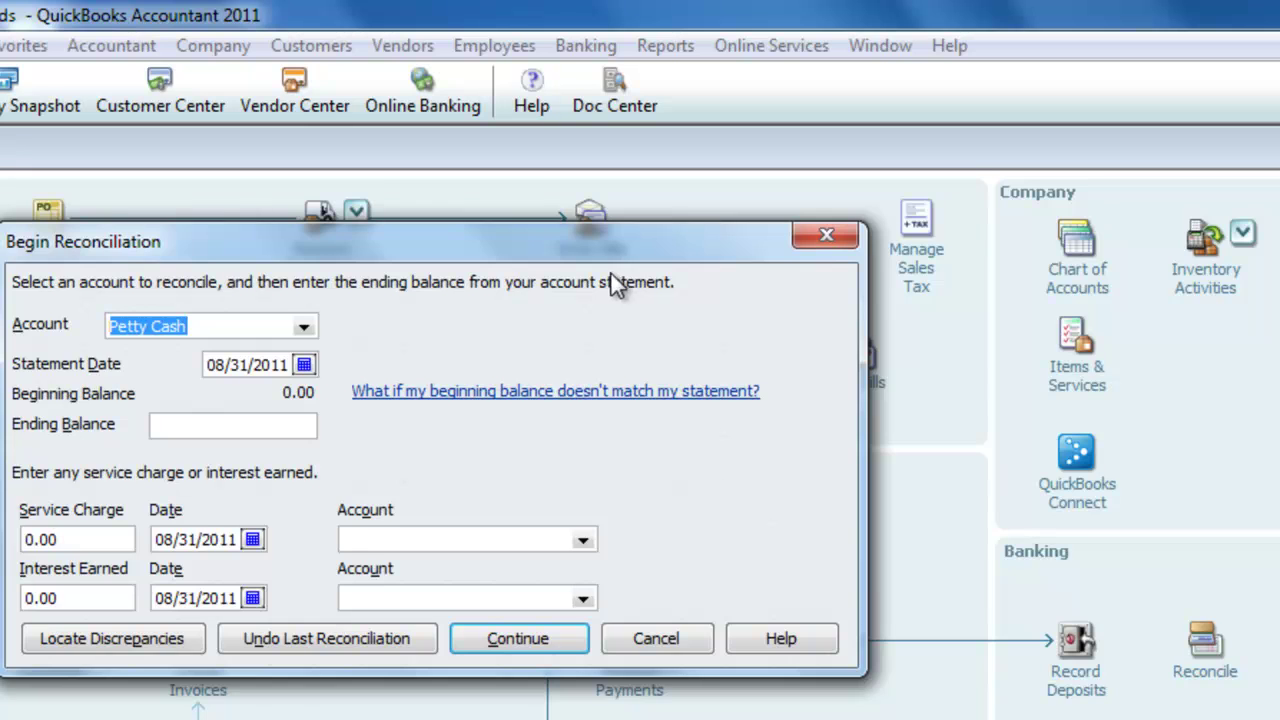
{"action": "left_click_drag", "start_coordinate": [633, 234], "coordinate": [786, 222]}
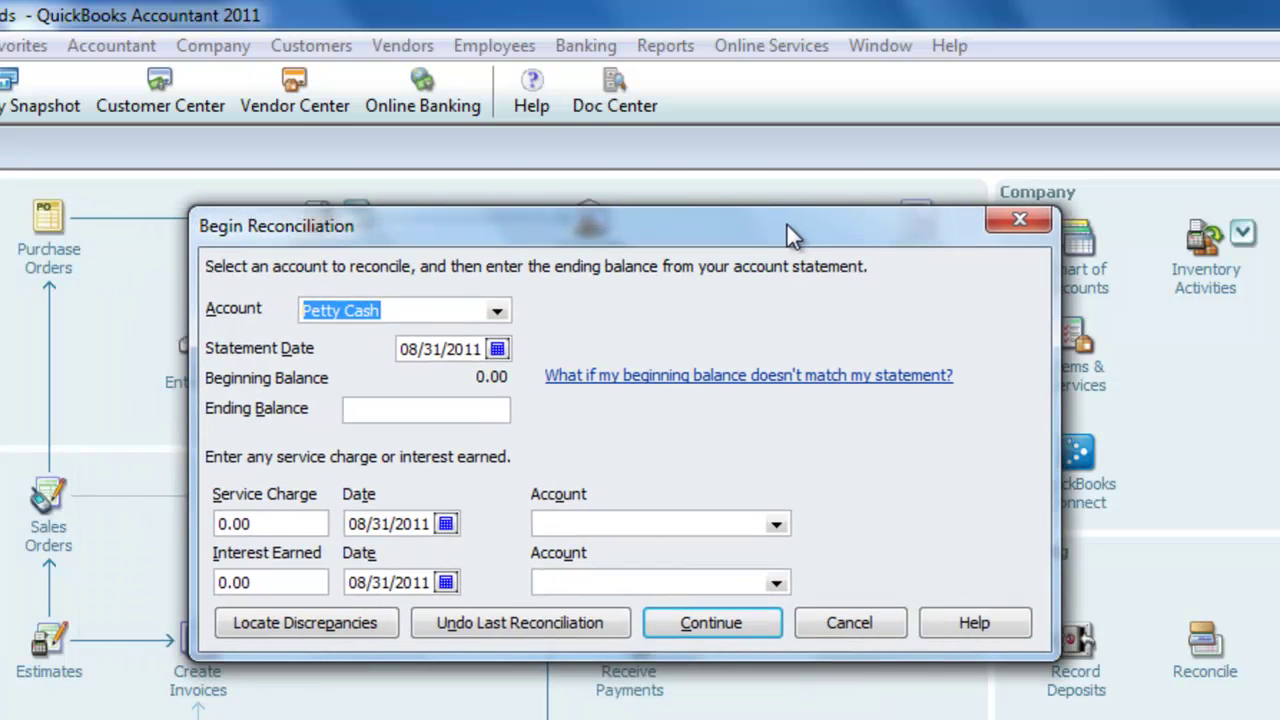
{"action": "left_click", "coordinate": [506, 314]}
{"action": "left_click", "coordinate": [506, 314]}
Step: Set the reconciliation's statement date to 09/02/2011 and its ending balance to 149.80
{"action": "left_click", "coordinate": [497, 349]}
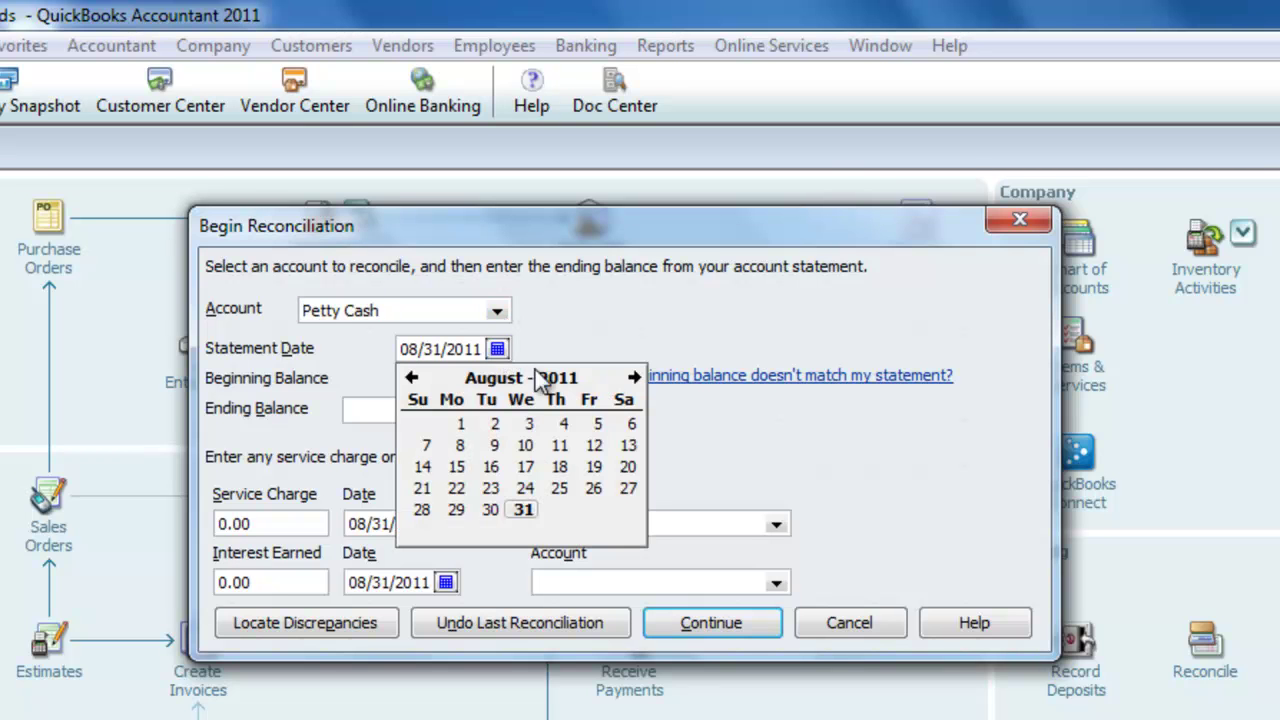
{"action": "left_click", "coordinate": [634, 377]}
{"action": "left_click", "coordinate": [598, 424]}
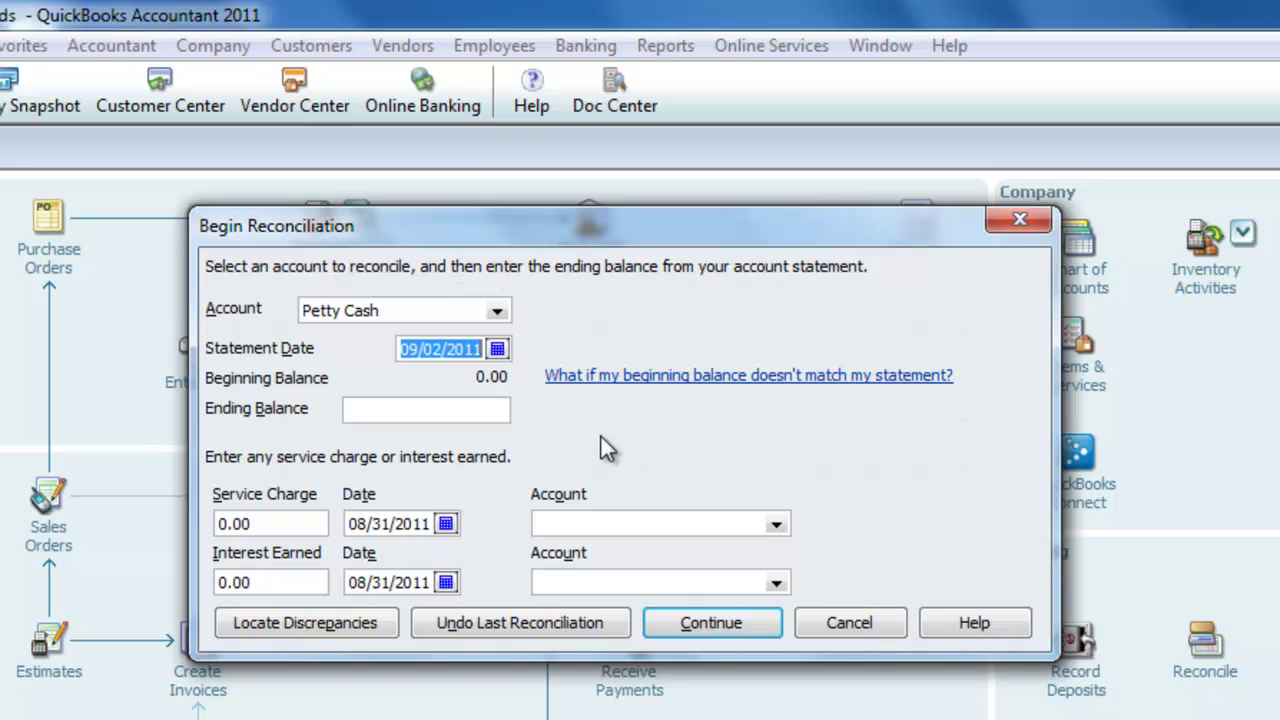
{"action": "left_click", "coordinate": [469, 413]}
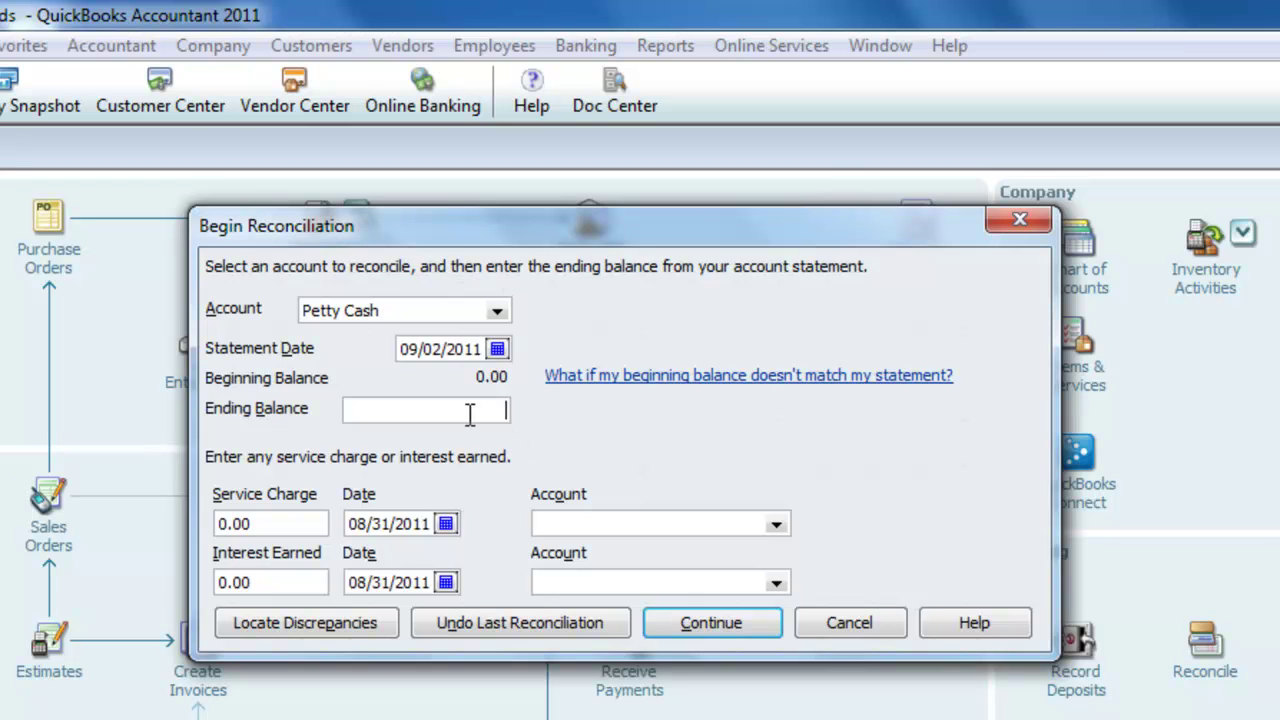
{"action": "type", "text": "149.80"}
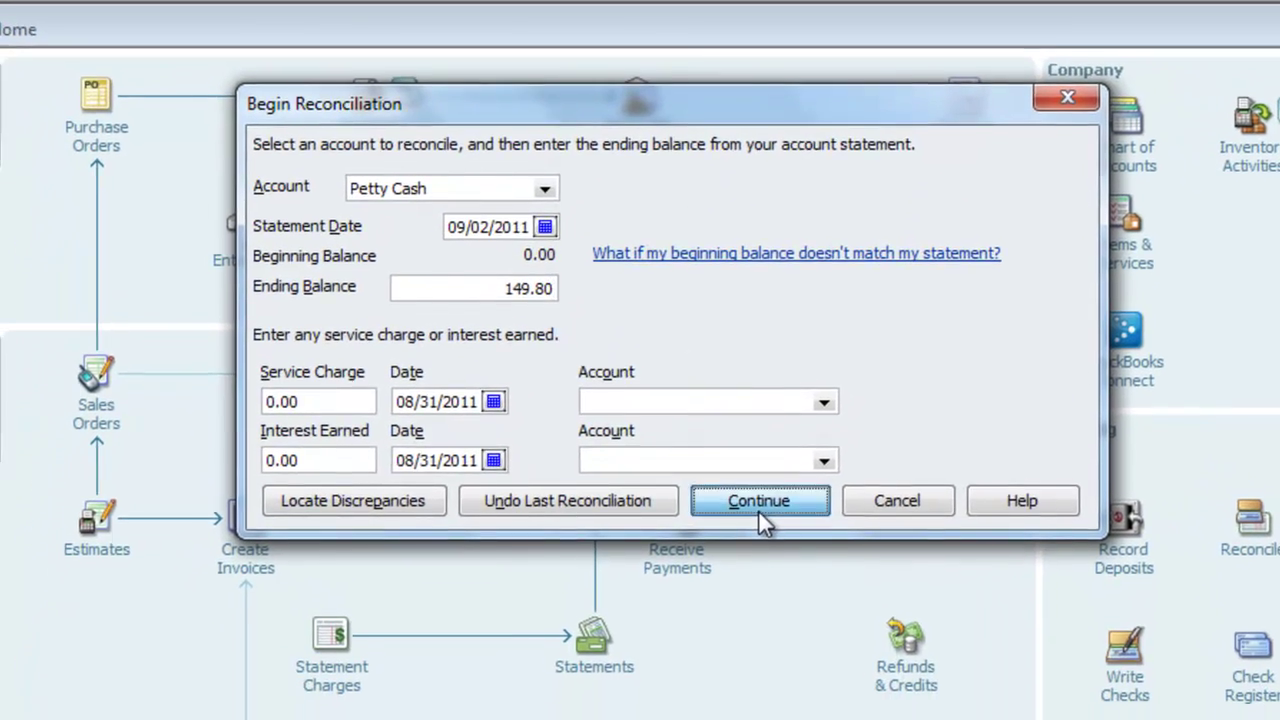
Step: Mark both 100.00 deposits and the 50.20 Cash check as cleared in the Petty Cash reconciliation
{"action": "left_click", "coordinate": [712, 622]}
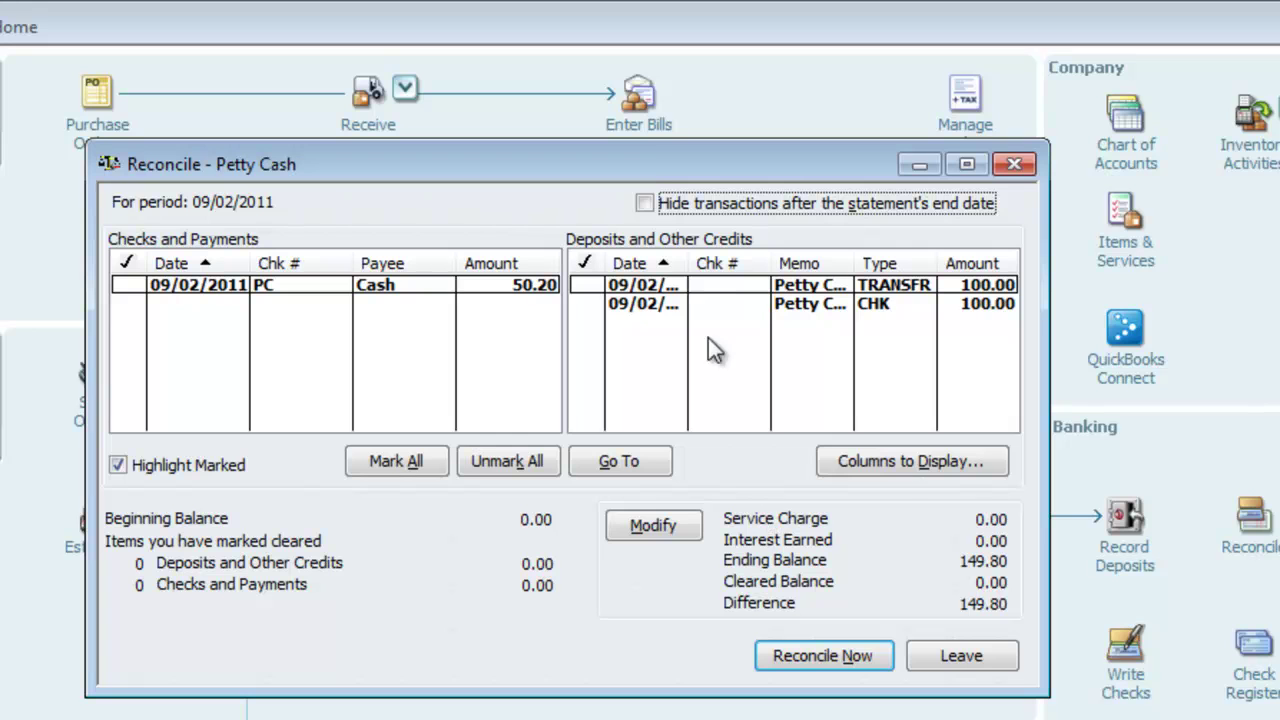
{"action": "left_click_drag", "start_coordinate": [640, 162], "coordinate": [735, 112]}
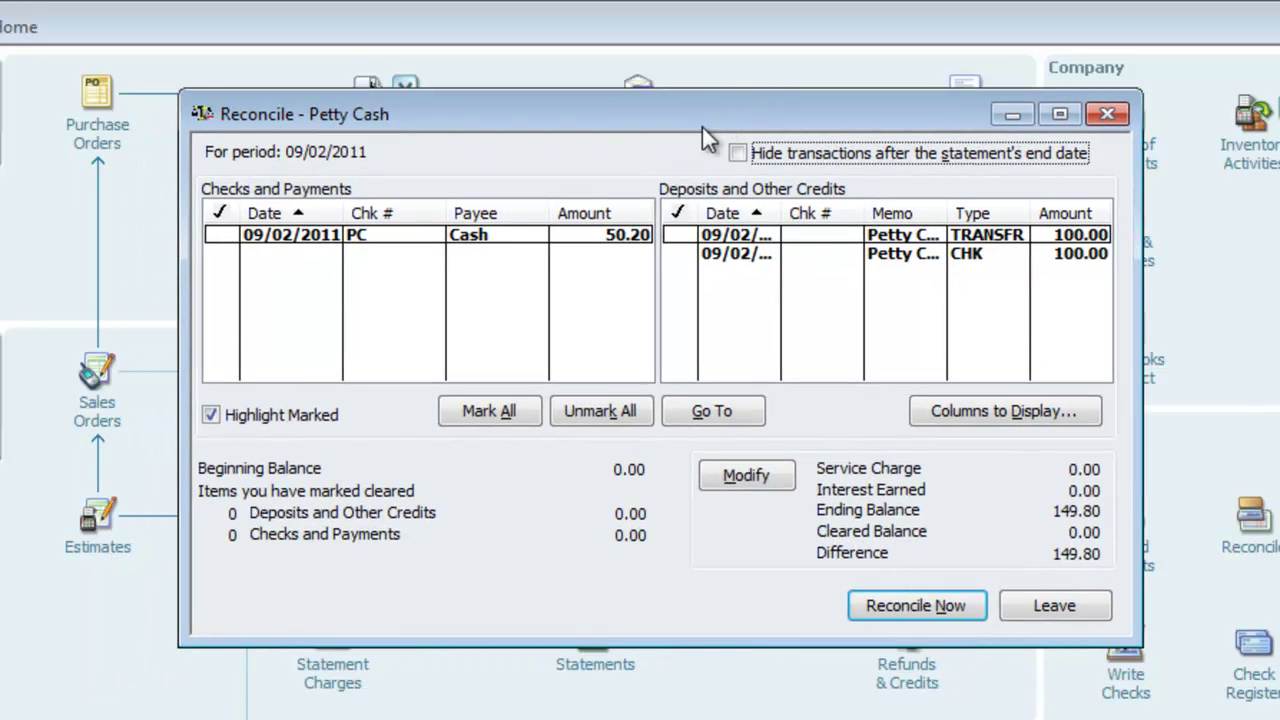
{"action": "left_click", "coordinate": [680, 236]}
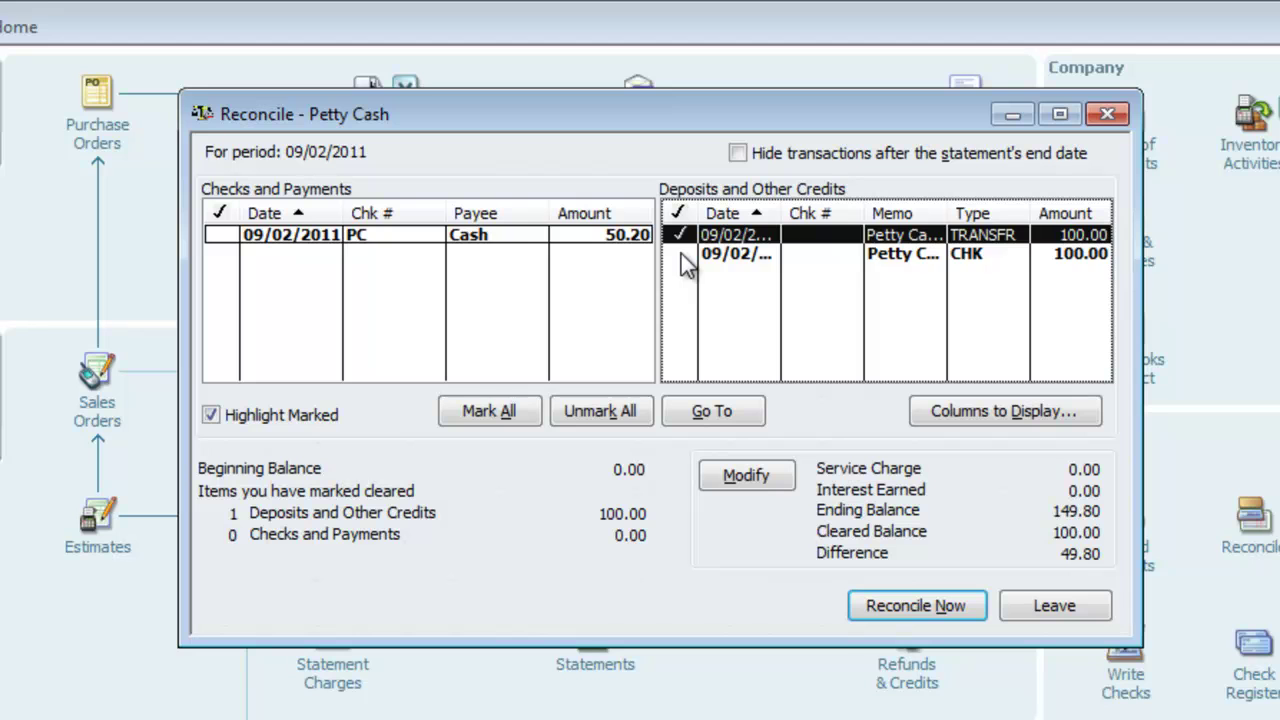
{"action": "left_click", "coordinate": [681, 255]}
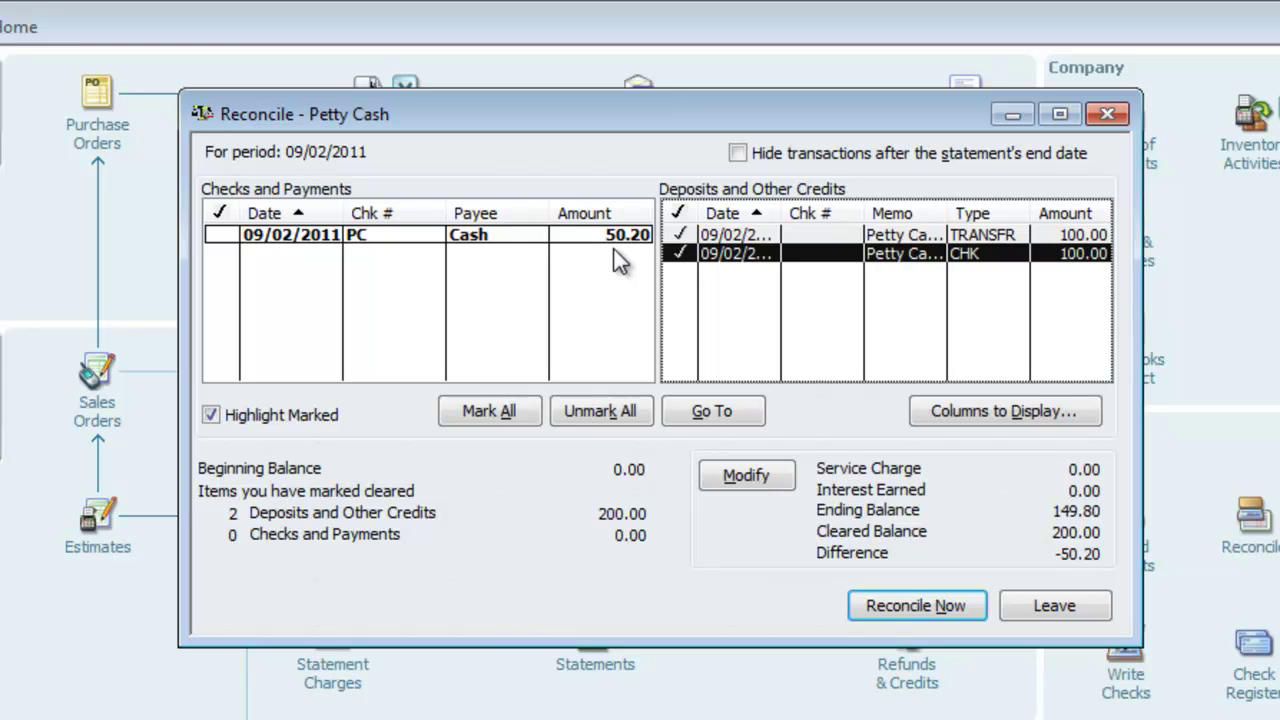
{"action": "left_click", "coordinate": [219, 237]}
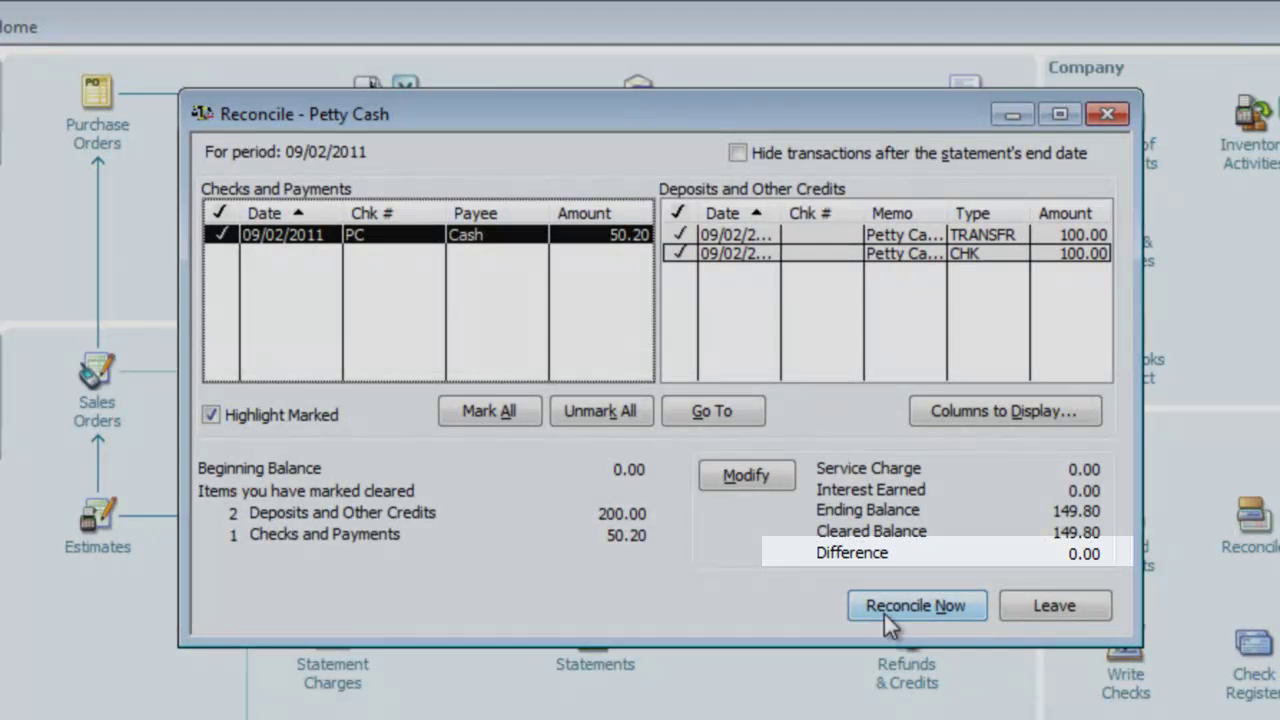
Step: Complete the Petty Cash reconciliation and dismiss the report selection without displaying or printing a report
{"action": "left_click", "coordinate": [890, 612]}
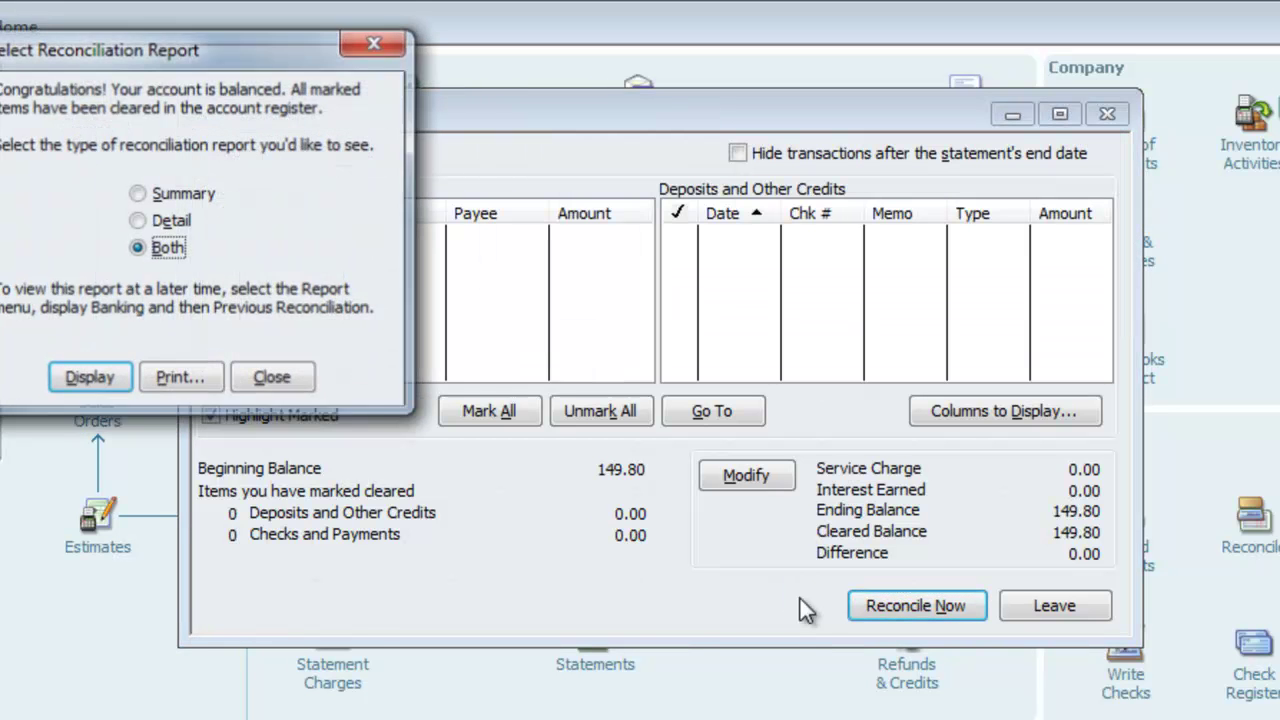
{"action": "left_click_drag", "start_coordinate": [198, 47], "coordinate": [480, 56]}
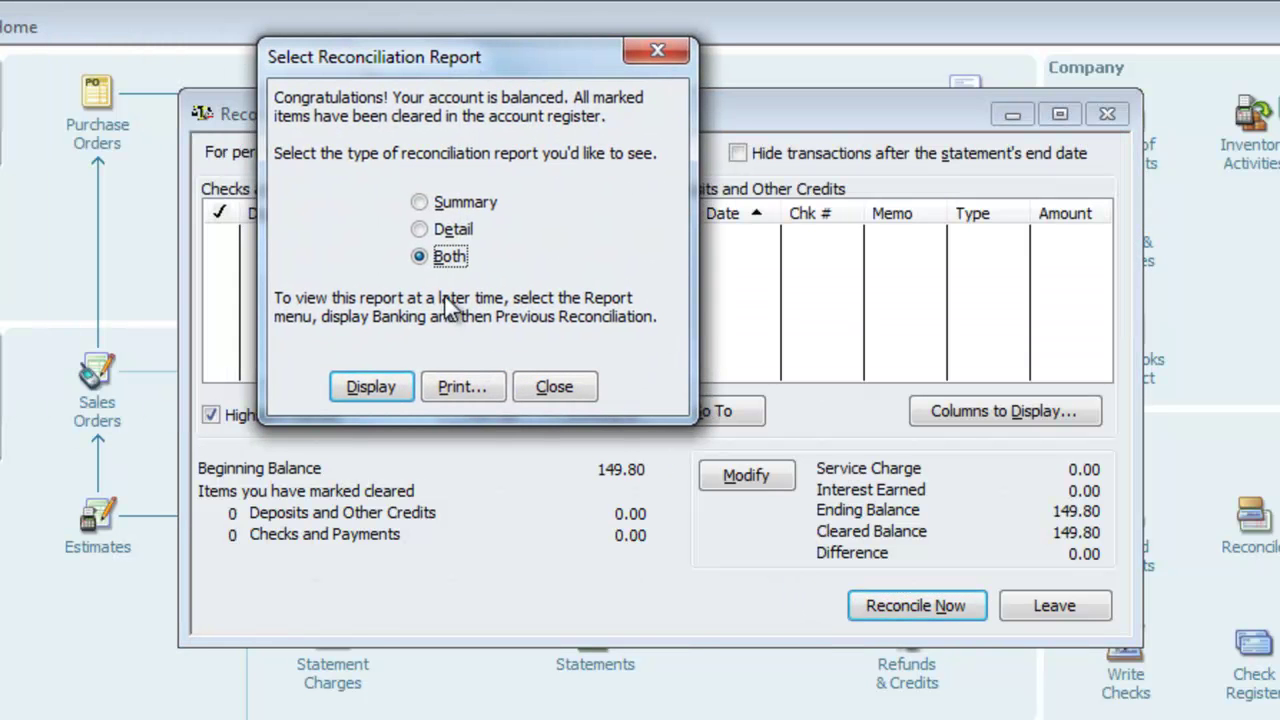
{"action": "left_click", "coordinate": [547, 390]}
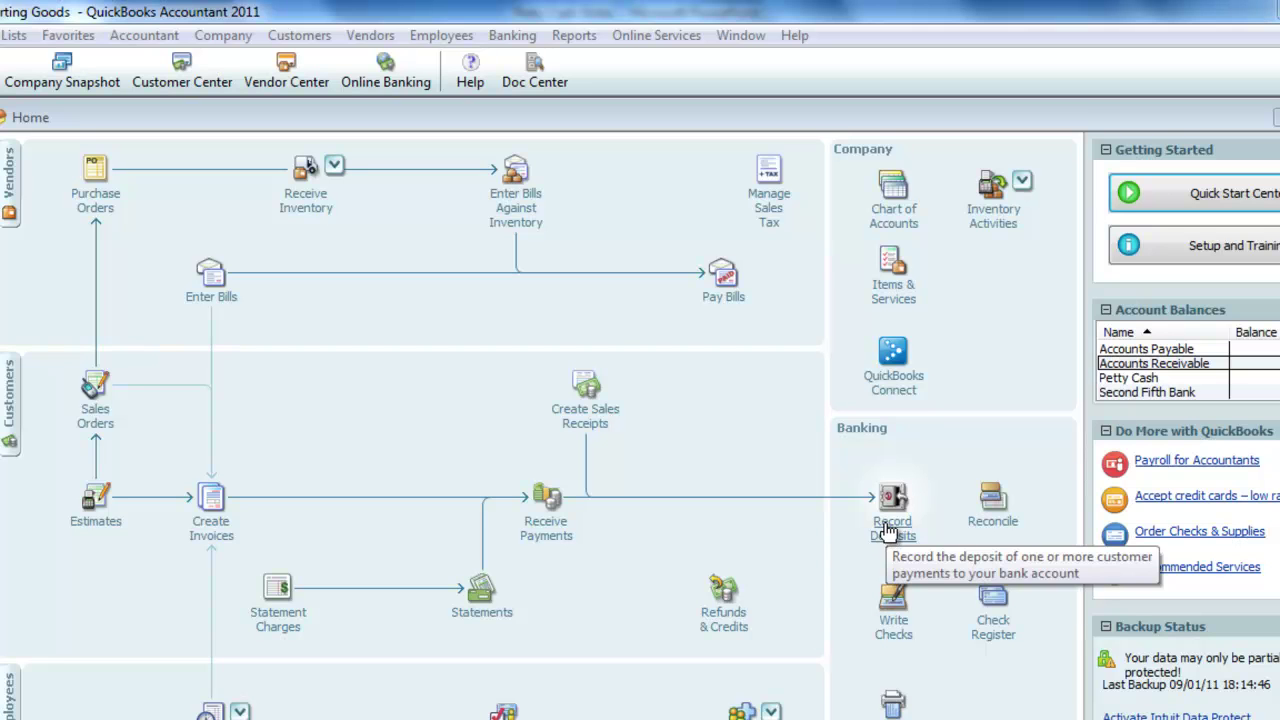
Step: Start a bank deposit with the customer's 600.00 cash payment and enter 1000 as its check number
{"action": "left_click", "coordinate": [495, 38]}
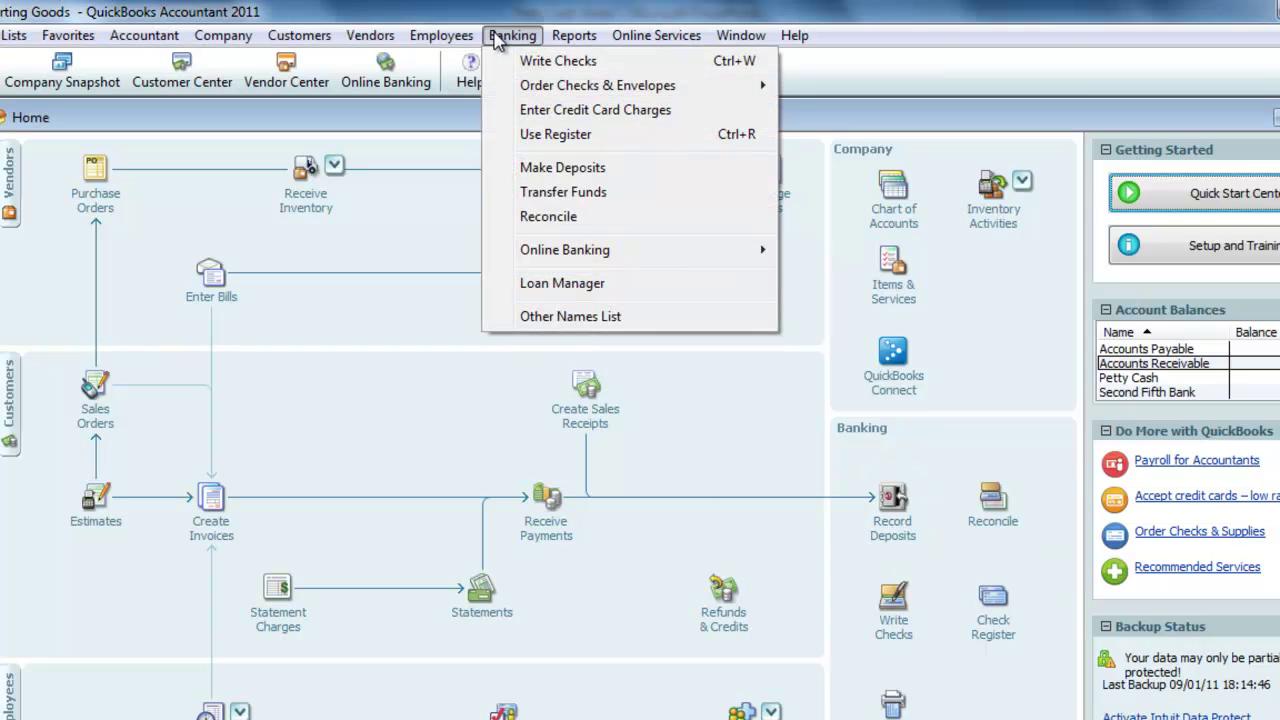
{"action": "left_click", "coordinate": [571, 168]}
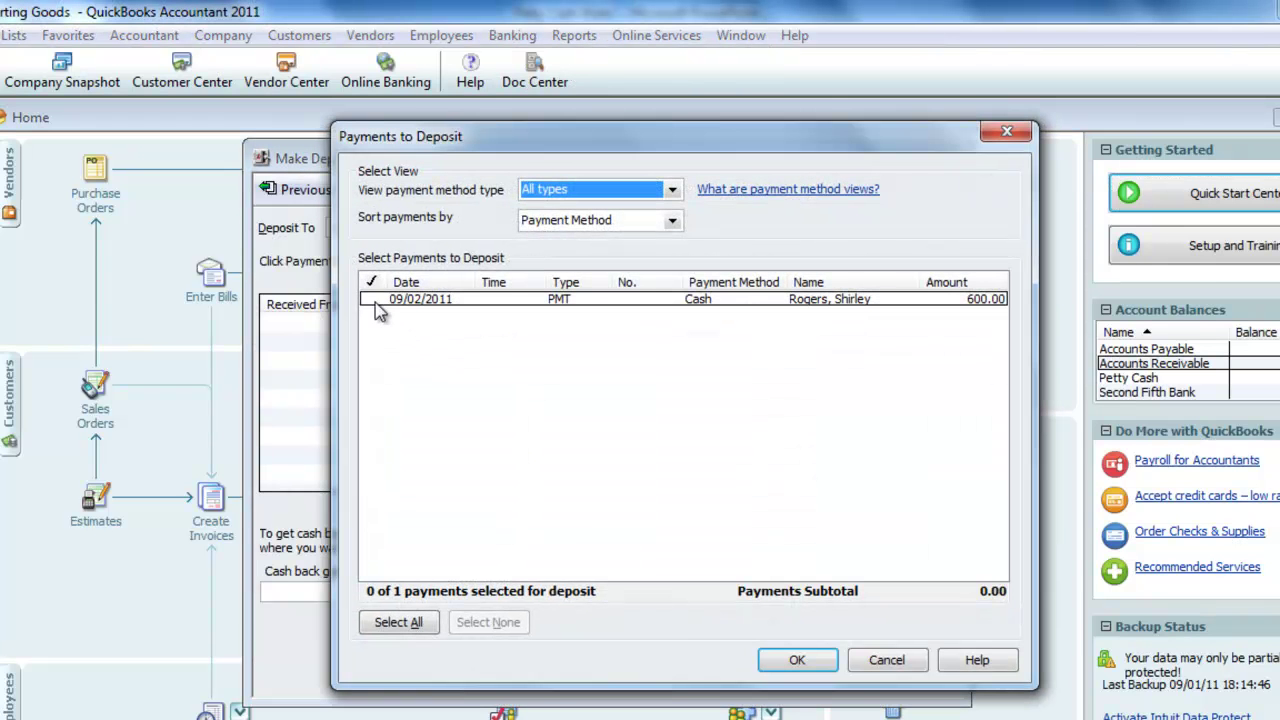
{"action": "left_click", "coordinate": [372, 299]}
{"action": "left_click", "coordinate": [798, 662]}
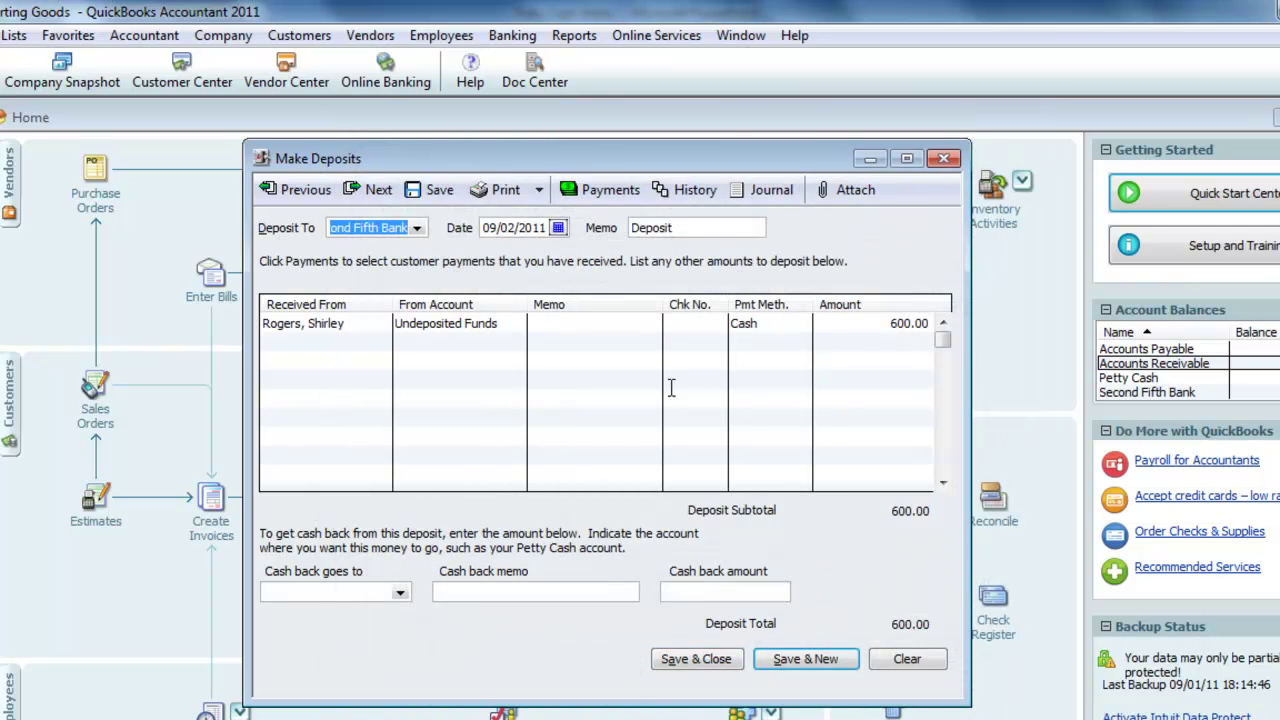
{"action": "left_click", "coordinate": [690, 323]}
{"action": "type", "text": "1000"}
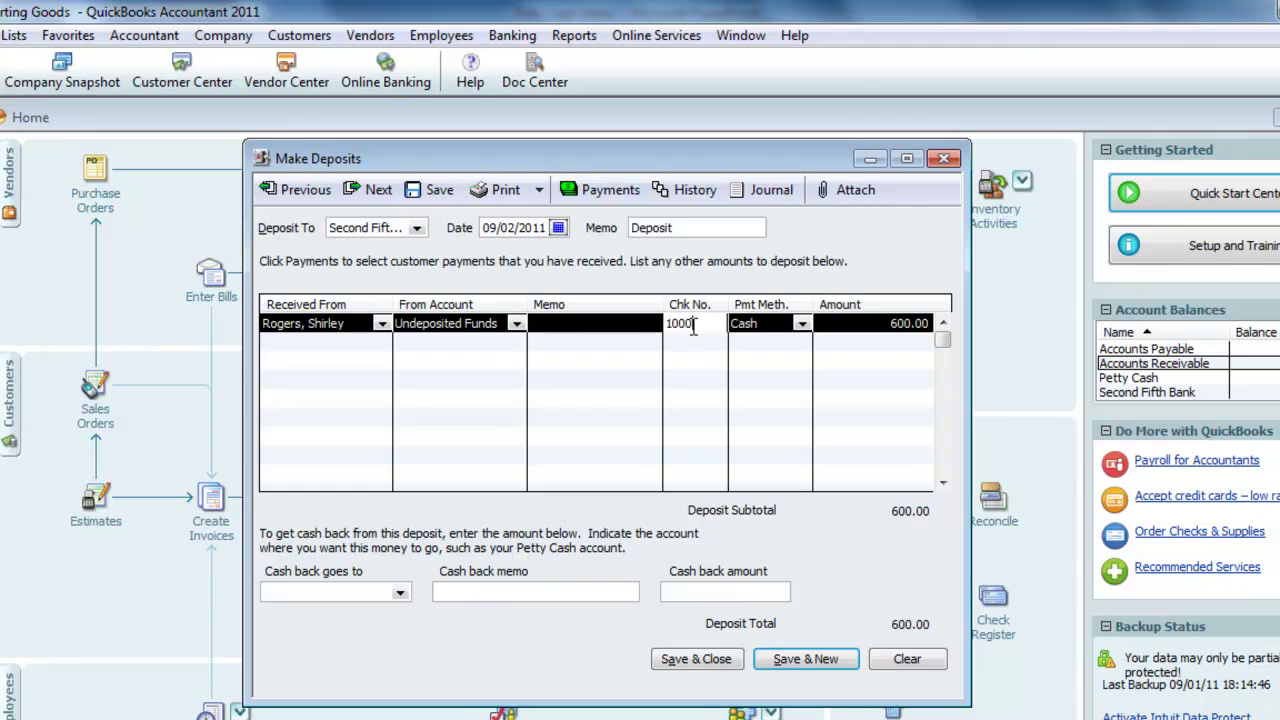
{"action": "key", "text": "Tab"}
Step: Add 50.20 cash back to Petty Cash with the memo "Replenish Petty Cash" and save the deposit
{"action": "left_click", "coordinate": [362, 593]}
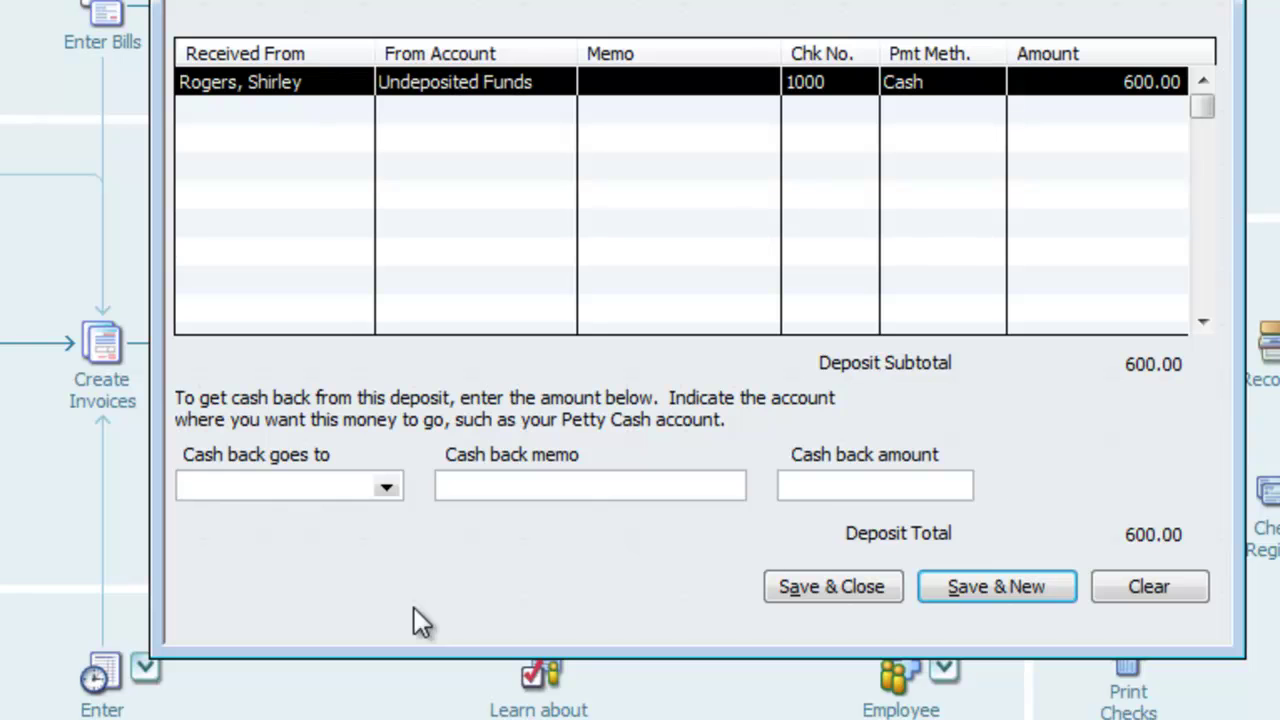
{"action": "type", "text": "Petty Cash"}
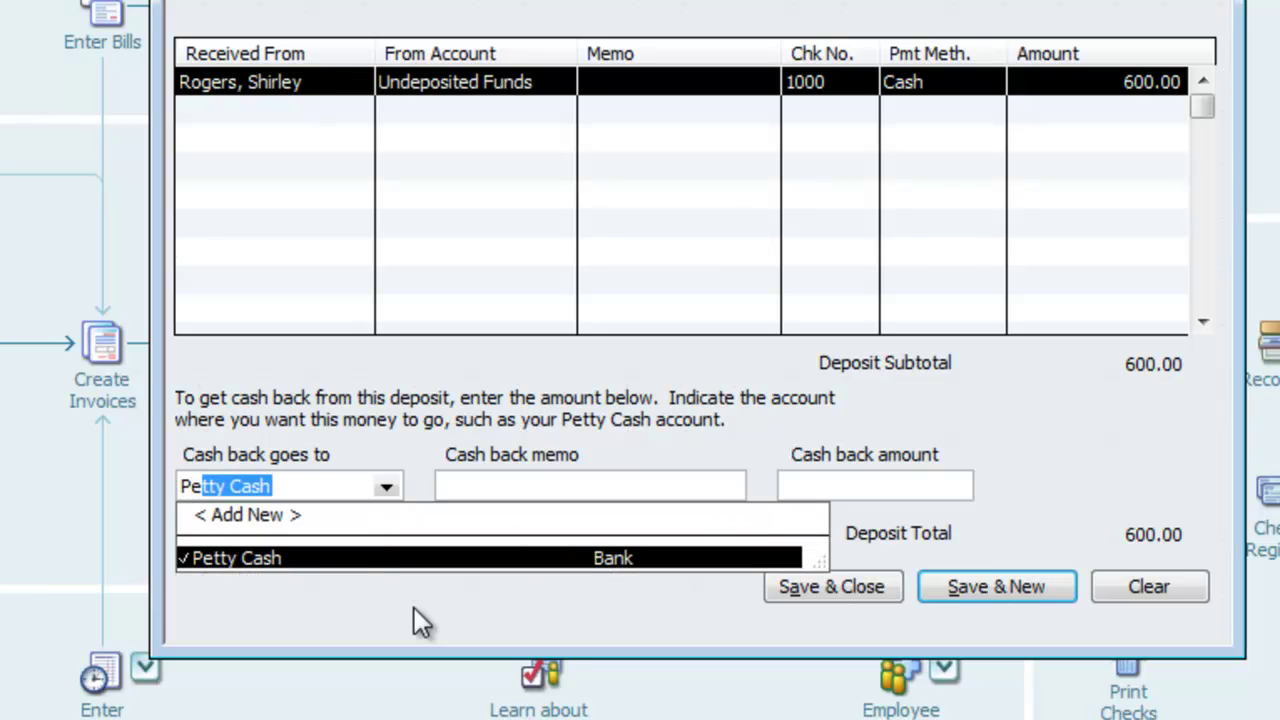
{"action": "key", "text": "Tab"}
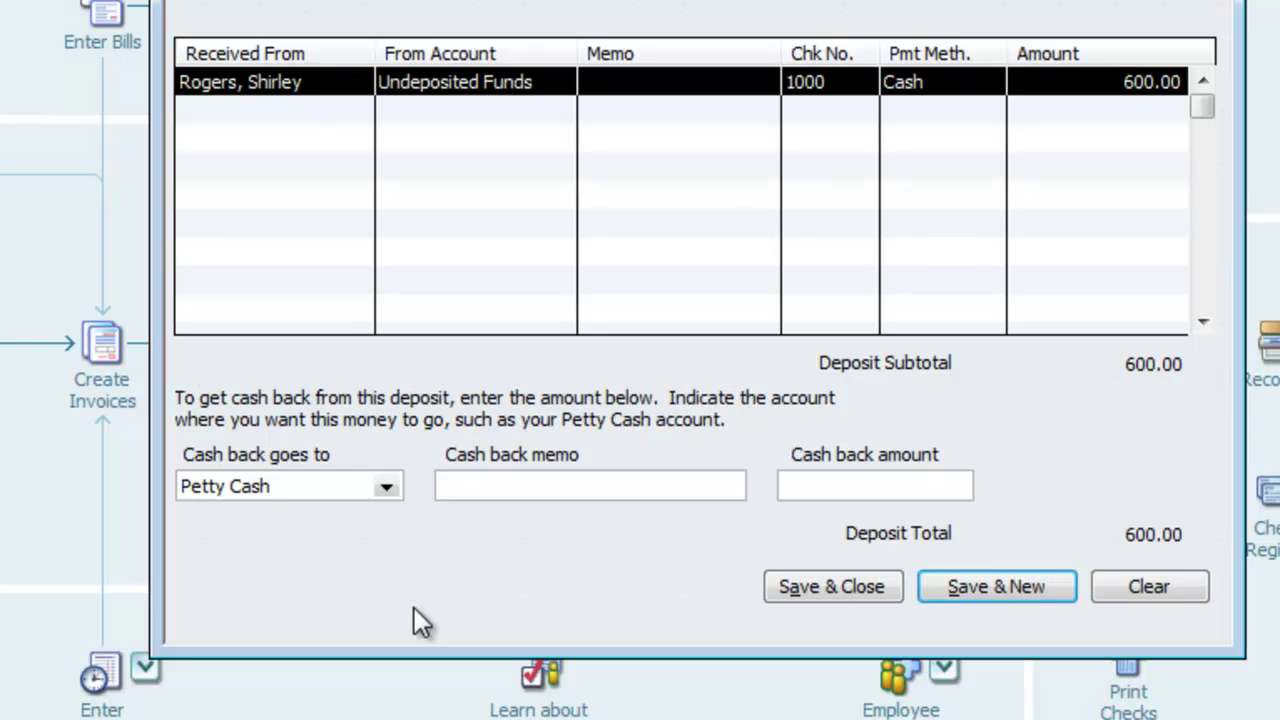
{"action": "type", "text": "Replenish Petty"}
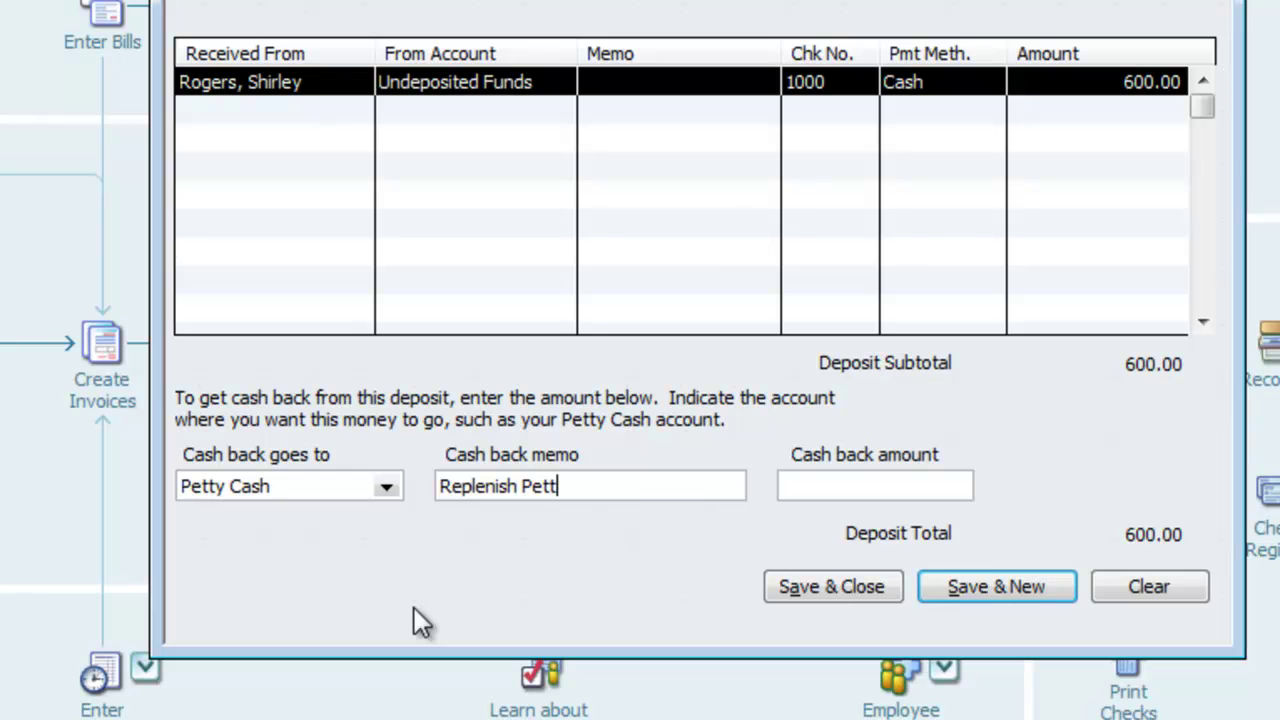
{"action": "type", "text": " Cash"}
{"action": "key", "text": "Tab"}
{"action": "type", "text": "50.20"}
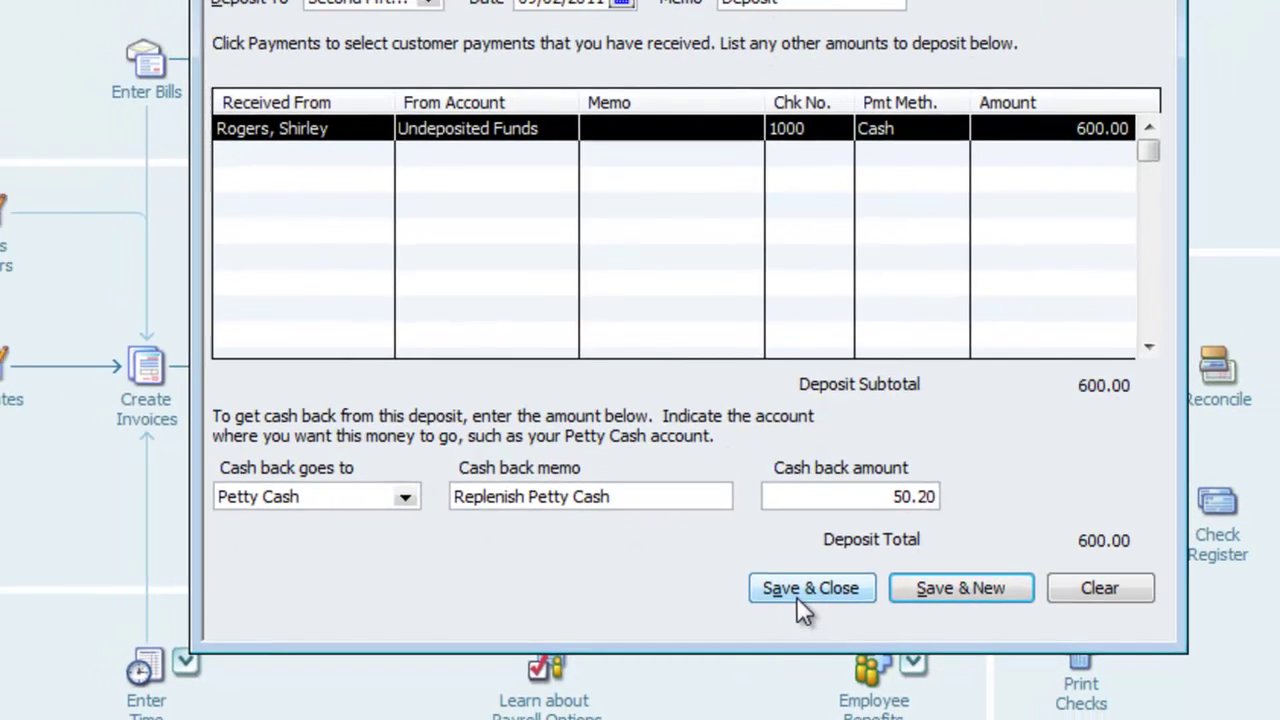
{"action": "left_click", "coordinate": [800, 598]}
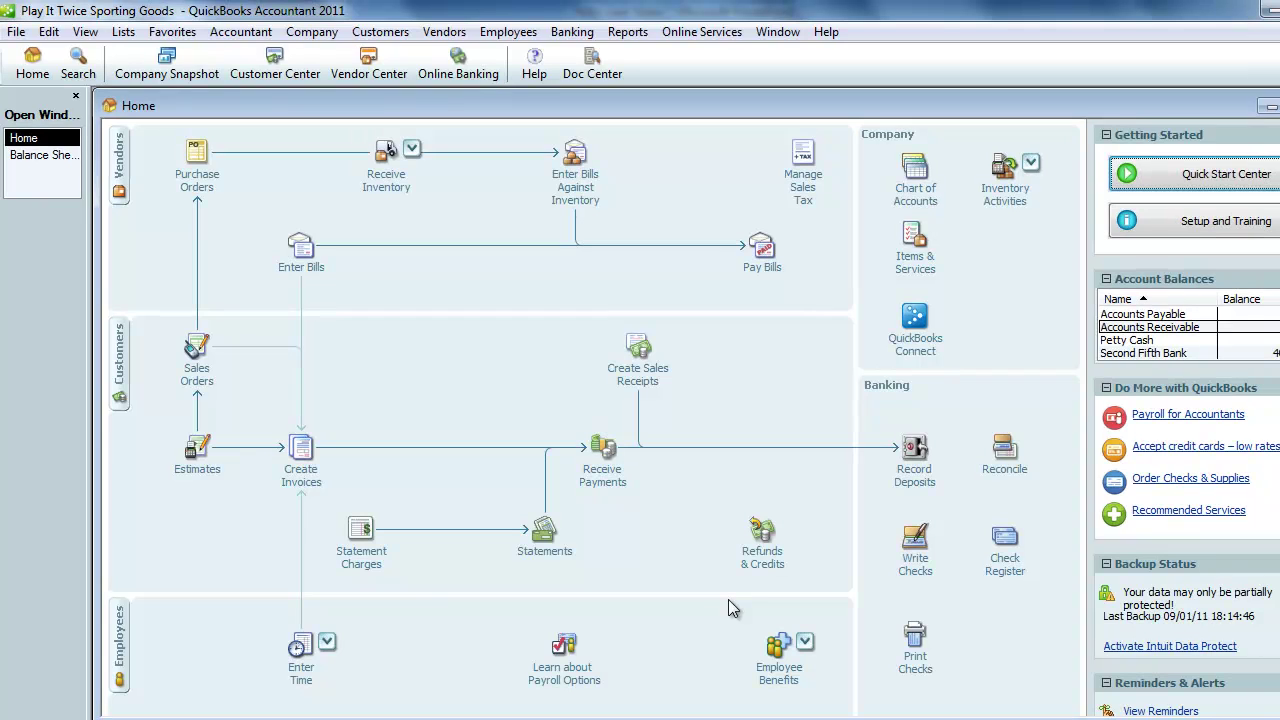
Step: Examine the saved deposit's transaction journal, and check the Petty Cash and Second Fifth Bank balances on the balance sheet
{"action": "left_click", "coordinate": [913, 452]}
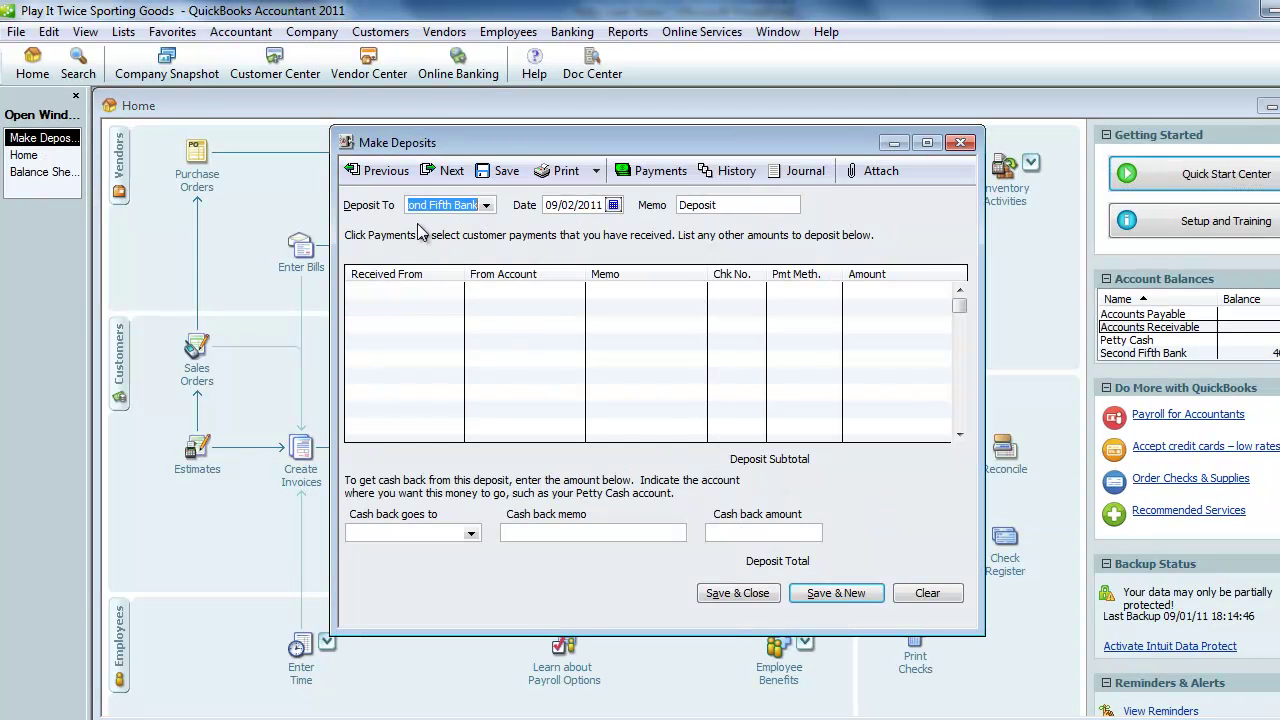
{"action": "left_click", "coordinate": [352, 172]}
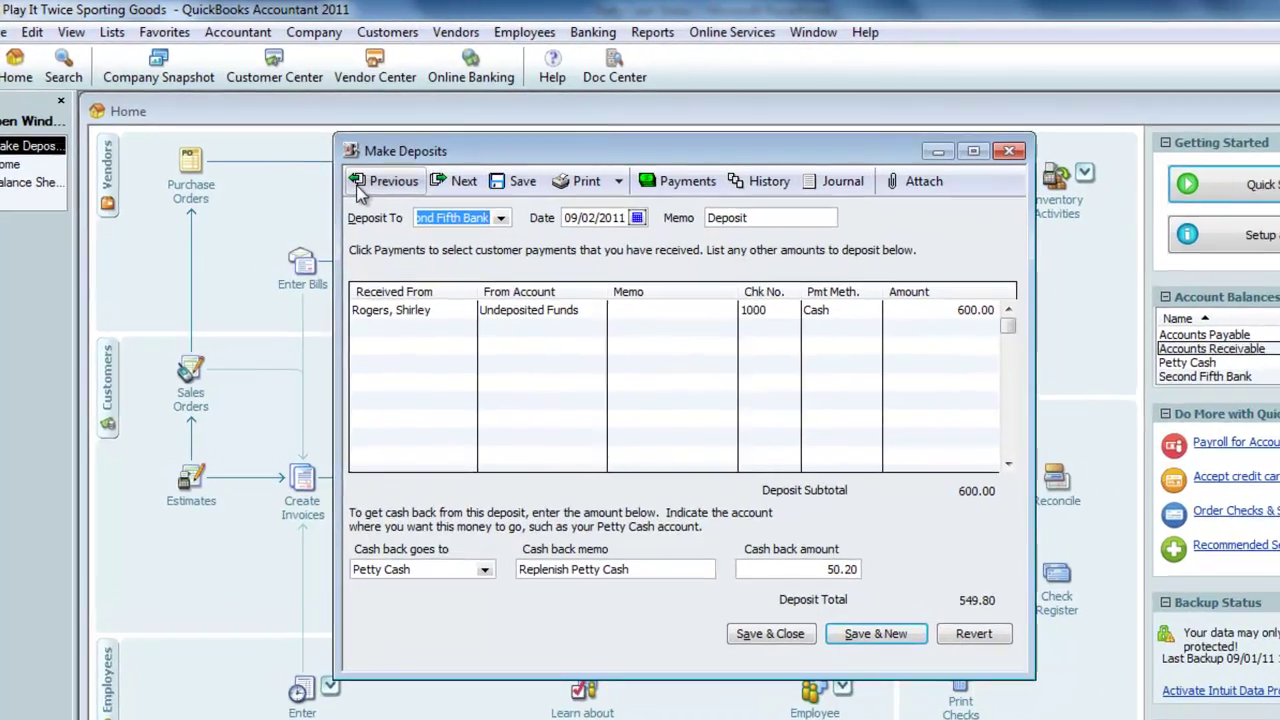
{"action": "key", "text": "ctrl+y"}
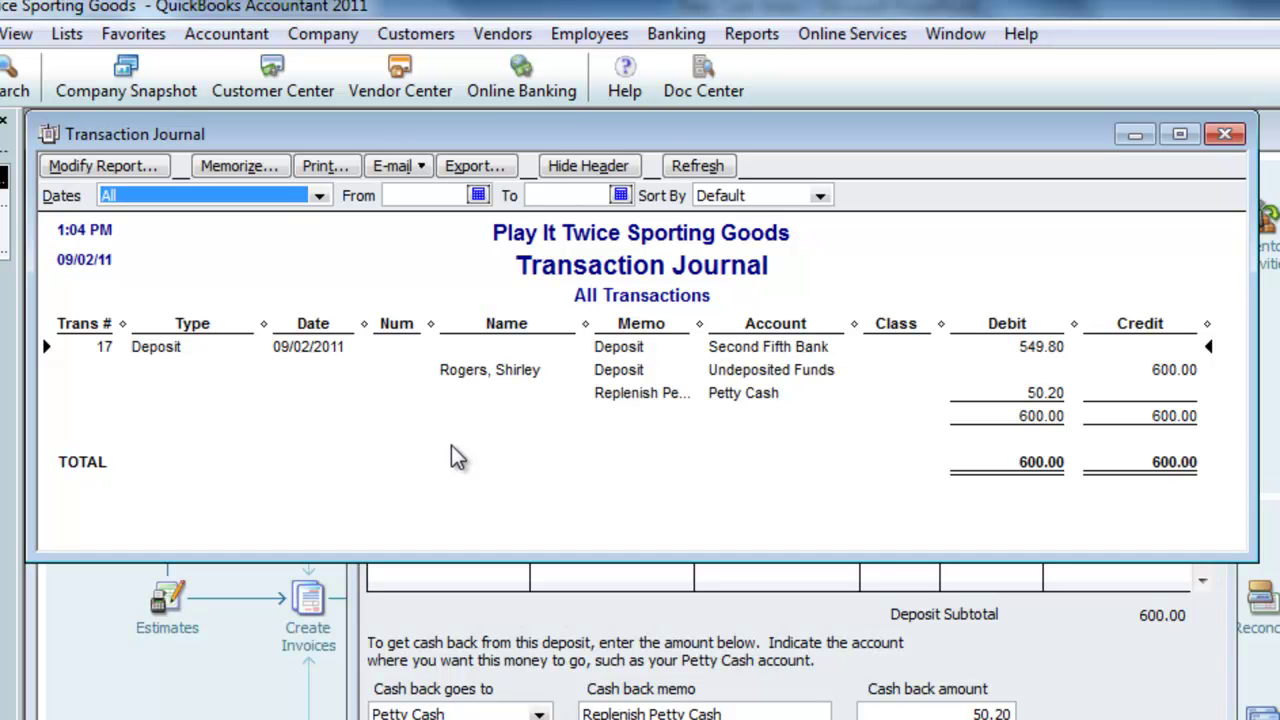
{"action": "left_click", "coordinate": [1134, 133]}
{"action": "left_click", "coordinate": [1203, 184]}
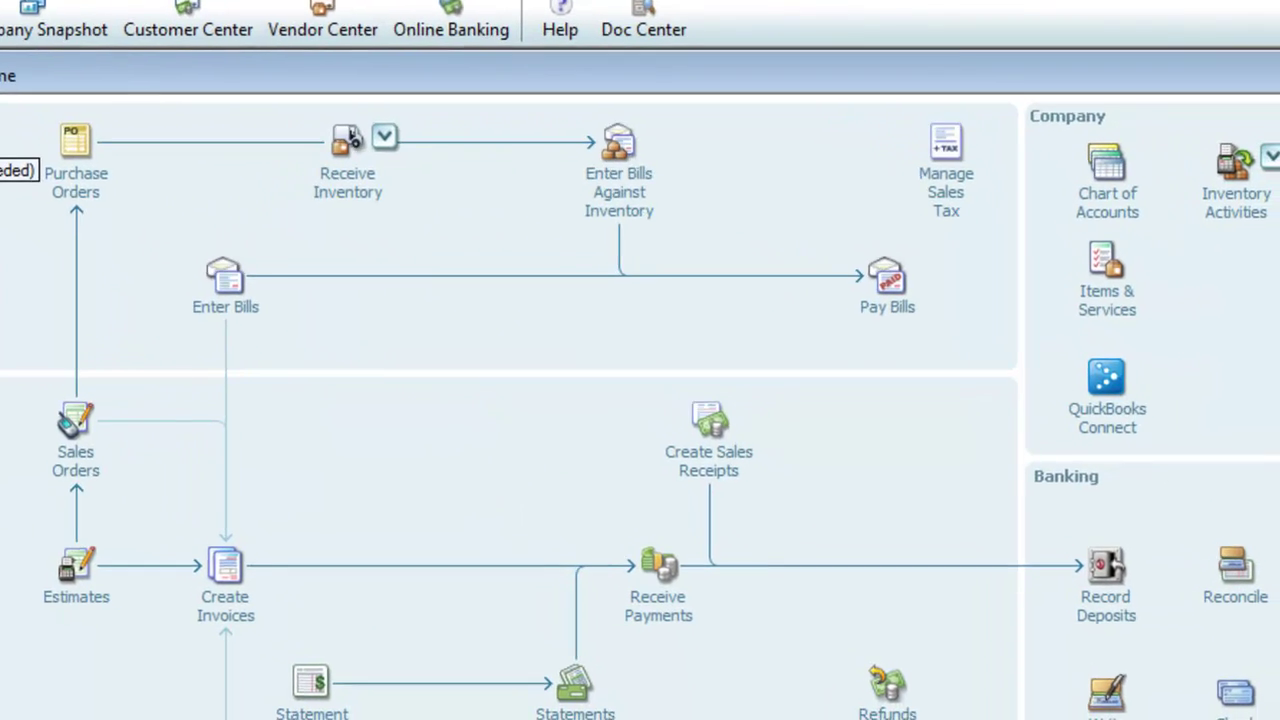
{"action": "left_click", "coordinate": [100, 440]}
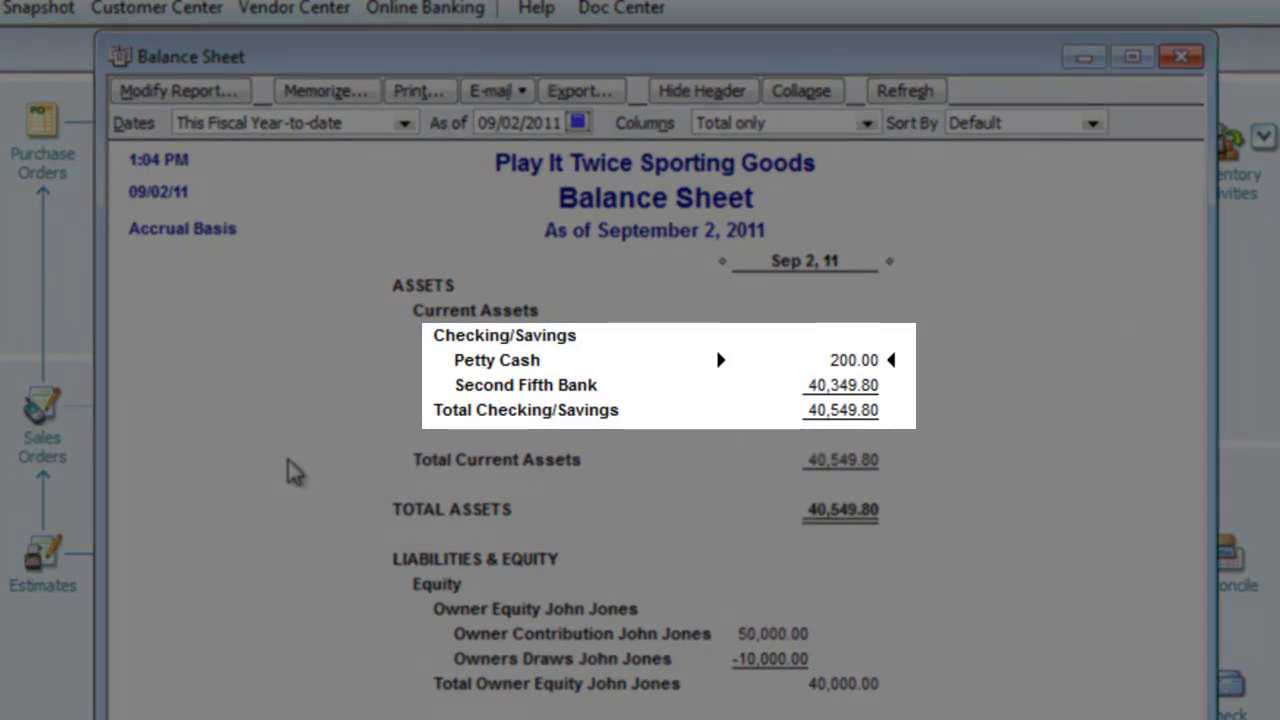